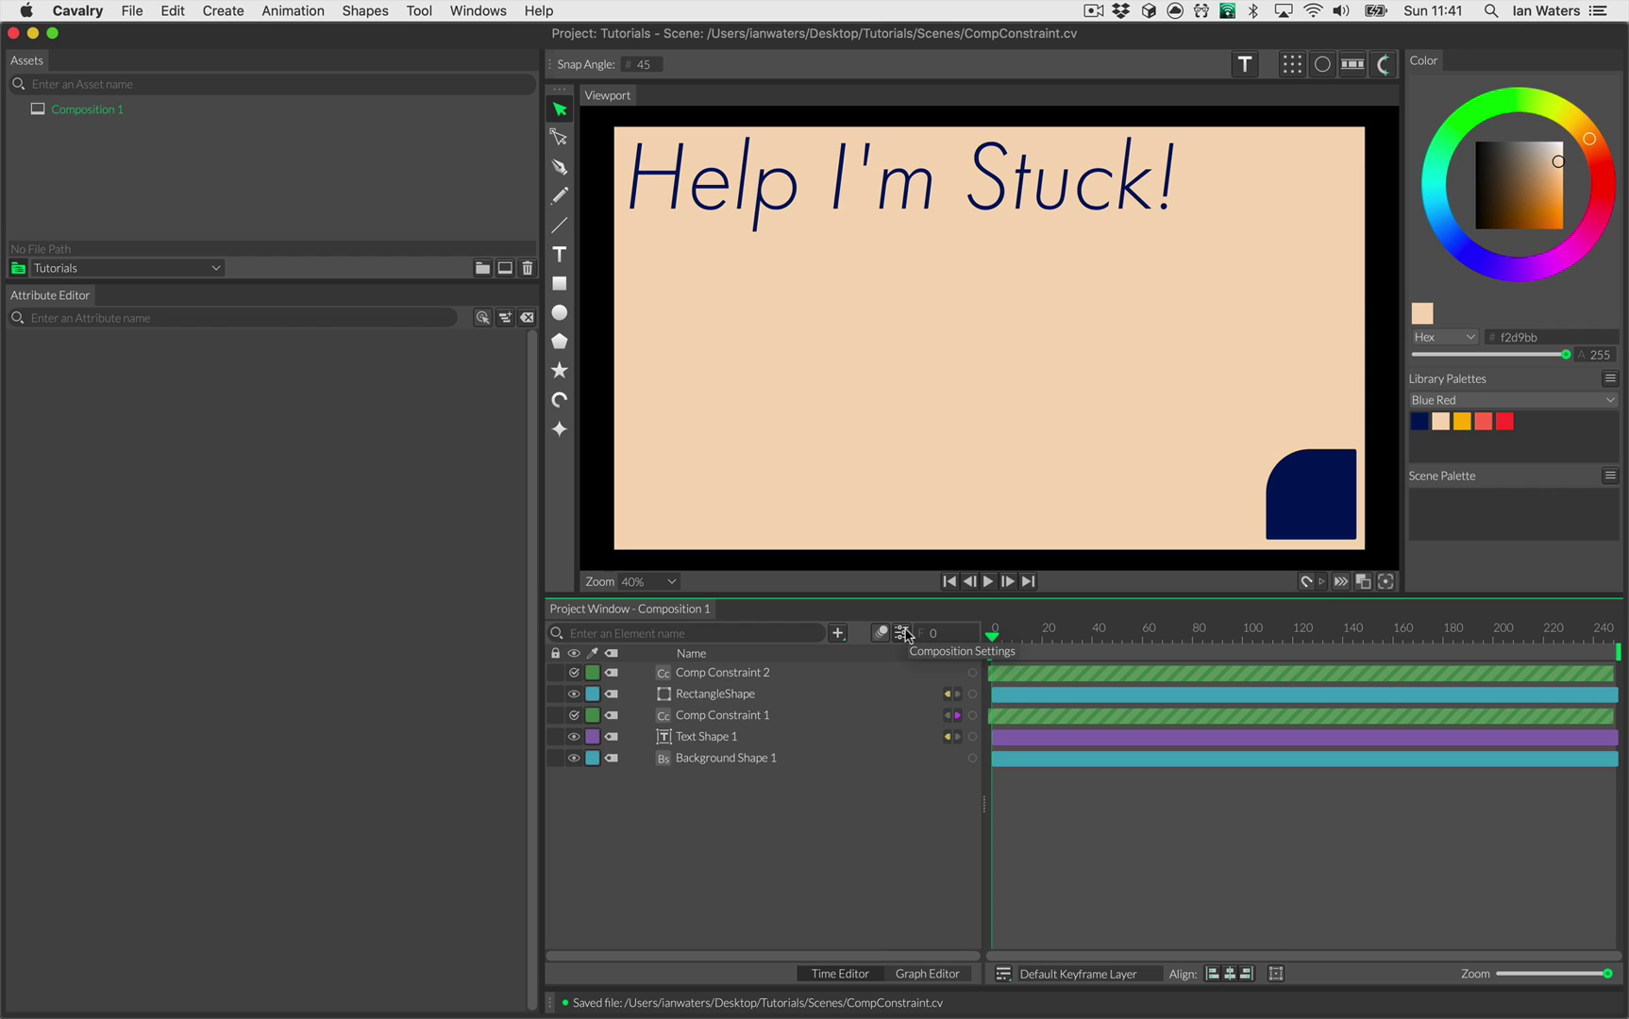
# Step: Set the composition height to 640, then scrub the resolution to about 1968 × 1051 to test pinning
pyautogui.click(903, 634)
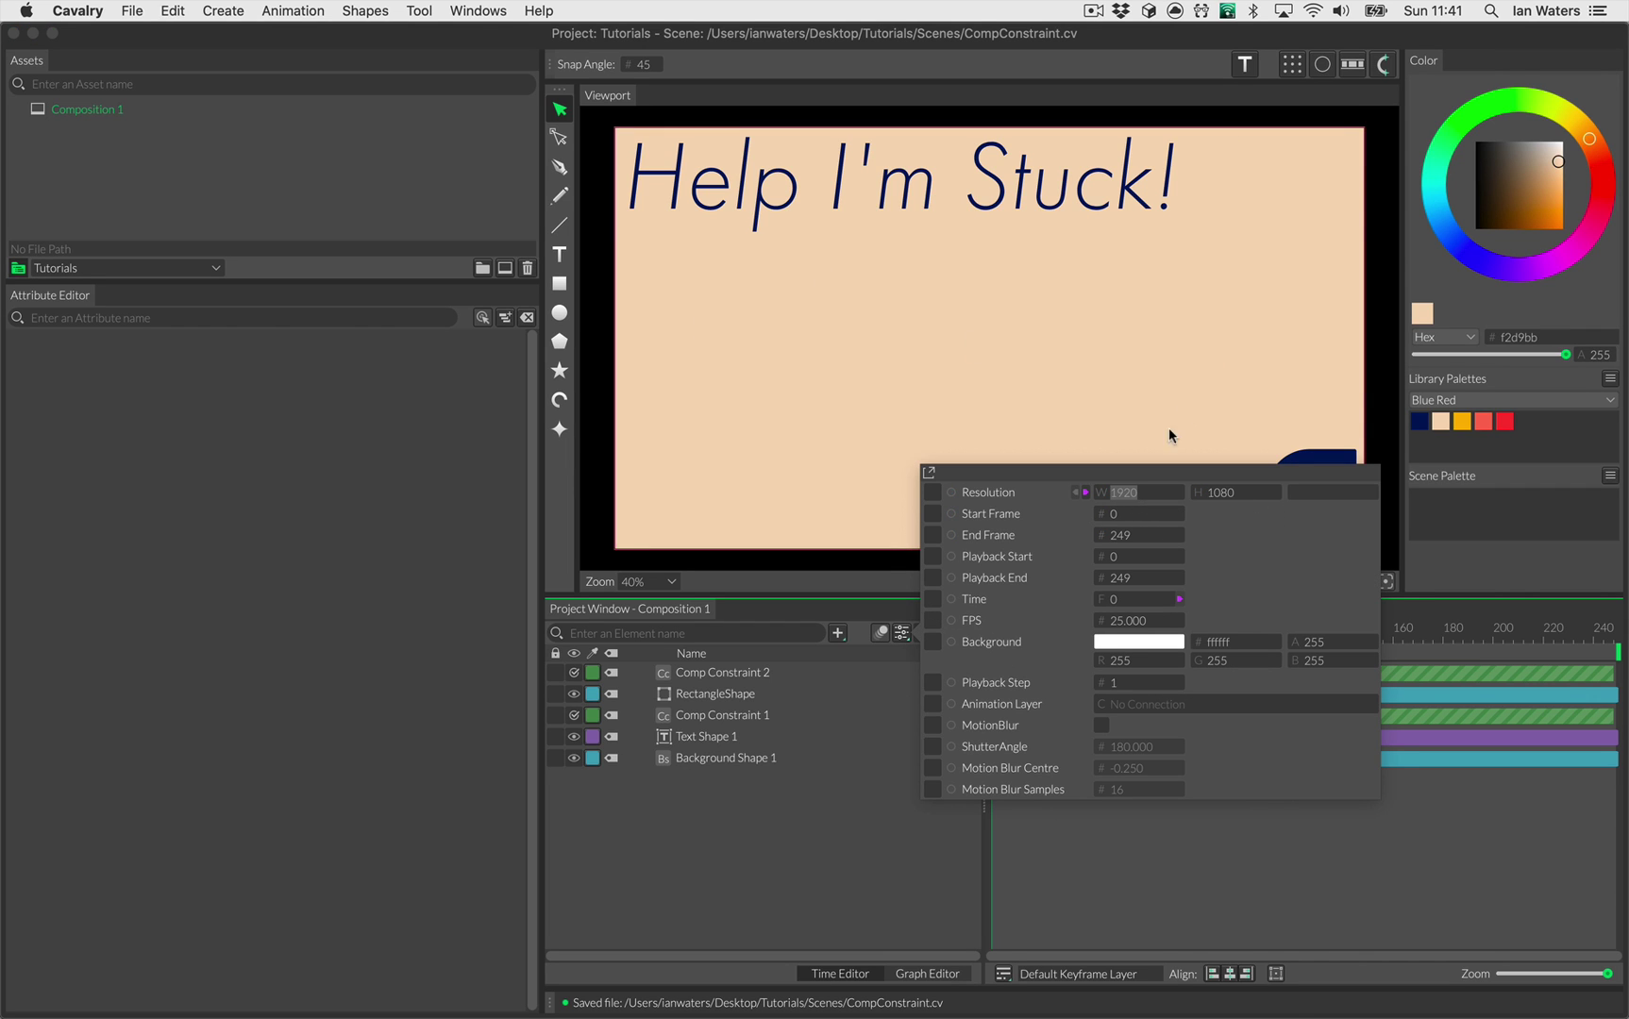
pyautogui.moveTo(1142, 470); pyautogui.dragTo(1086, 597)
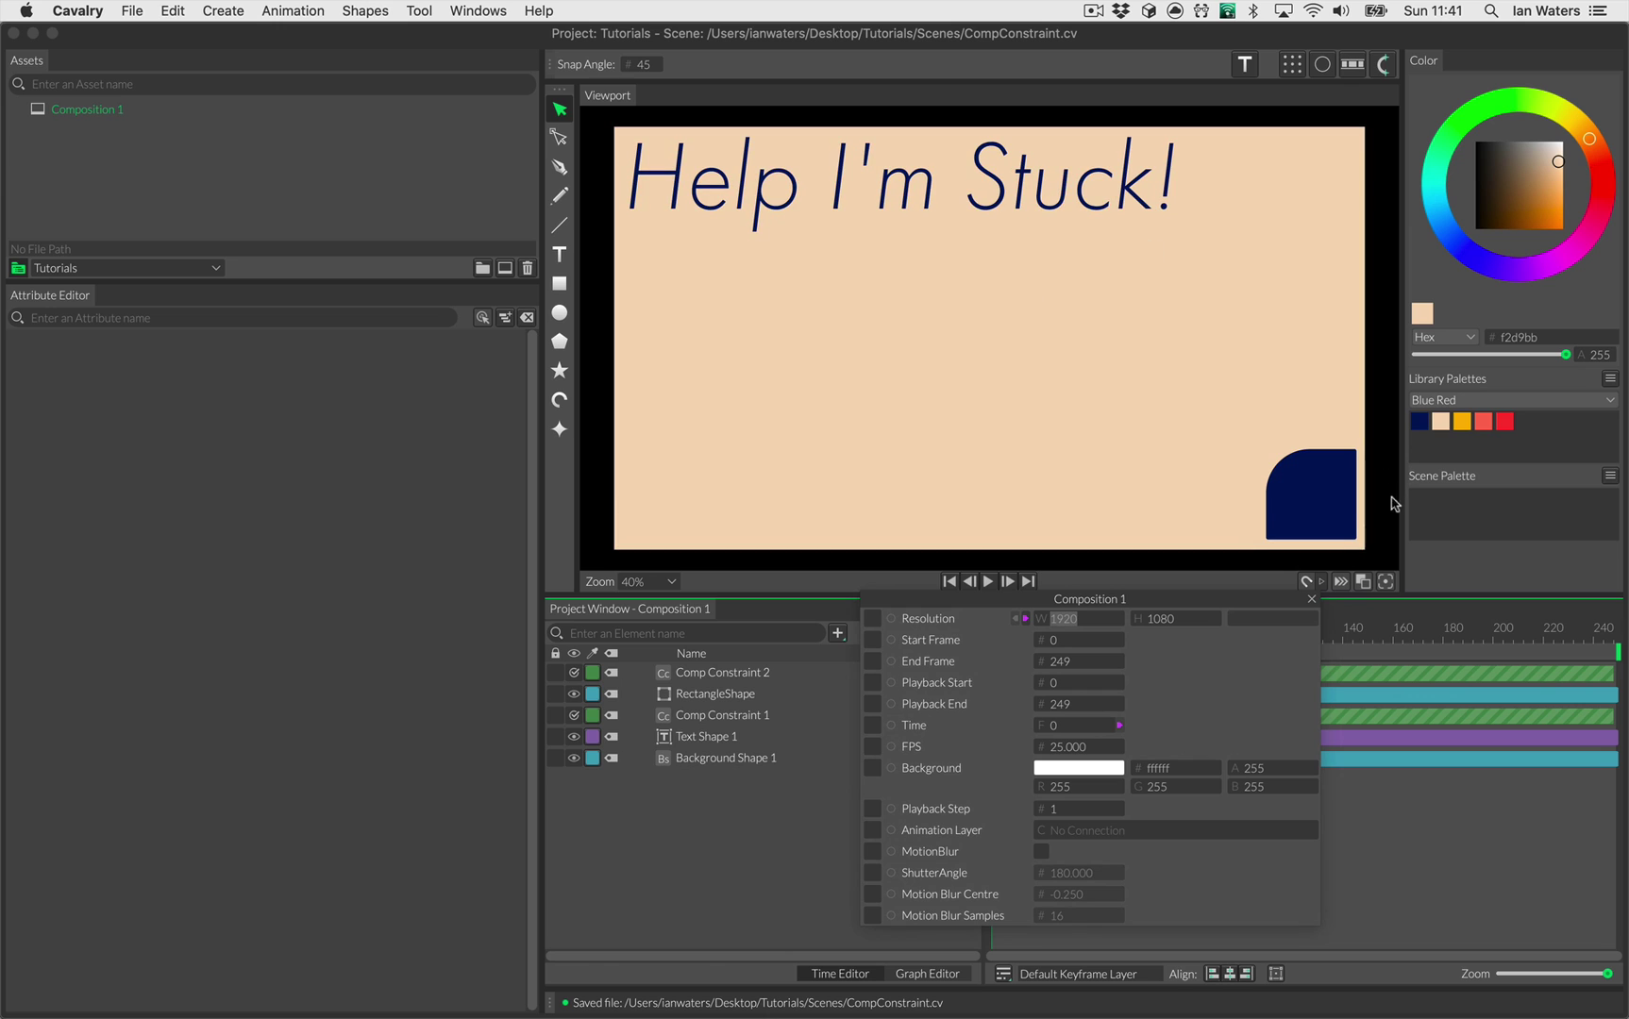
pyautogui.press('Tab')
pyautogui.write('640')
pyautogui.press('Return')
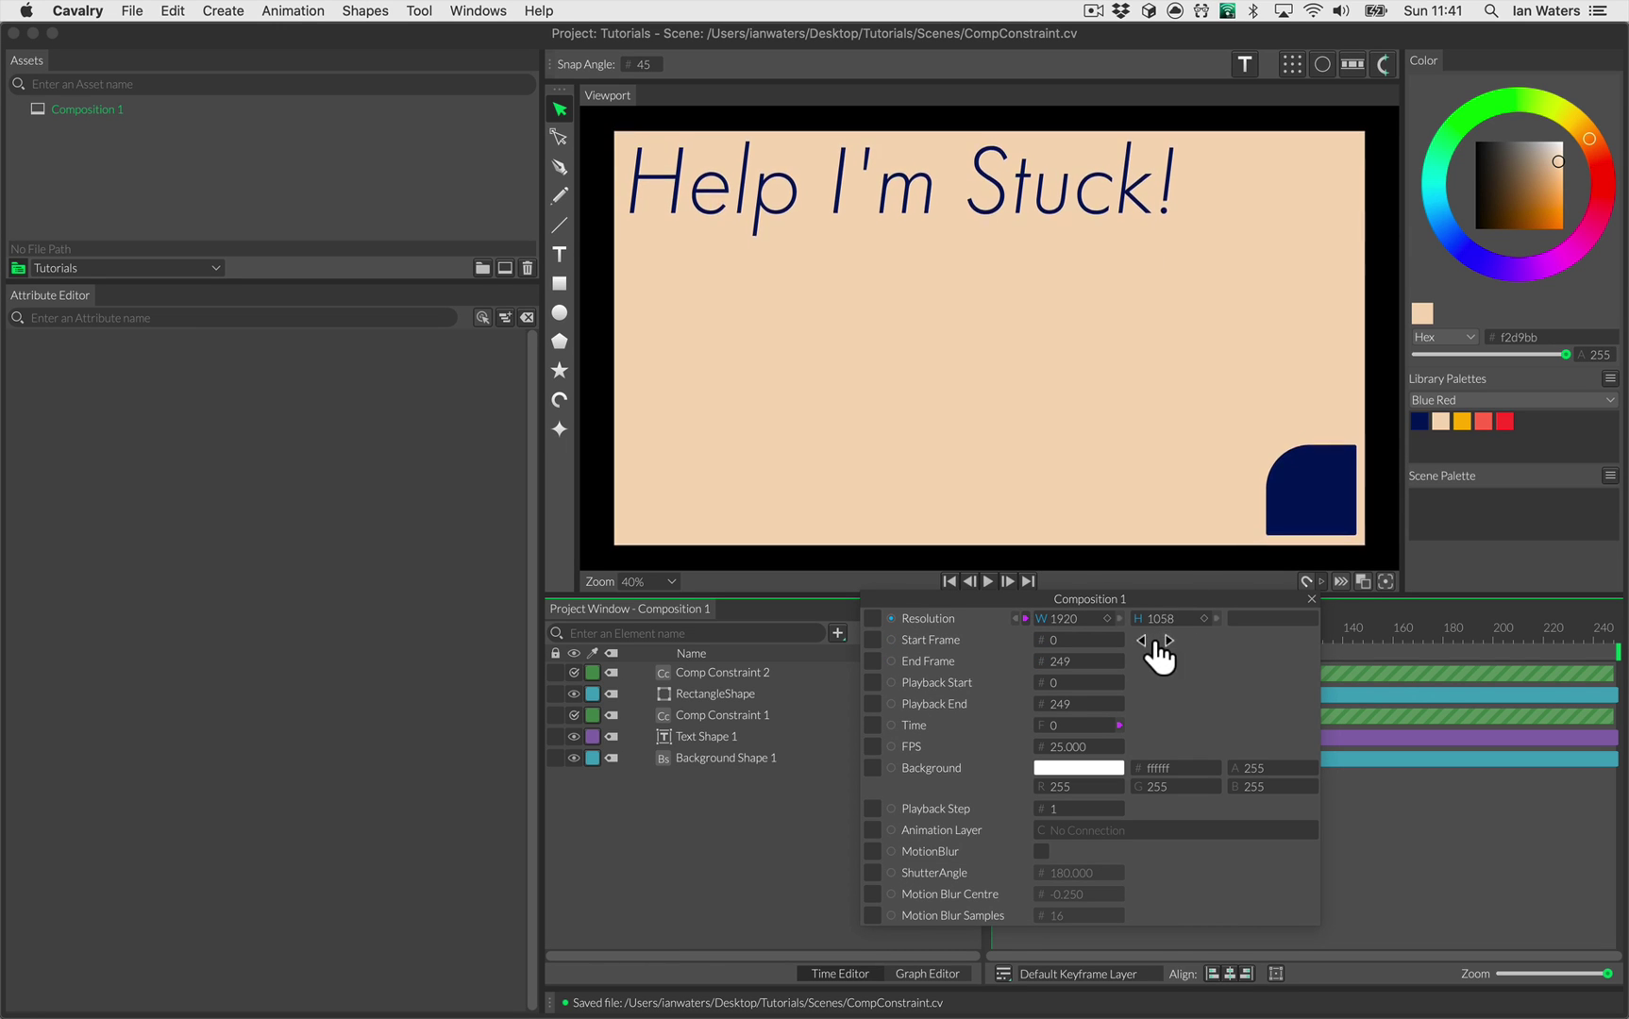
pyautogui.moveTo(1157, 618); pyautogui.dragTo(1259, 635)
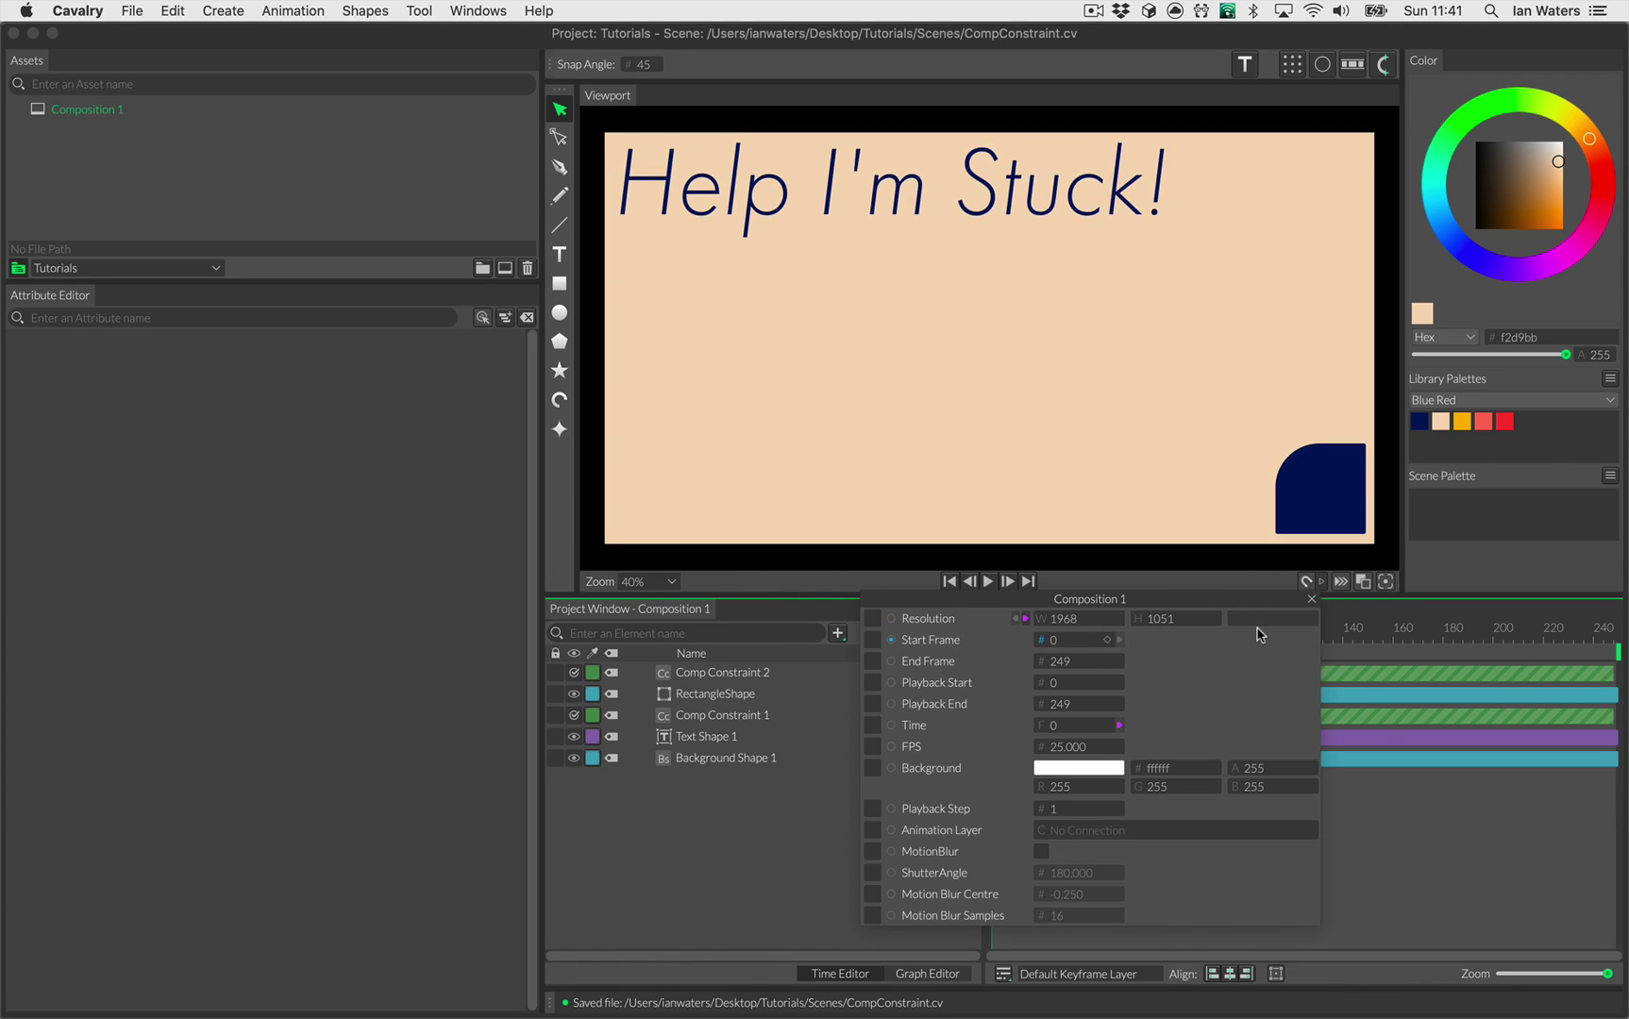
pyautogui.click(1310, 600)
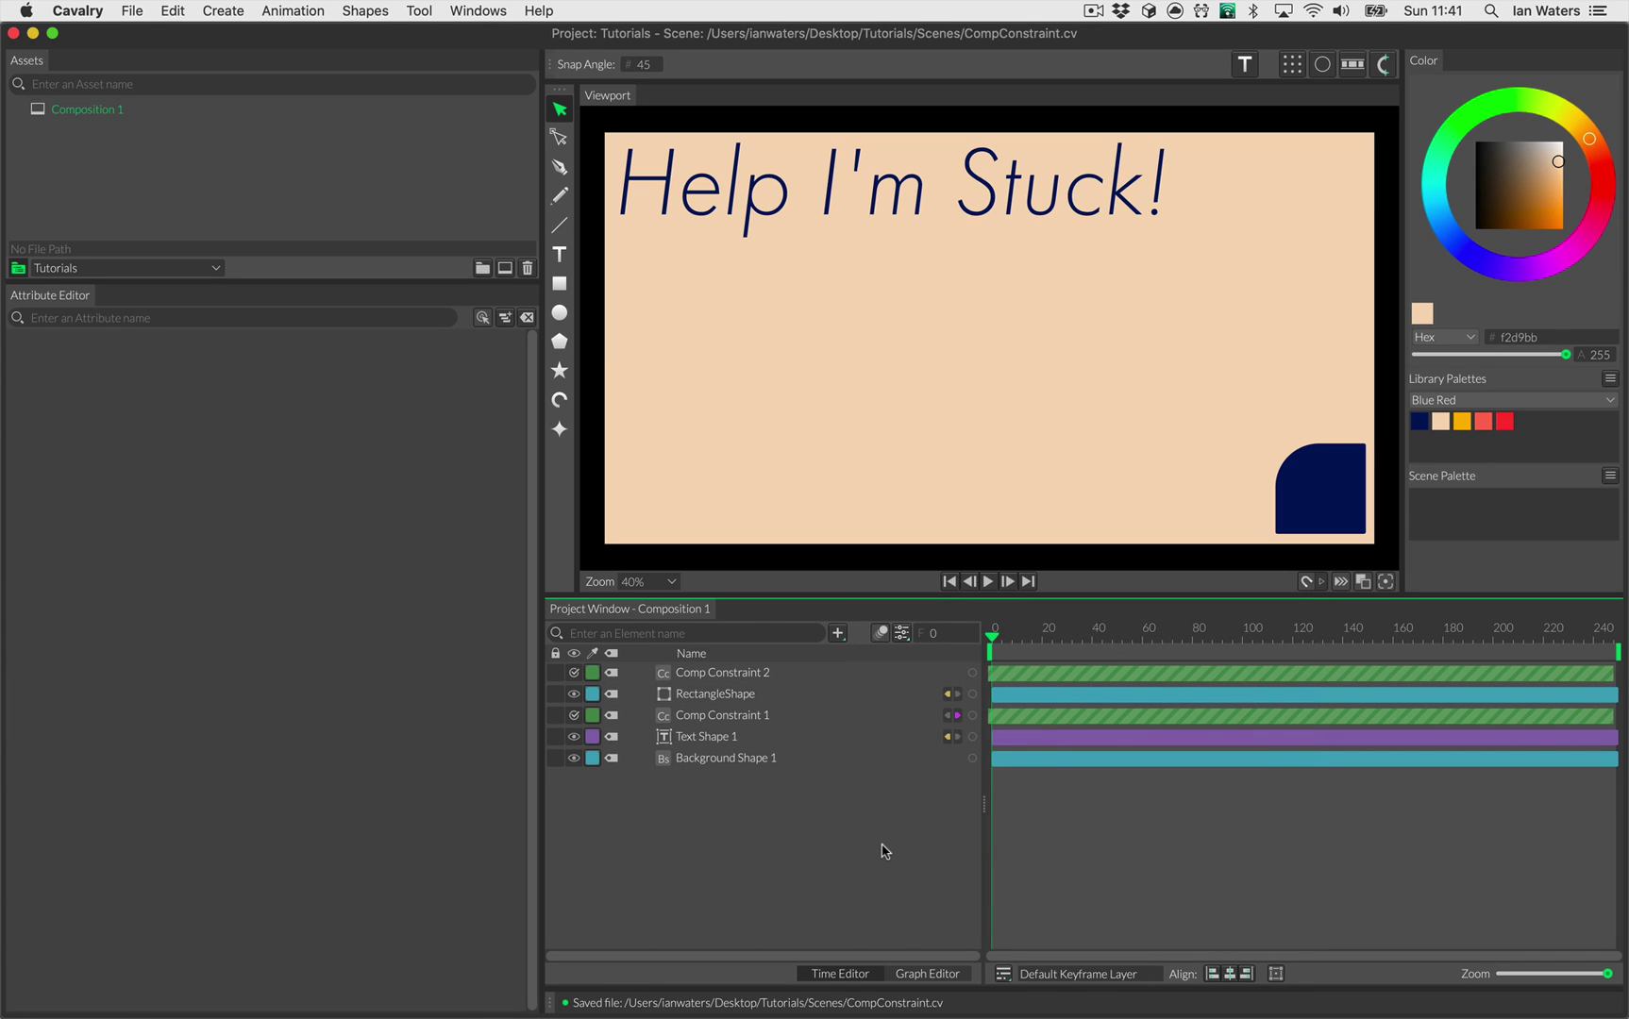
# Step: Start a new scene without saving and add a Background shape filled peach f2d9bb
pyautogui.press('super+n')
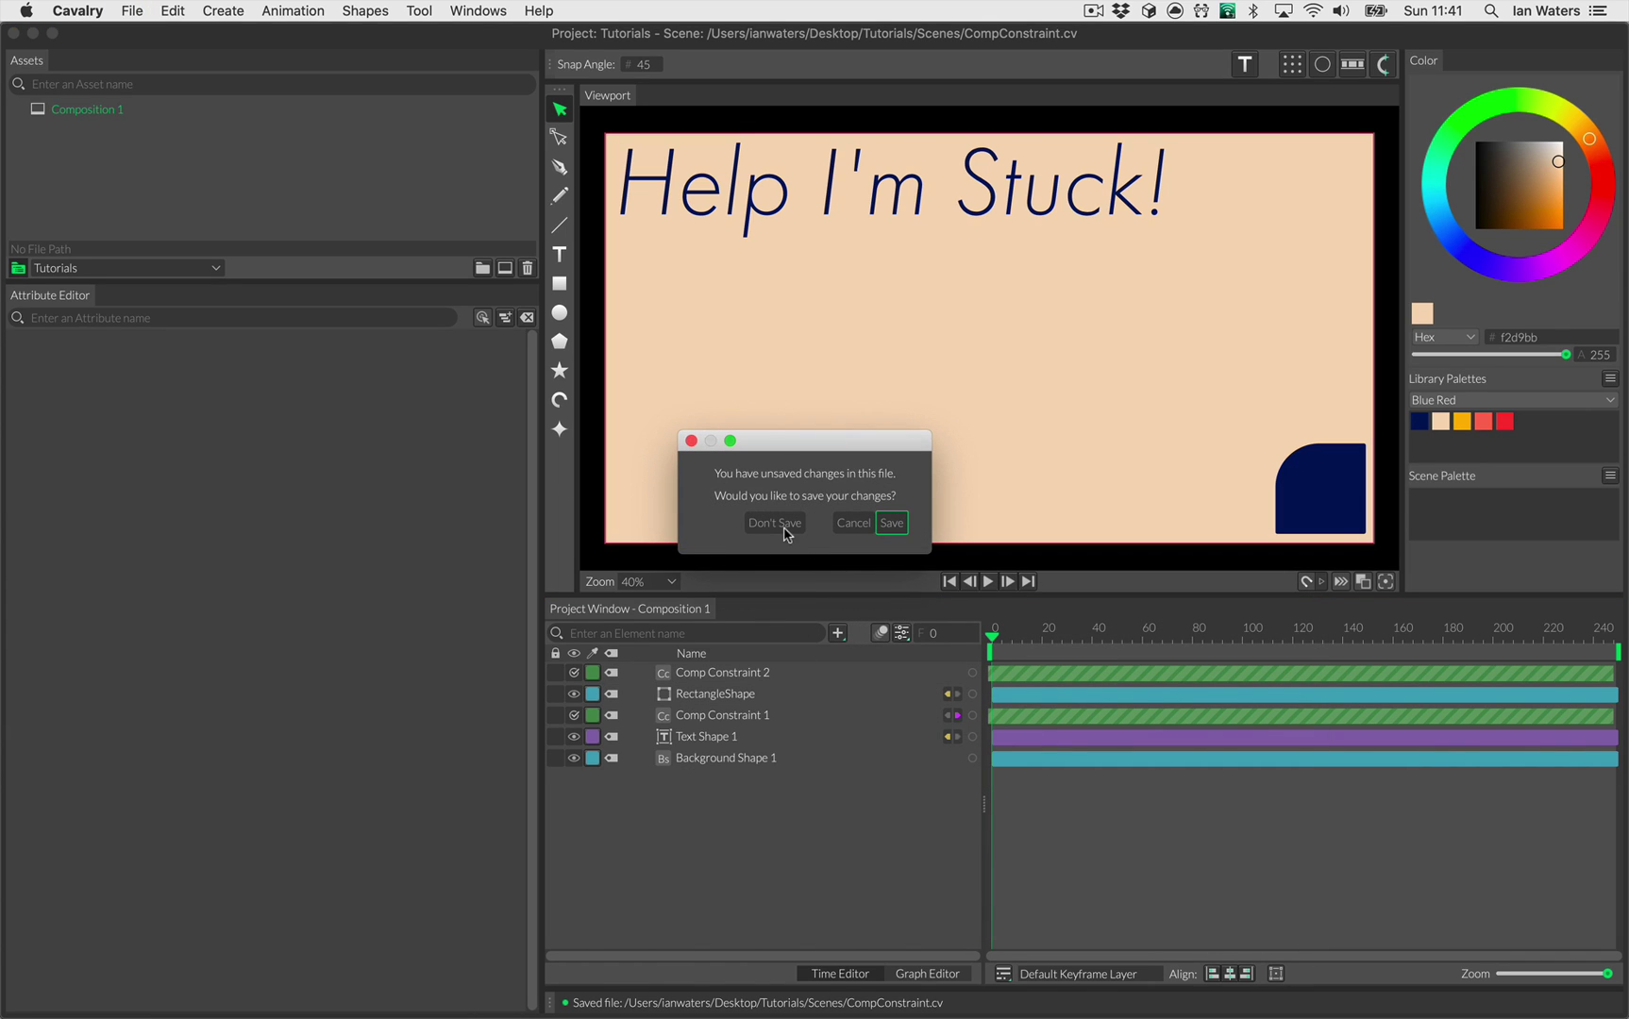
pyautogui.click(775, 524)
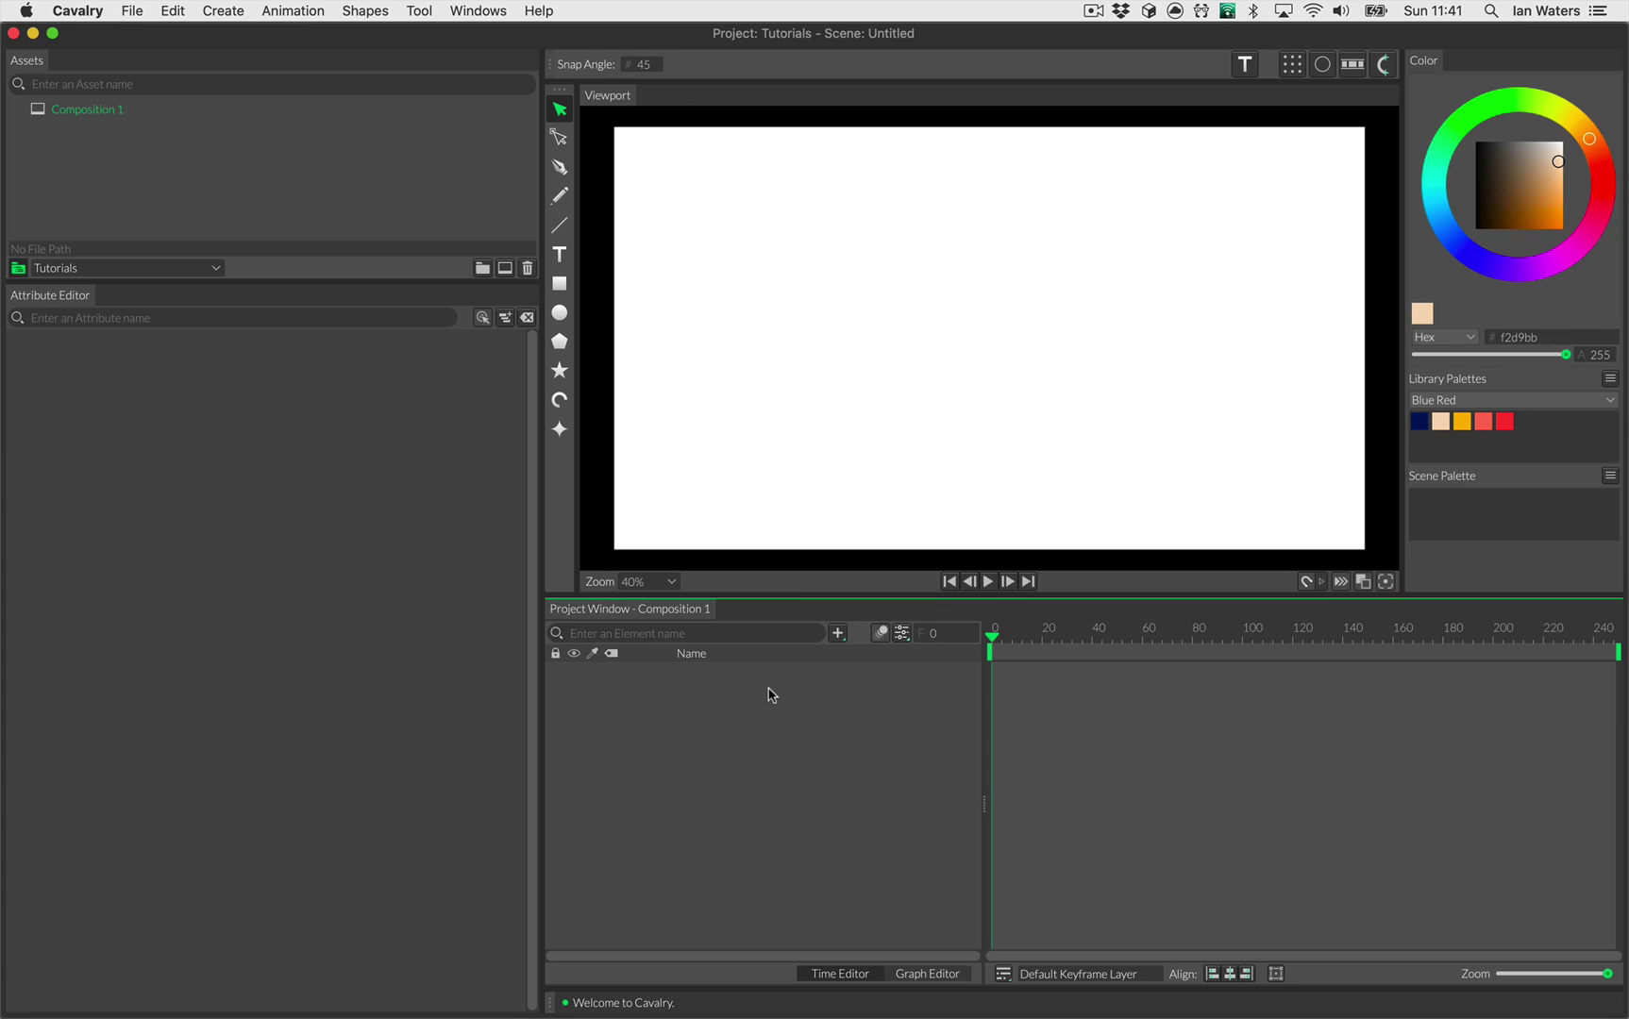
pyautogui.click(220, 8)
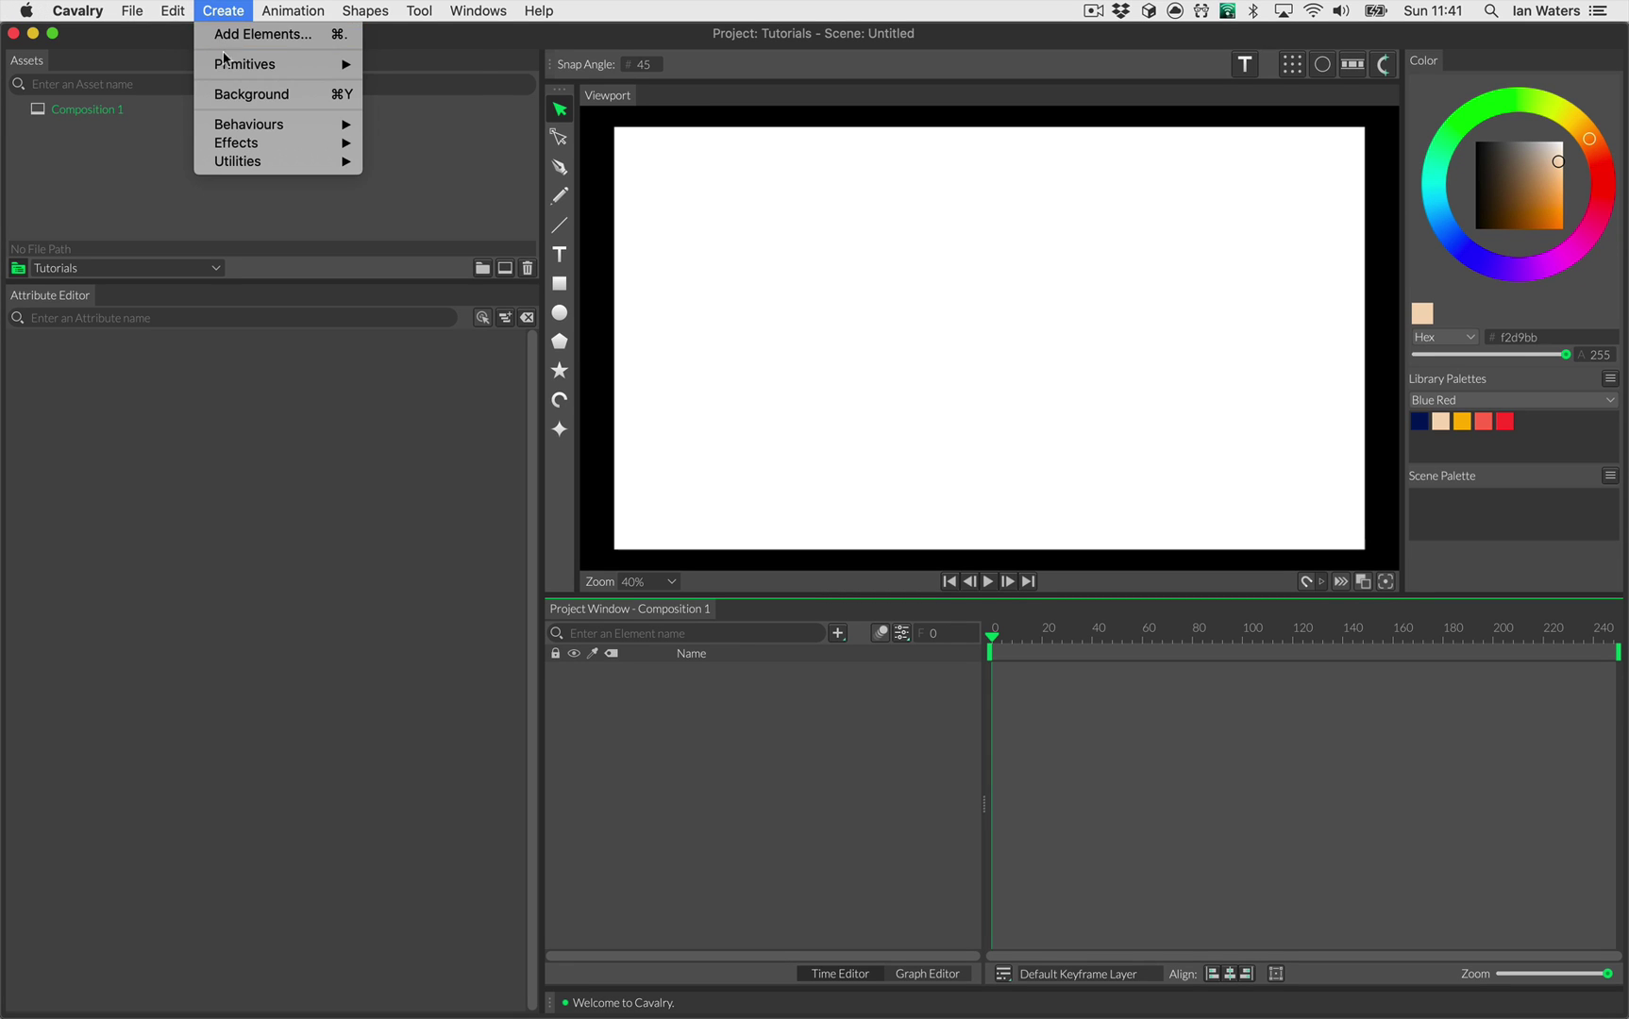
pyautogui.click(236, 94)
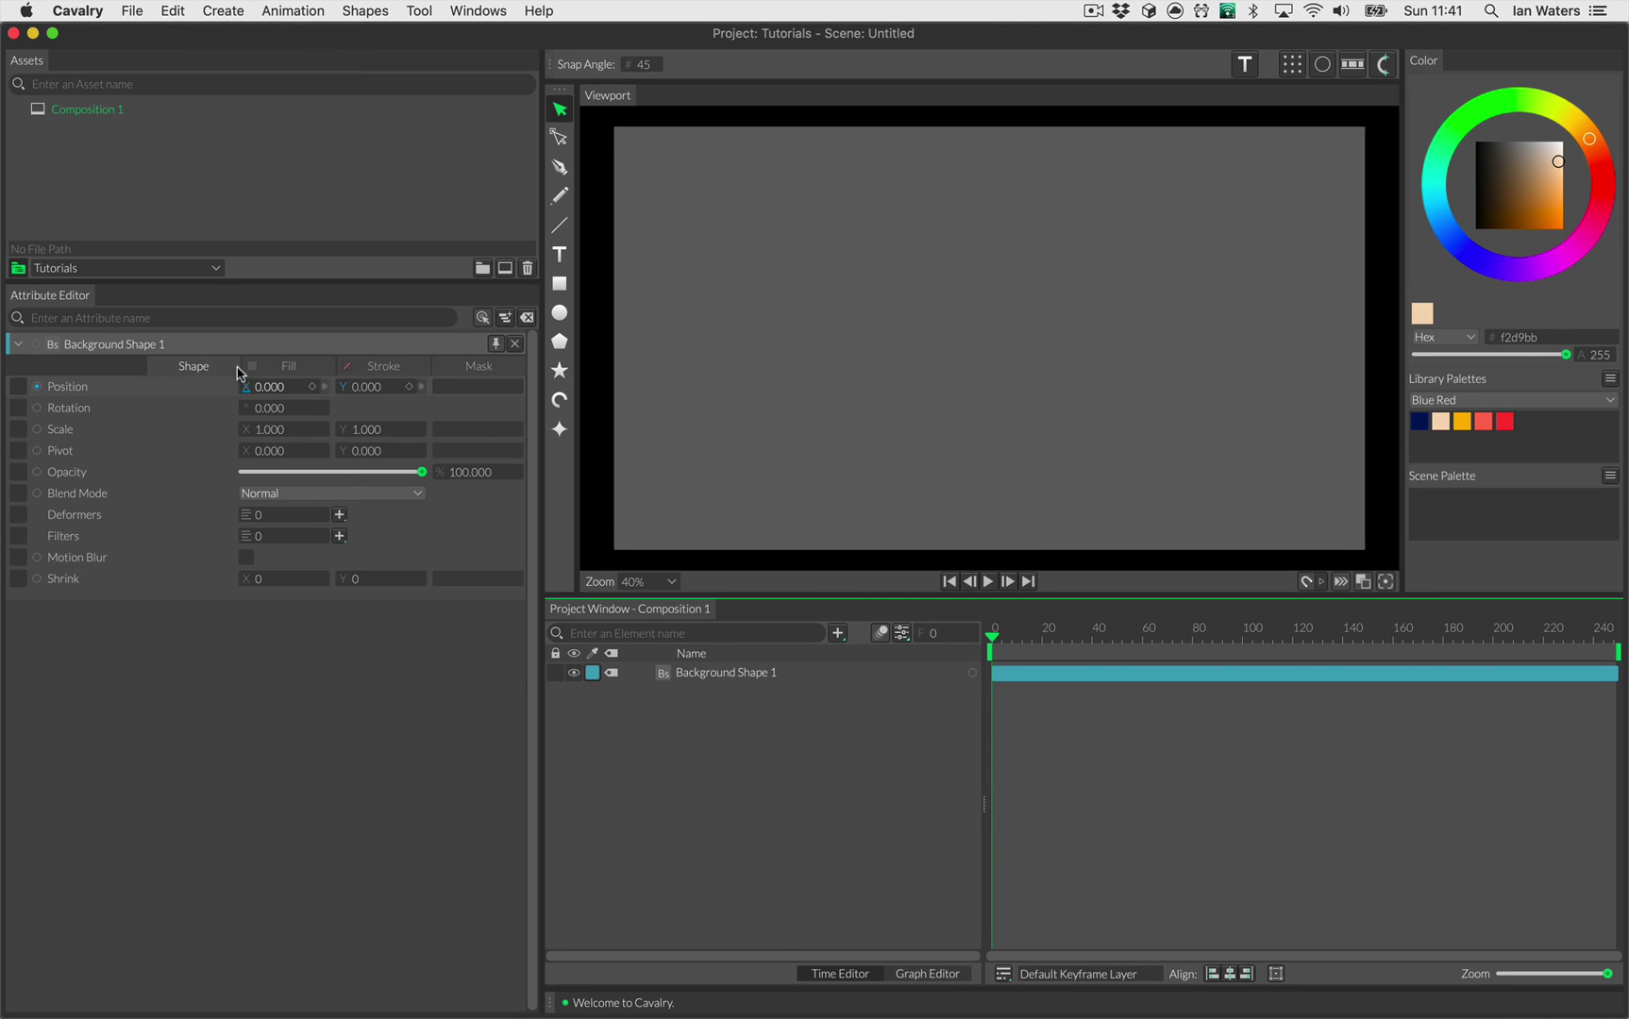
pyautogui.click(274, 366)
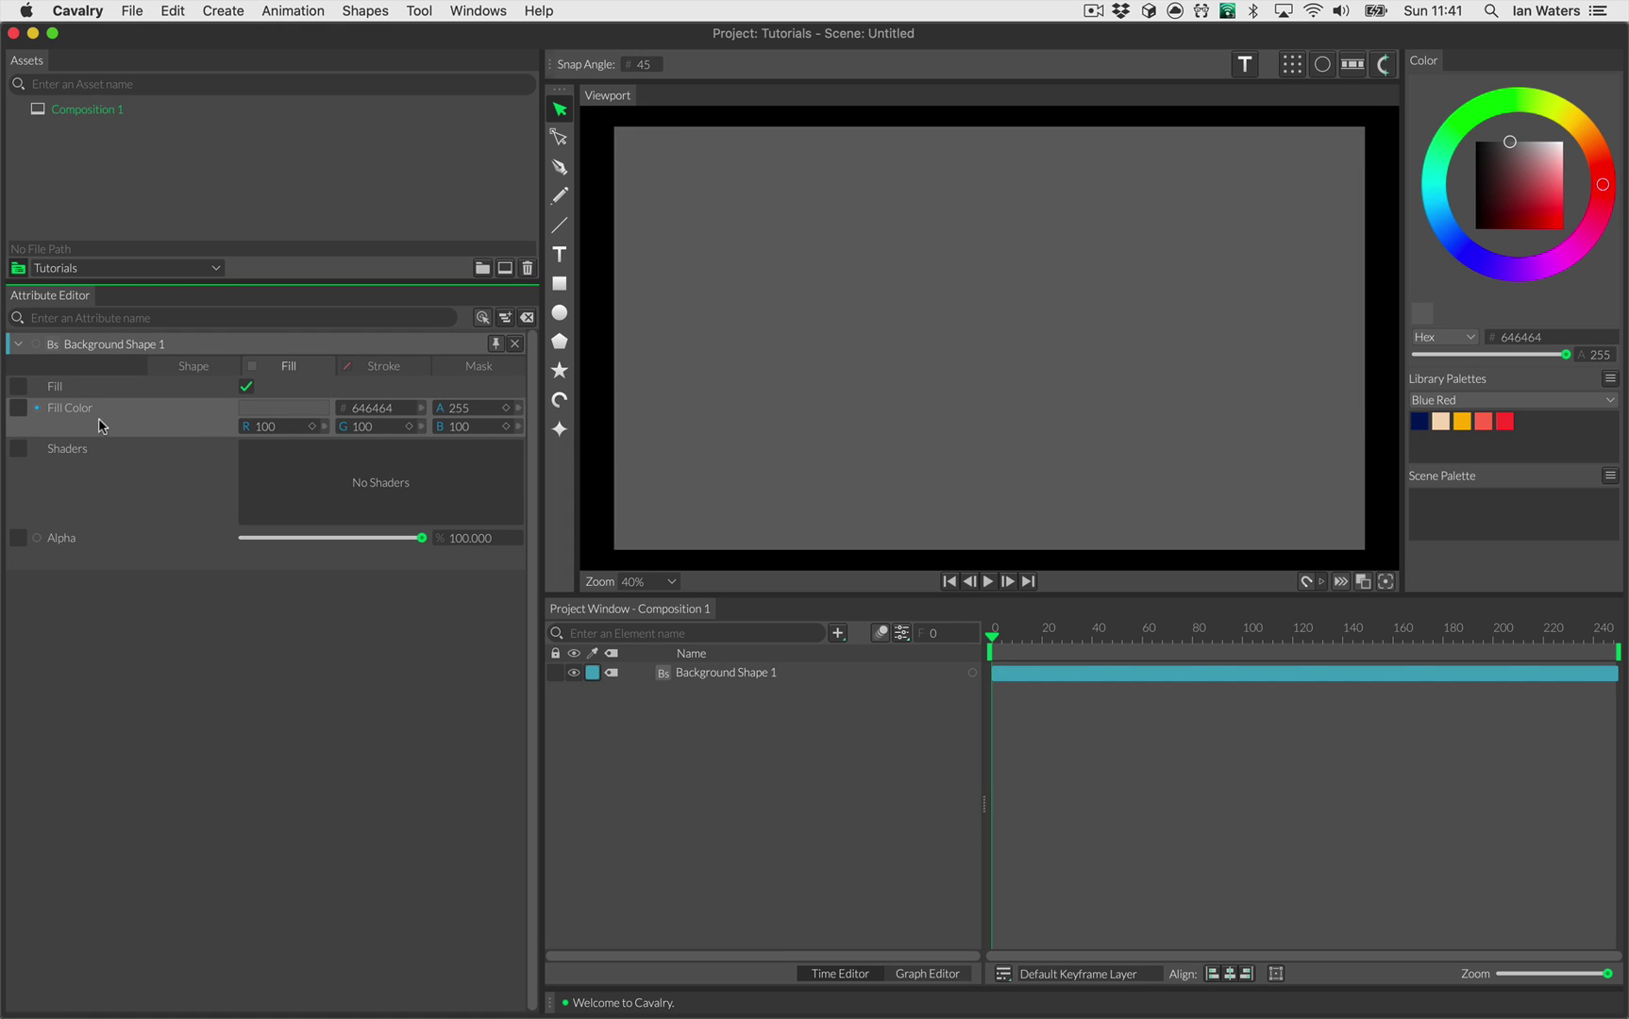
pyautogui.click(1443, 422)
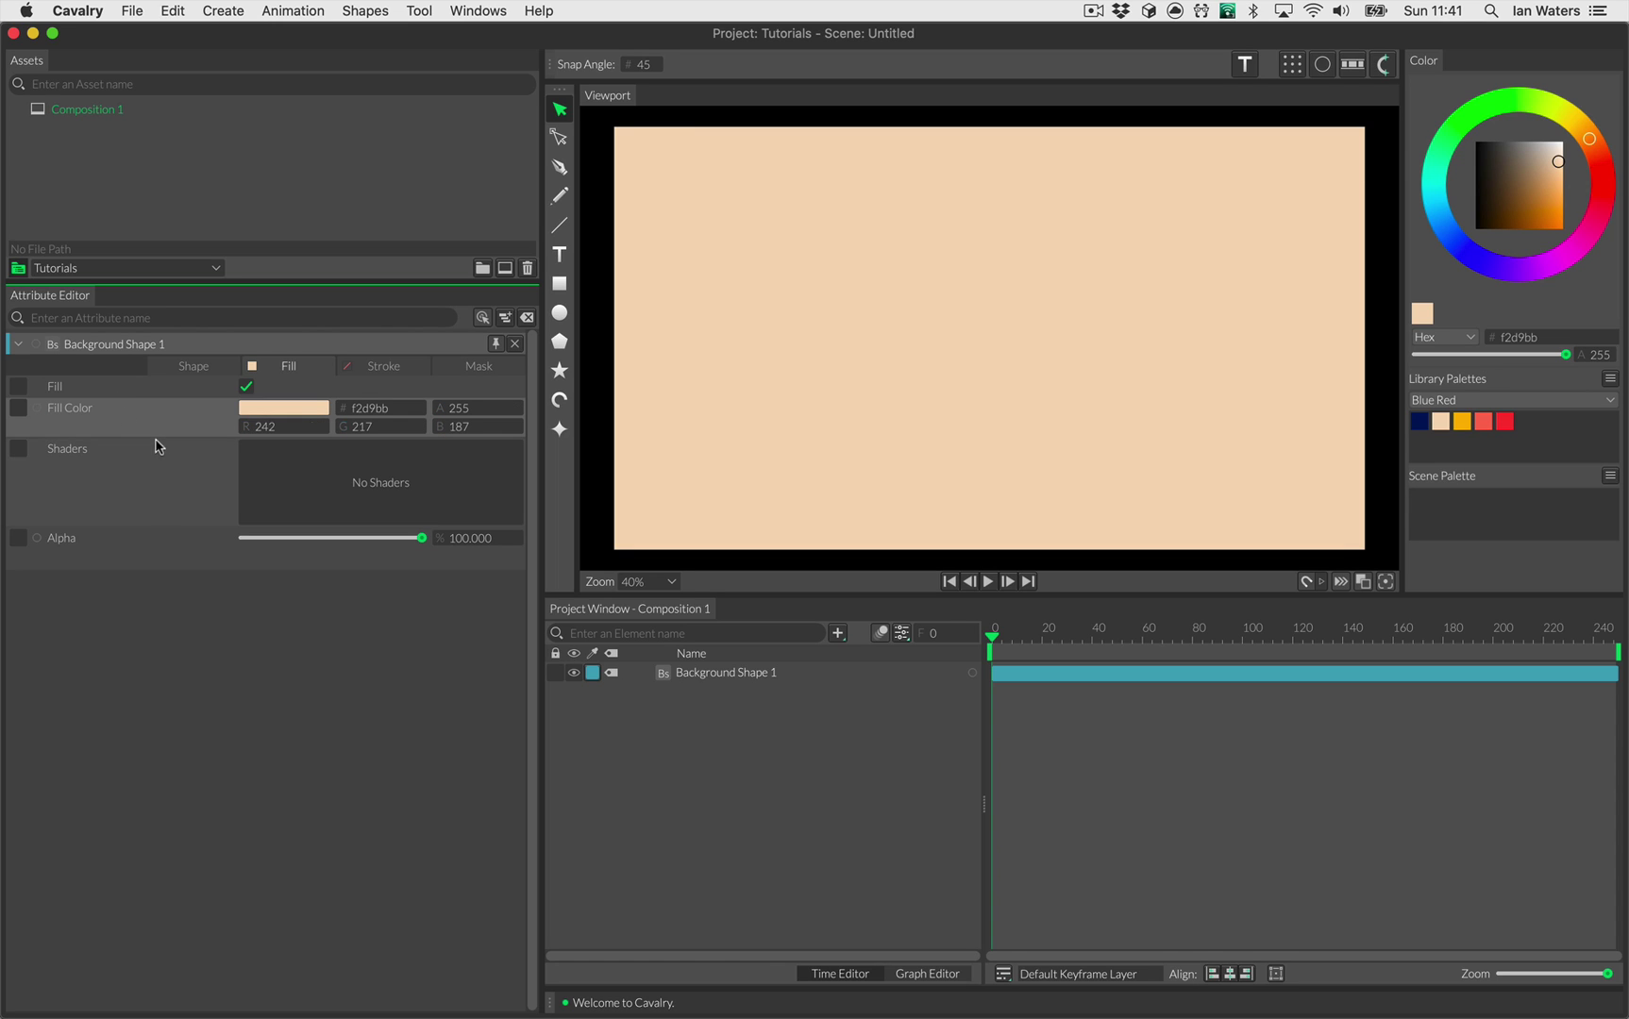
# Step: Create a text box reading 'Help I'm Stuck!' and enlarge its font size to 202
pyautogui.click(559, 254)
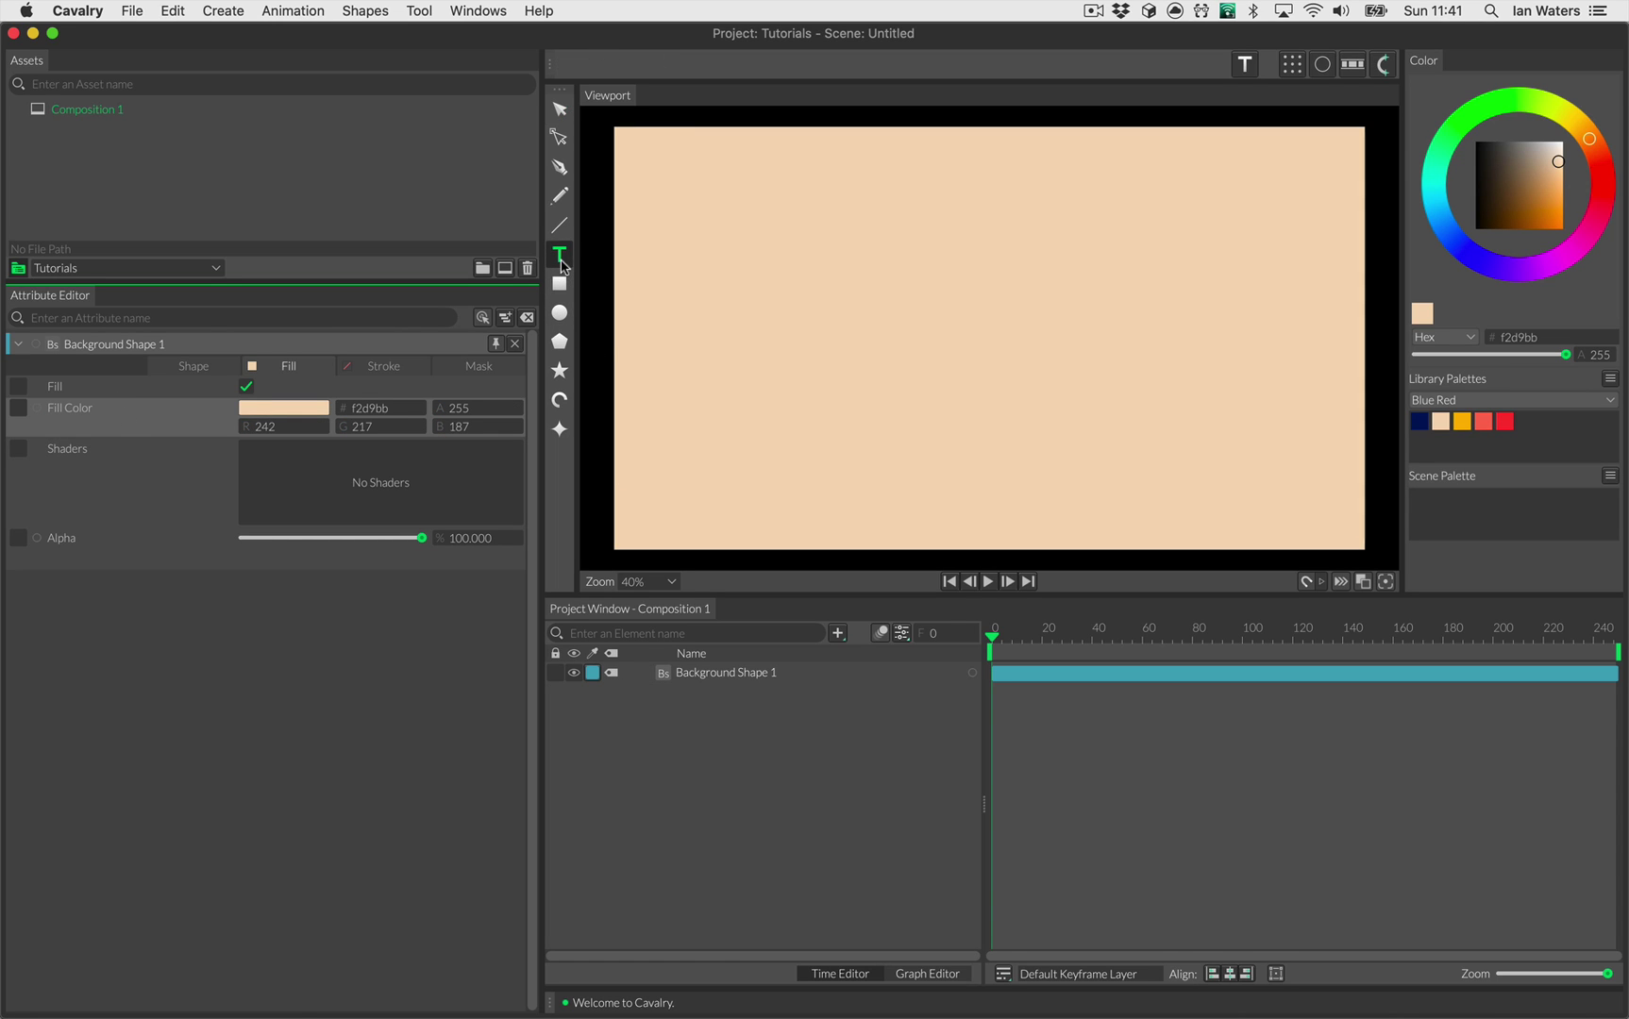
pyautogui.moveTo(668, 179); pyautogui.dragTo(1231, 396)
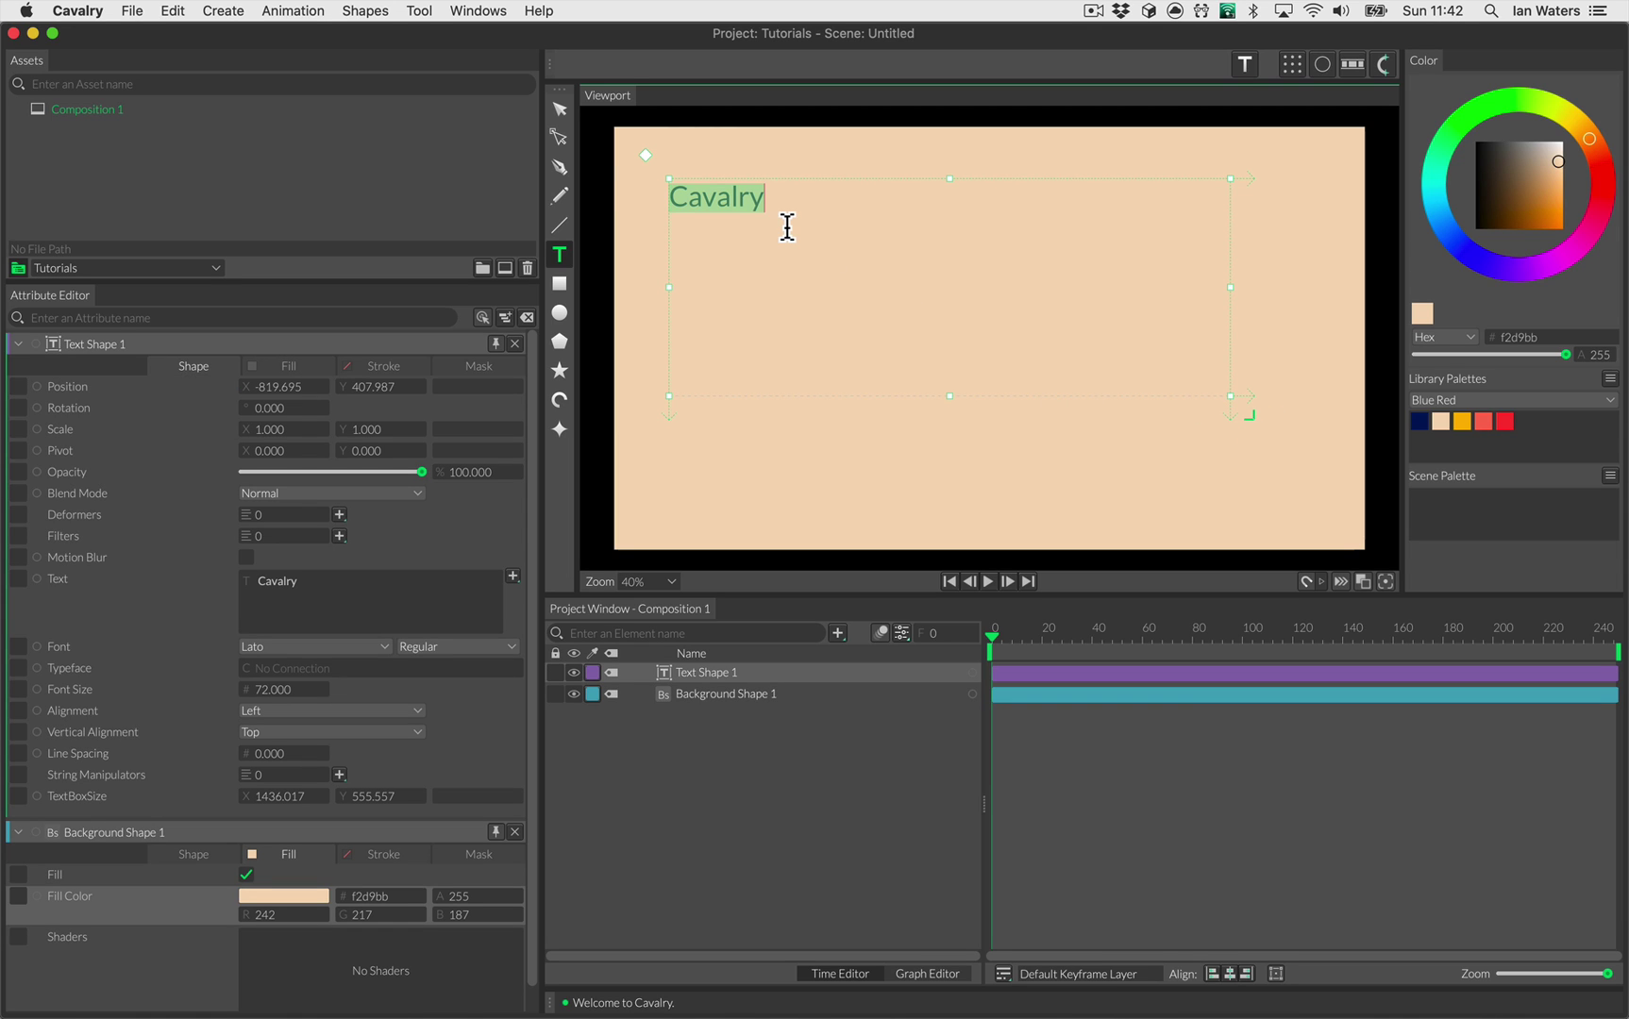
pyautogui.write("Help I'm S")
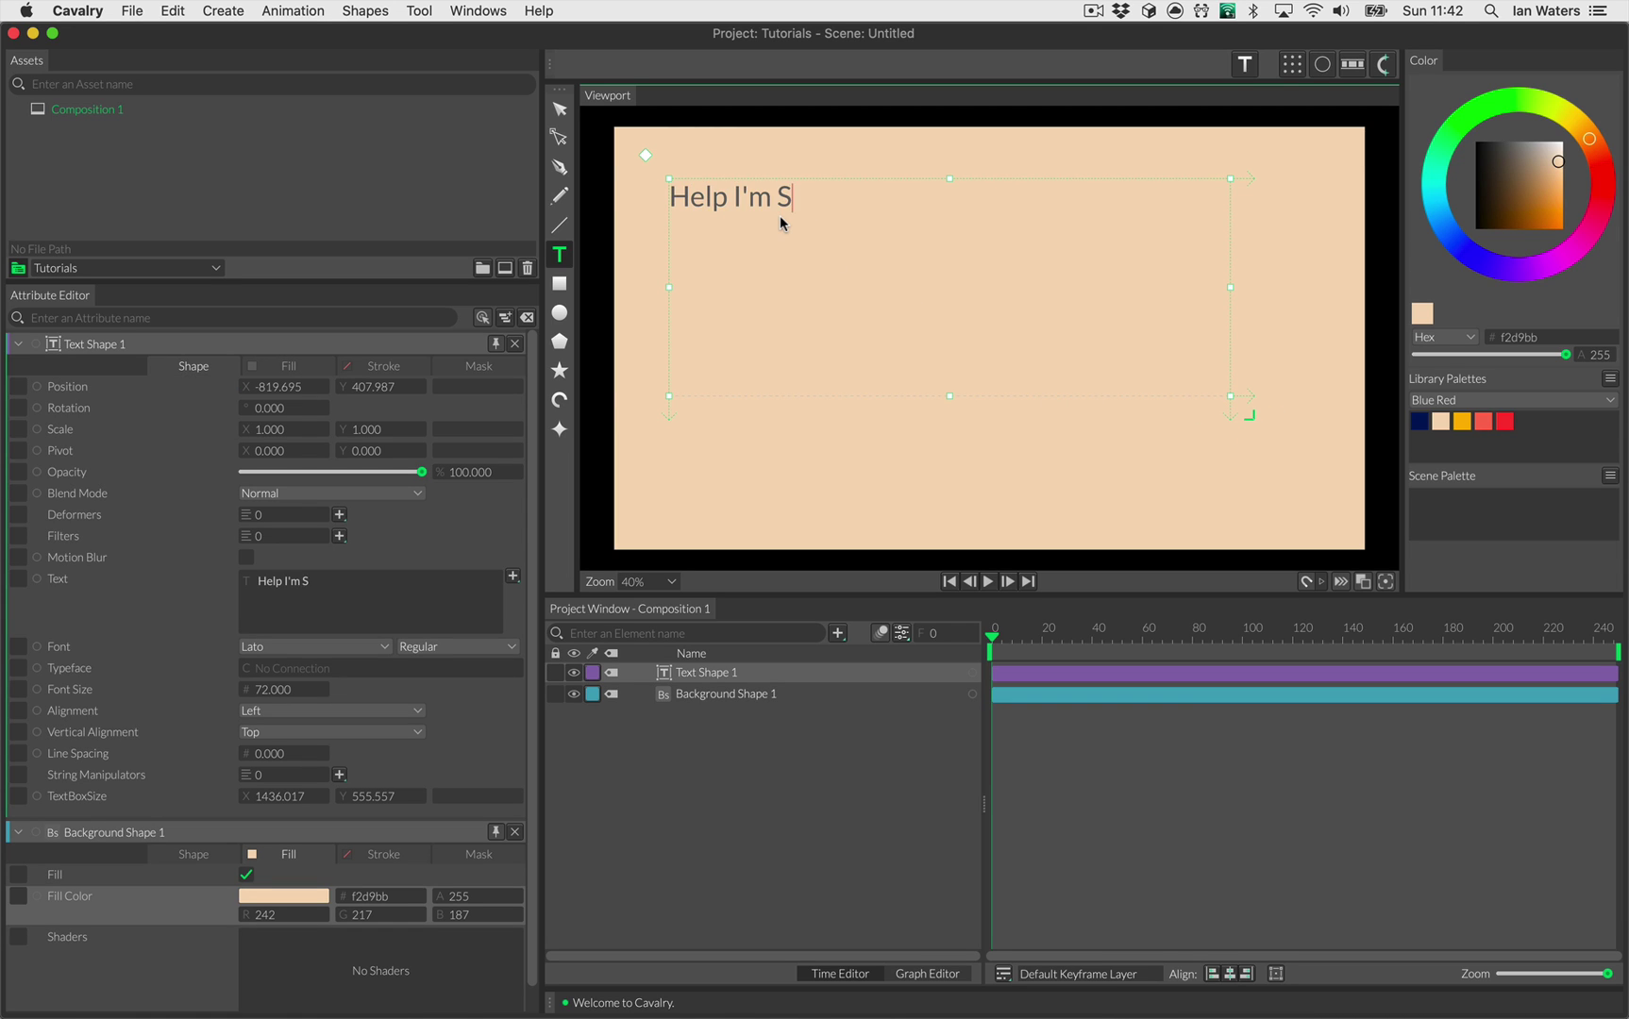
pyautogui.write('tuck!')
pyautogui.click(677, 766)
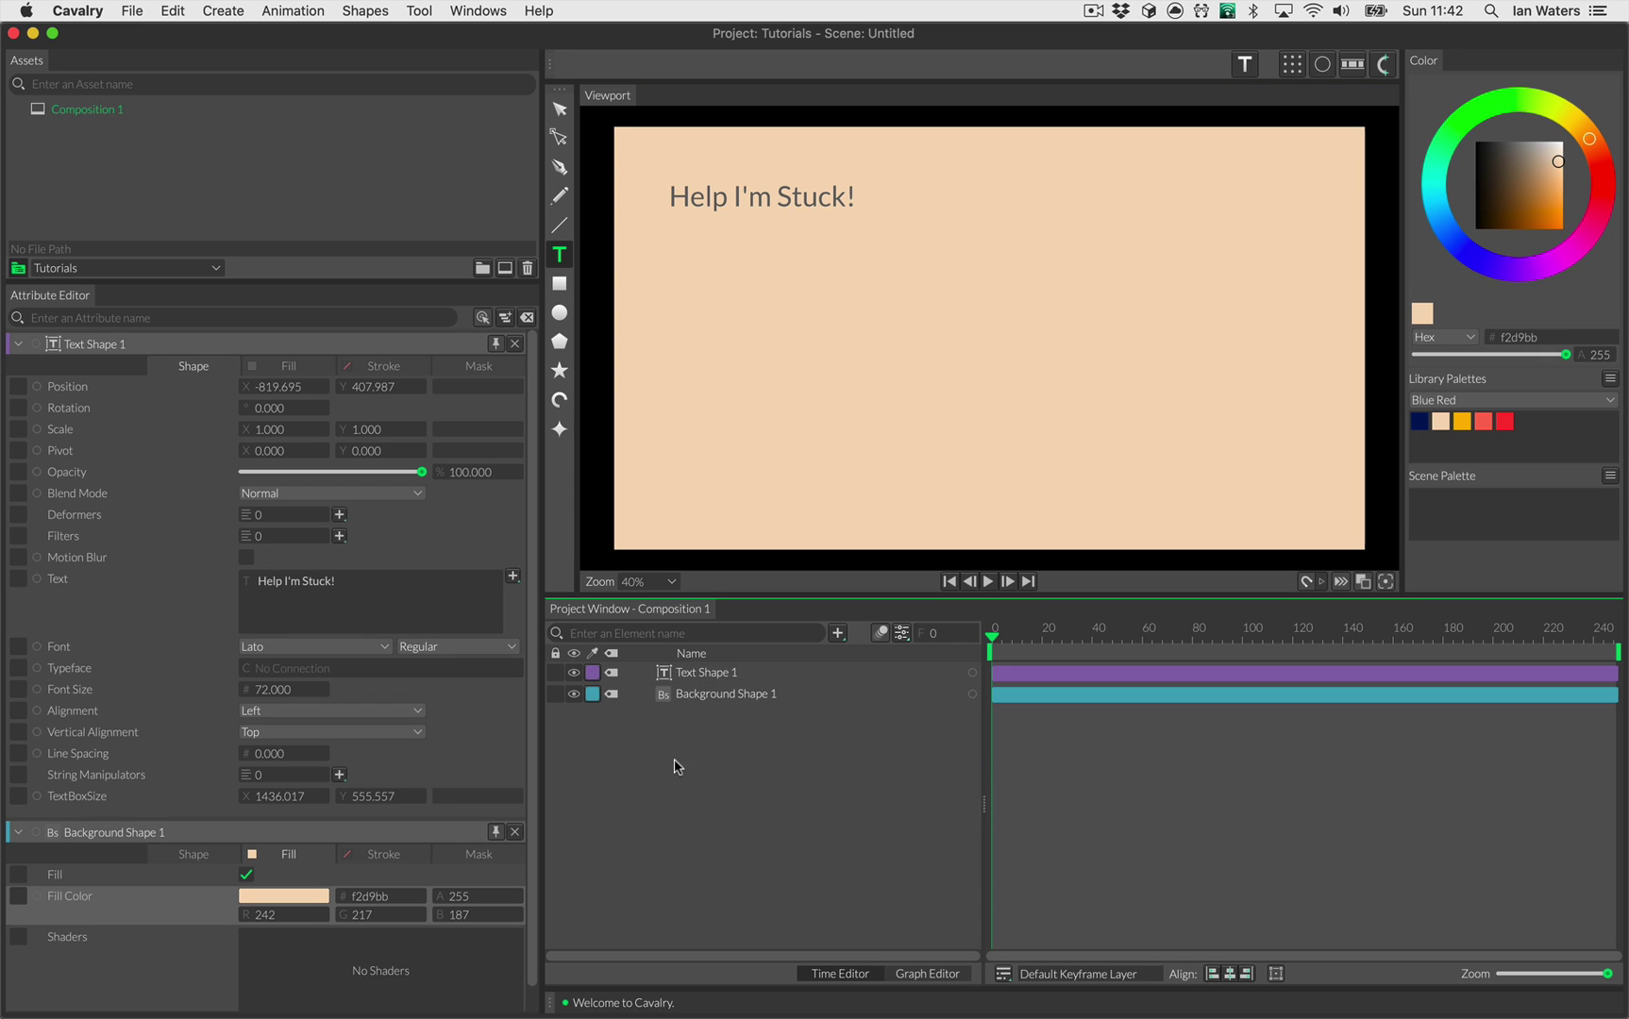
pyautogui.moveTo(288, 690); pyautogui.dragTo(419, 719)
# Step: Colour Text Shape 1's fill navy 021859 from the palette
pyautogui.click(560, 110)
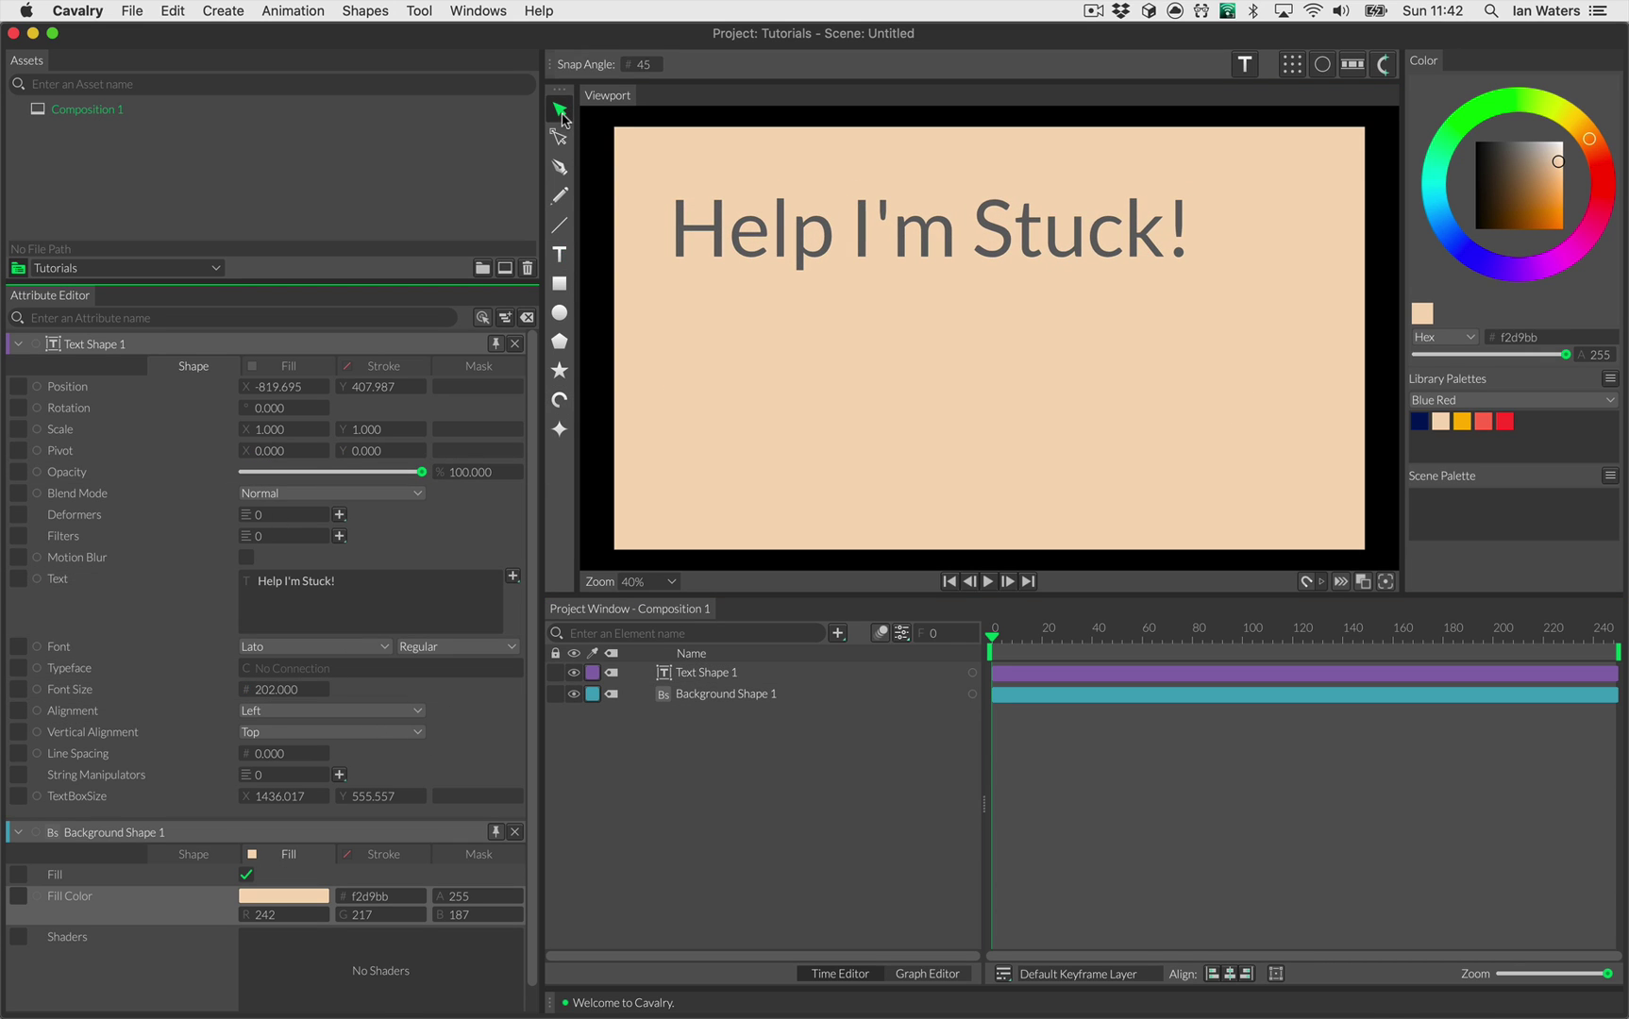
pyautogui.click(717, 675)
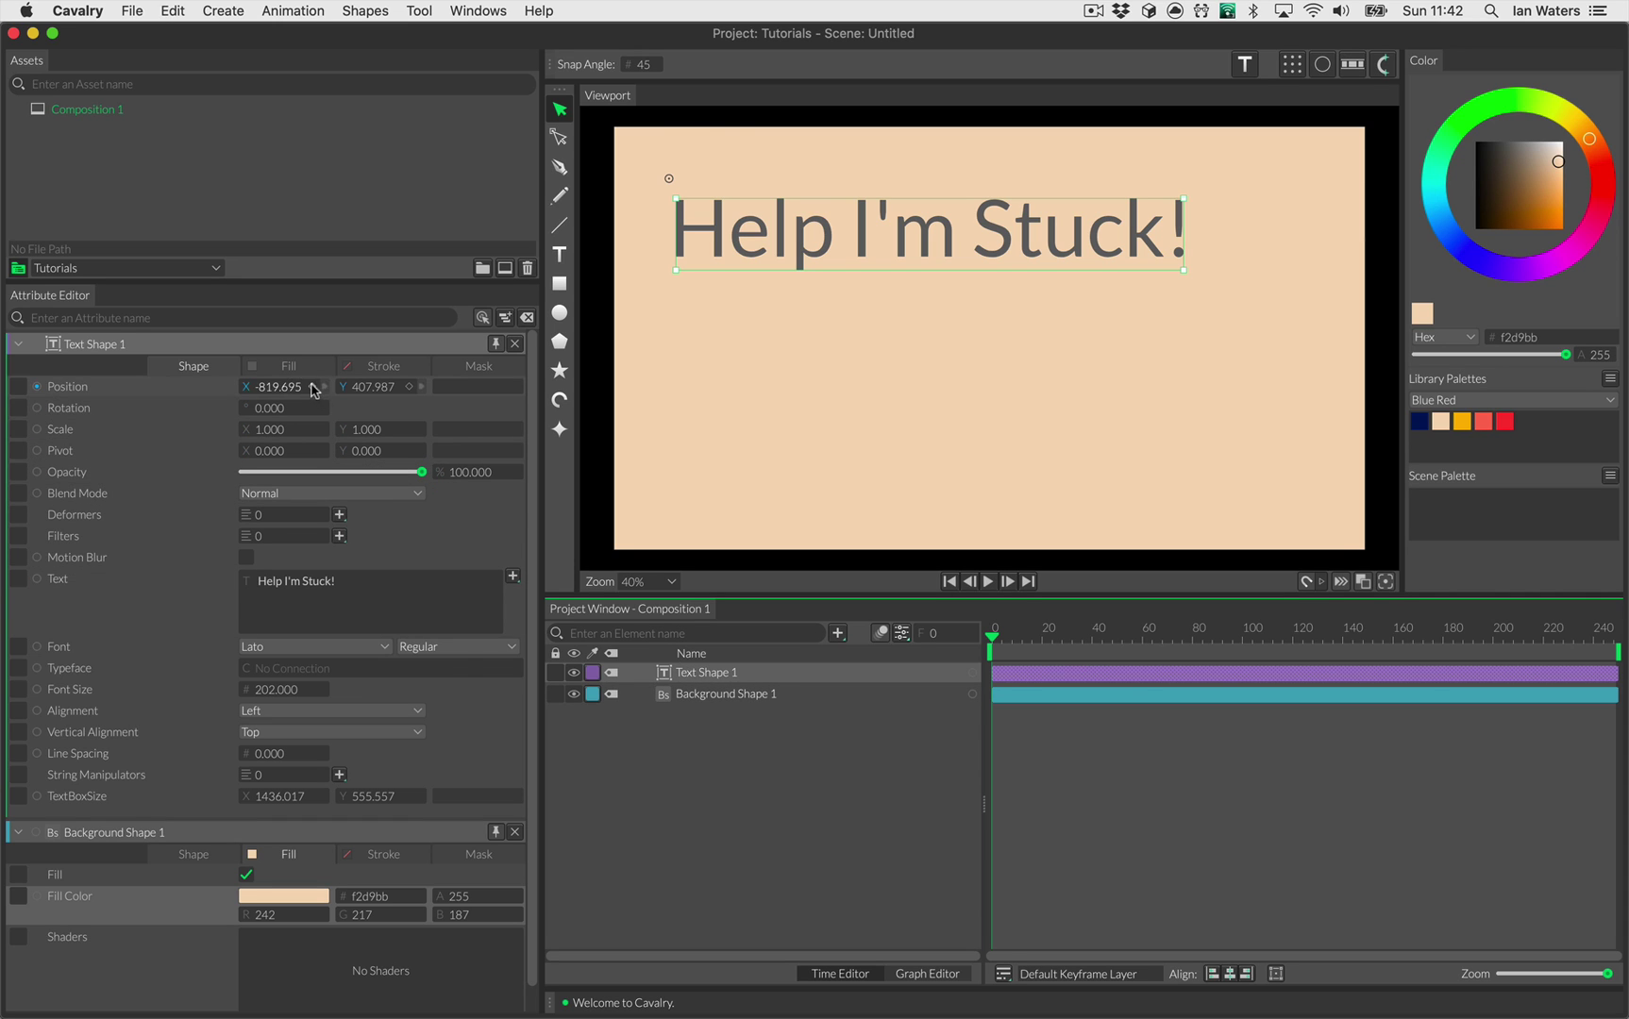
pyautogui.click(288, 367)
pyautogui.click(206, 413)
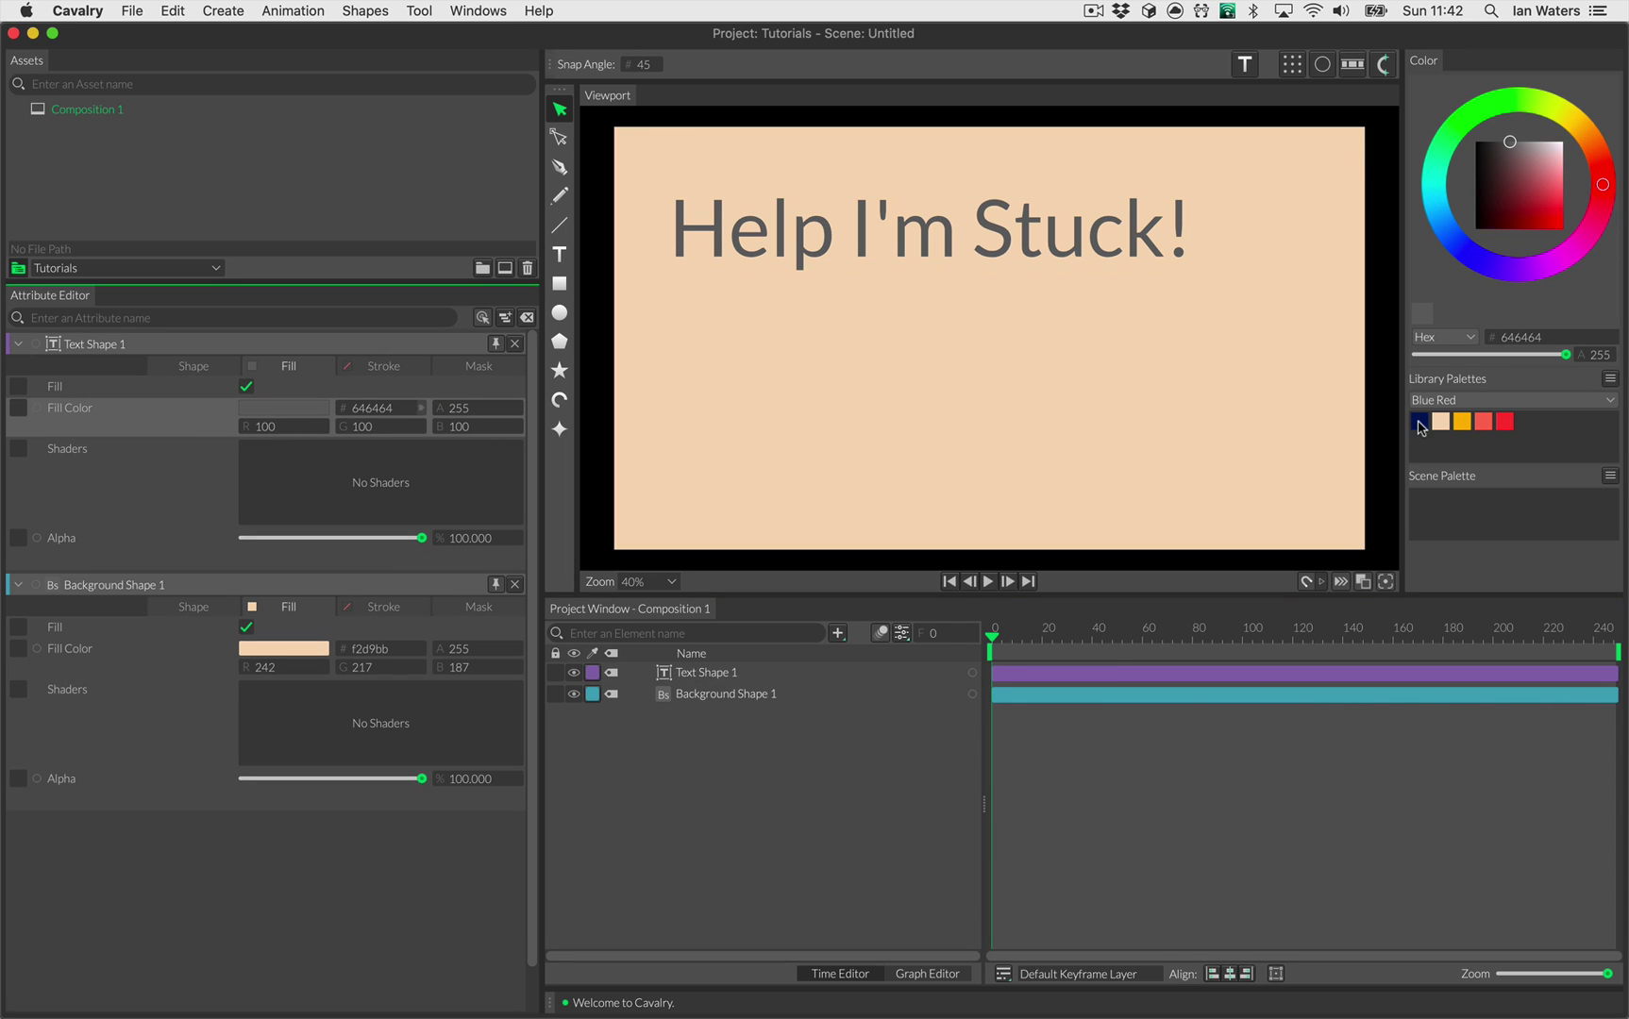
pyautogui.click(1420, 424)
pyautogui.click(210, 365)
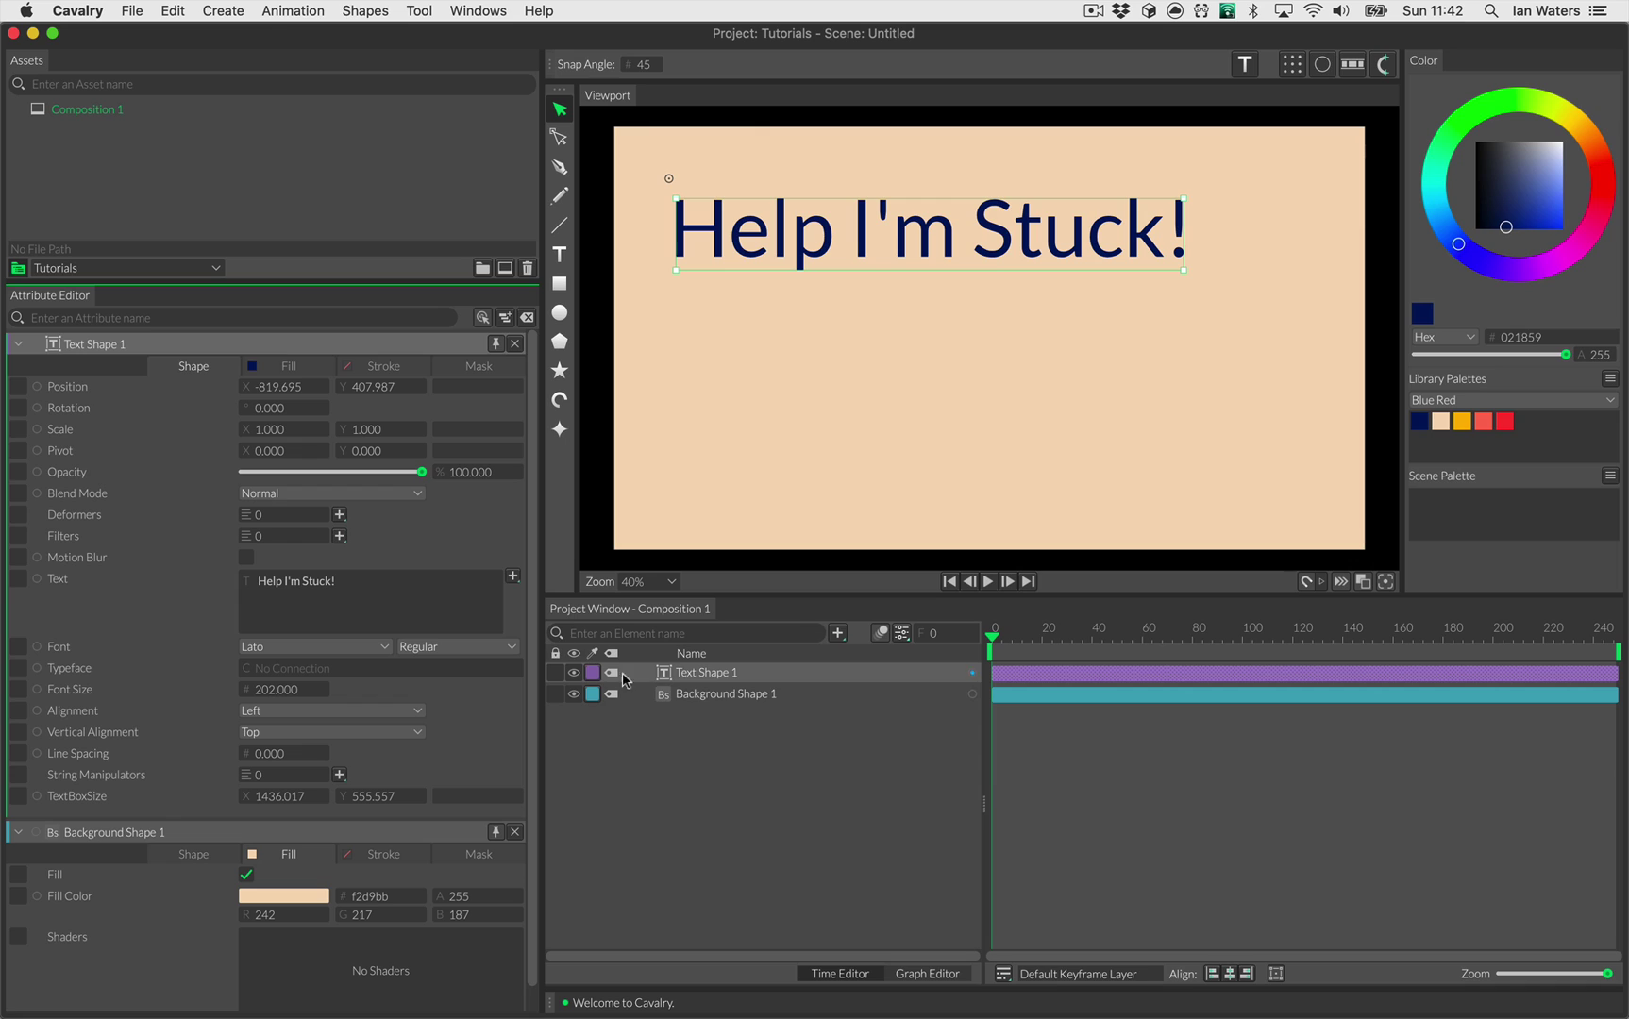
pyautogui.click(772, 674)
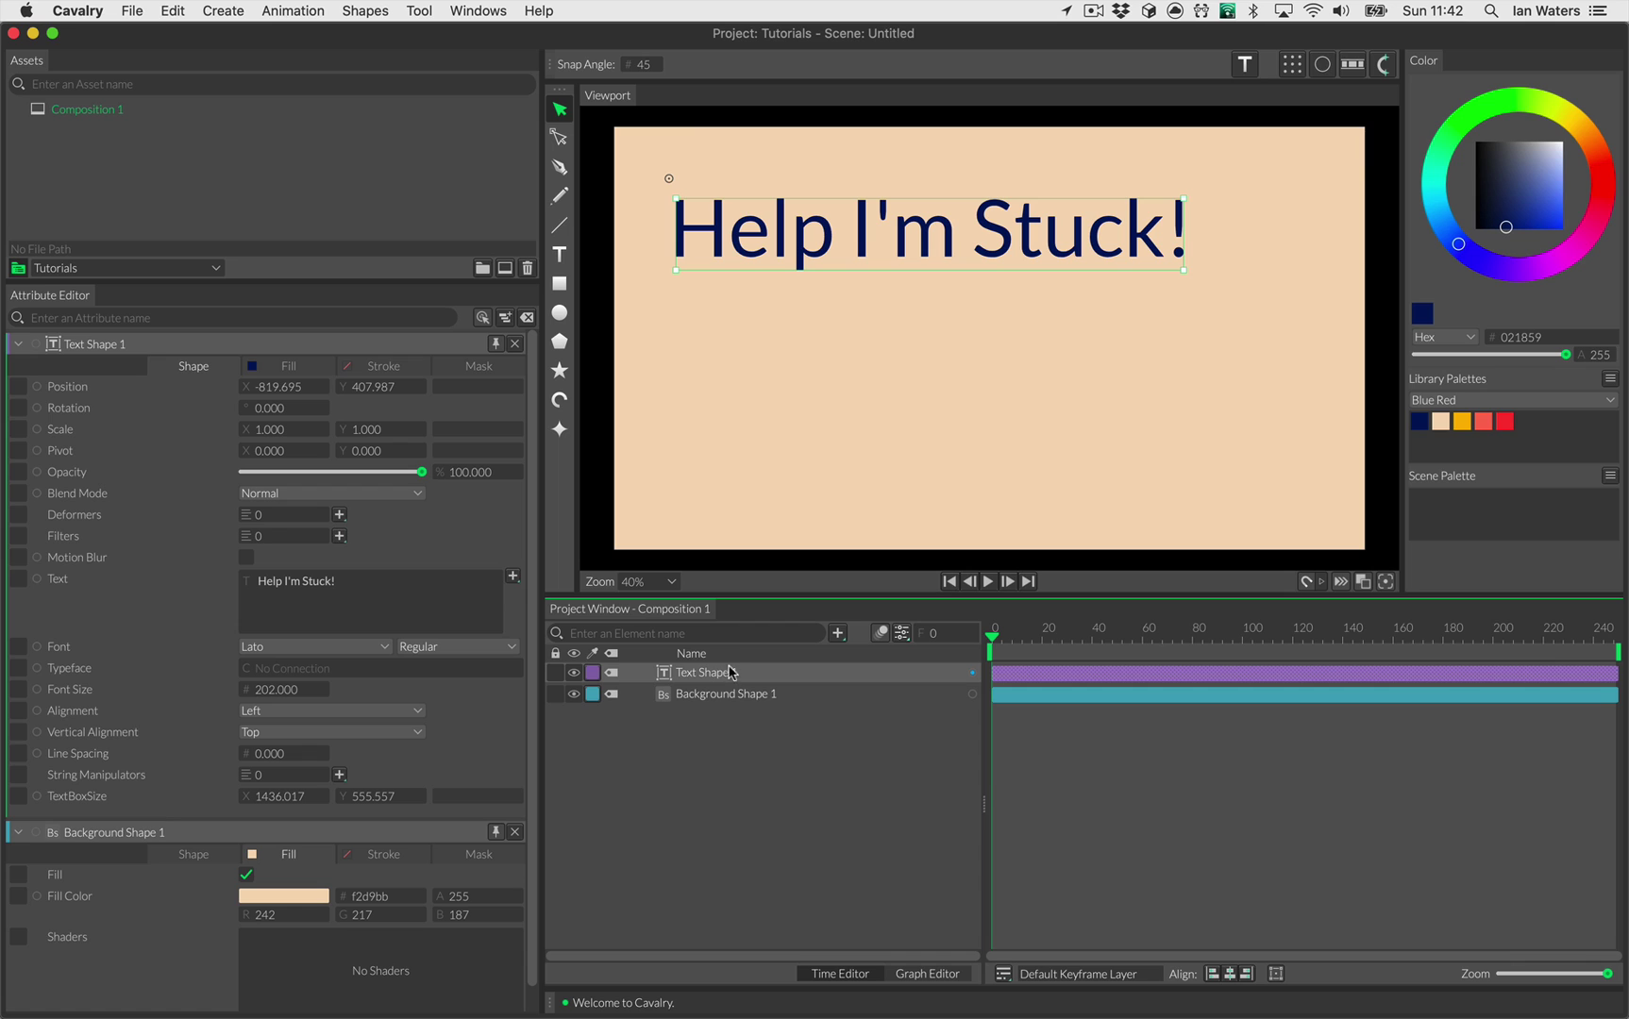
# Step: Add a Comp Constraint to the text with Width and Height 0 and offset 33, -11
pyautogui.click(293, 10)
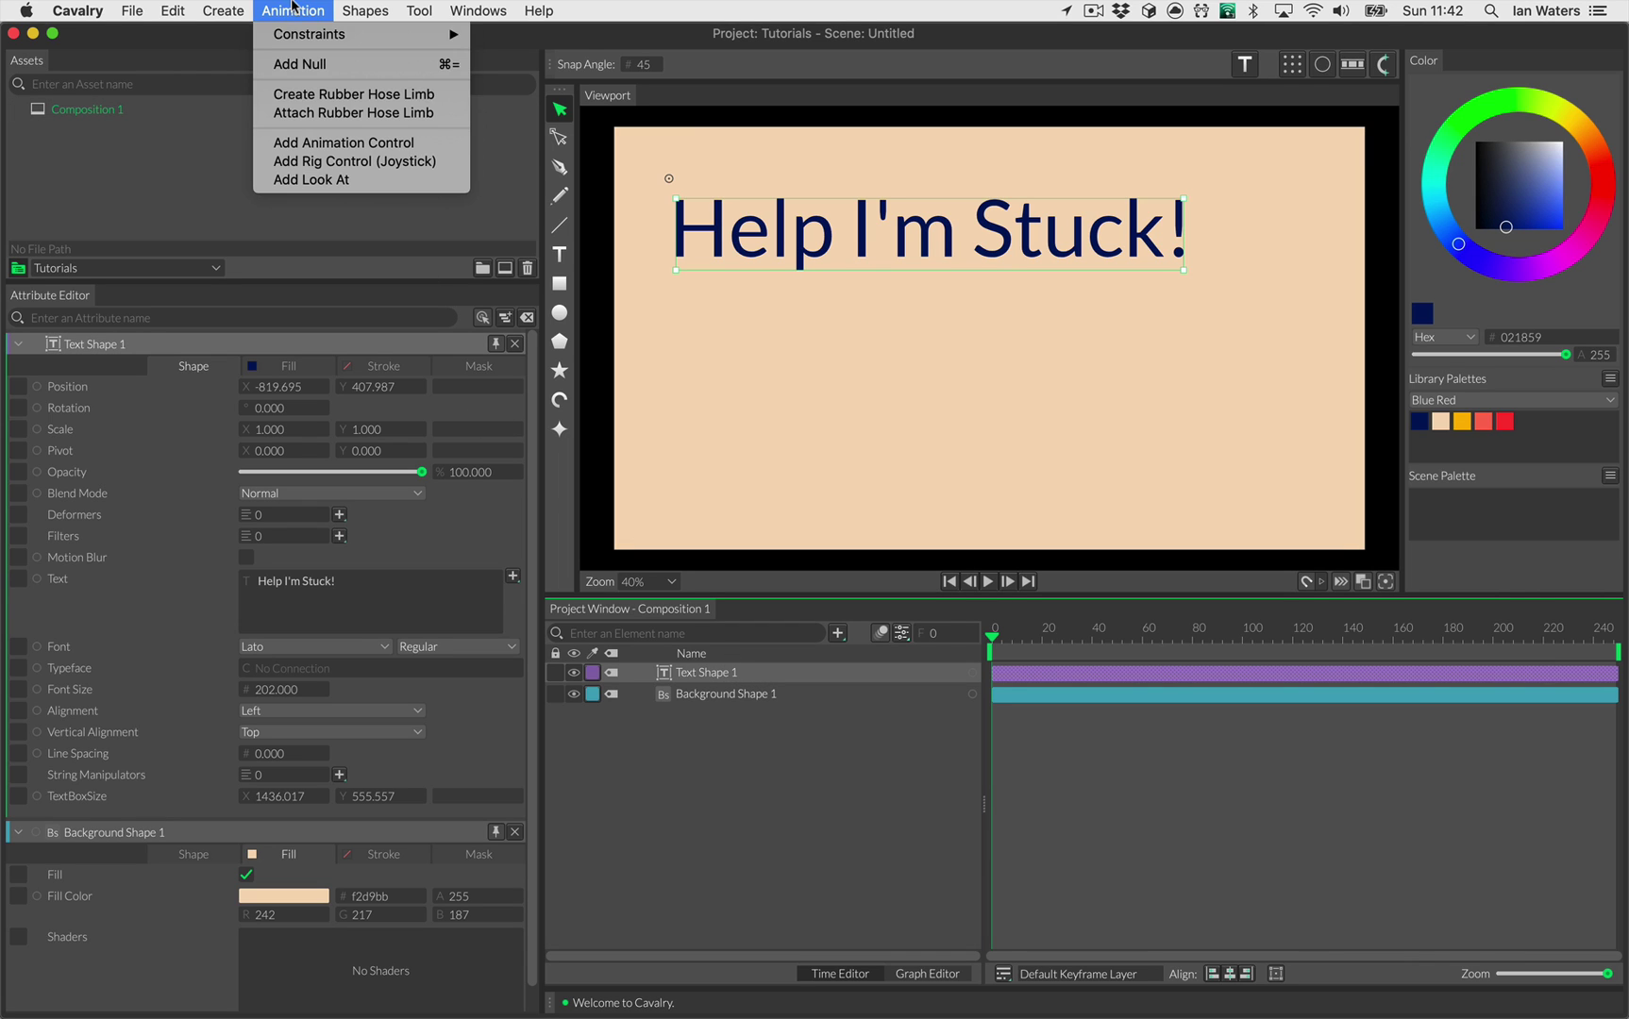
pyautogui.moveTo(300, 35)
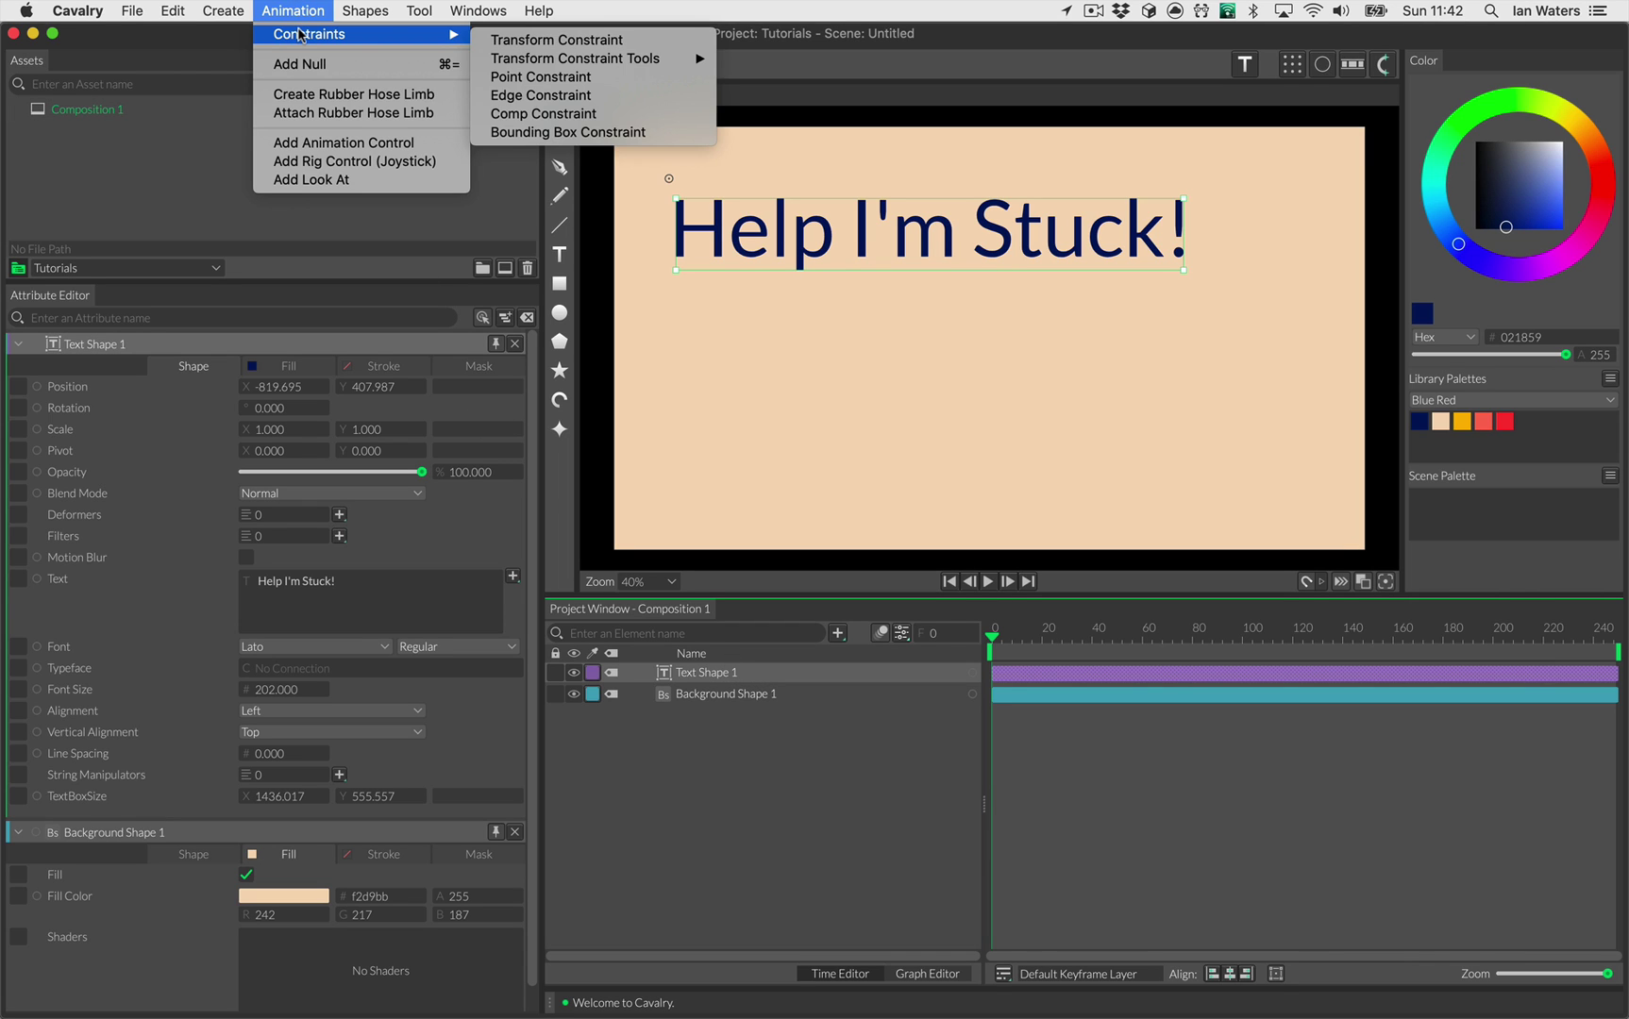
pyautogui.click(543, 113)
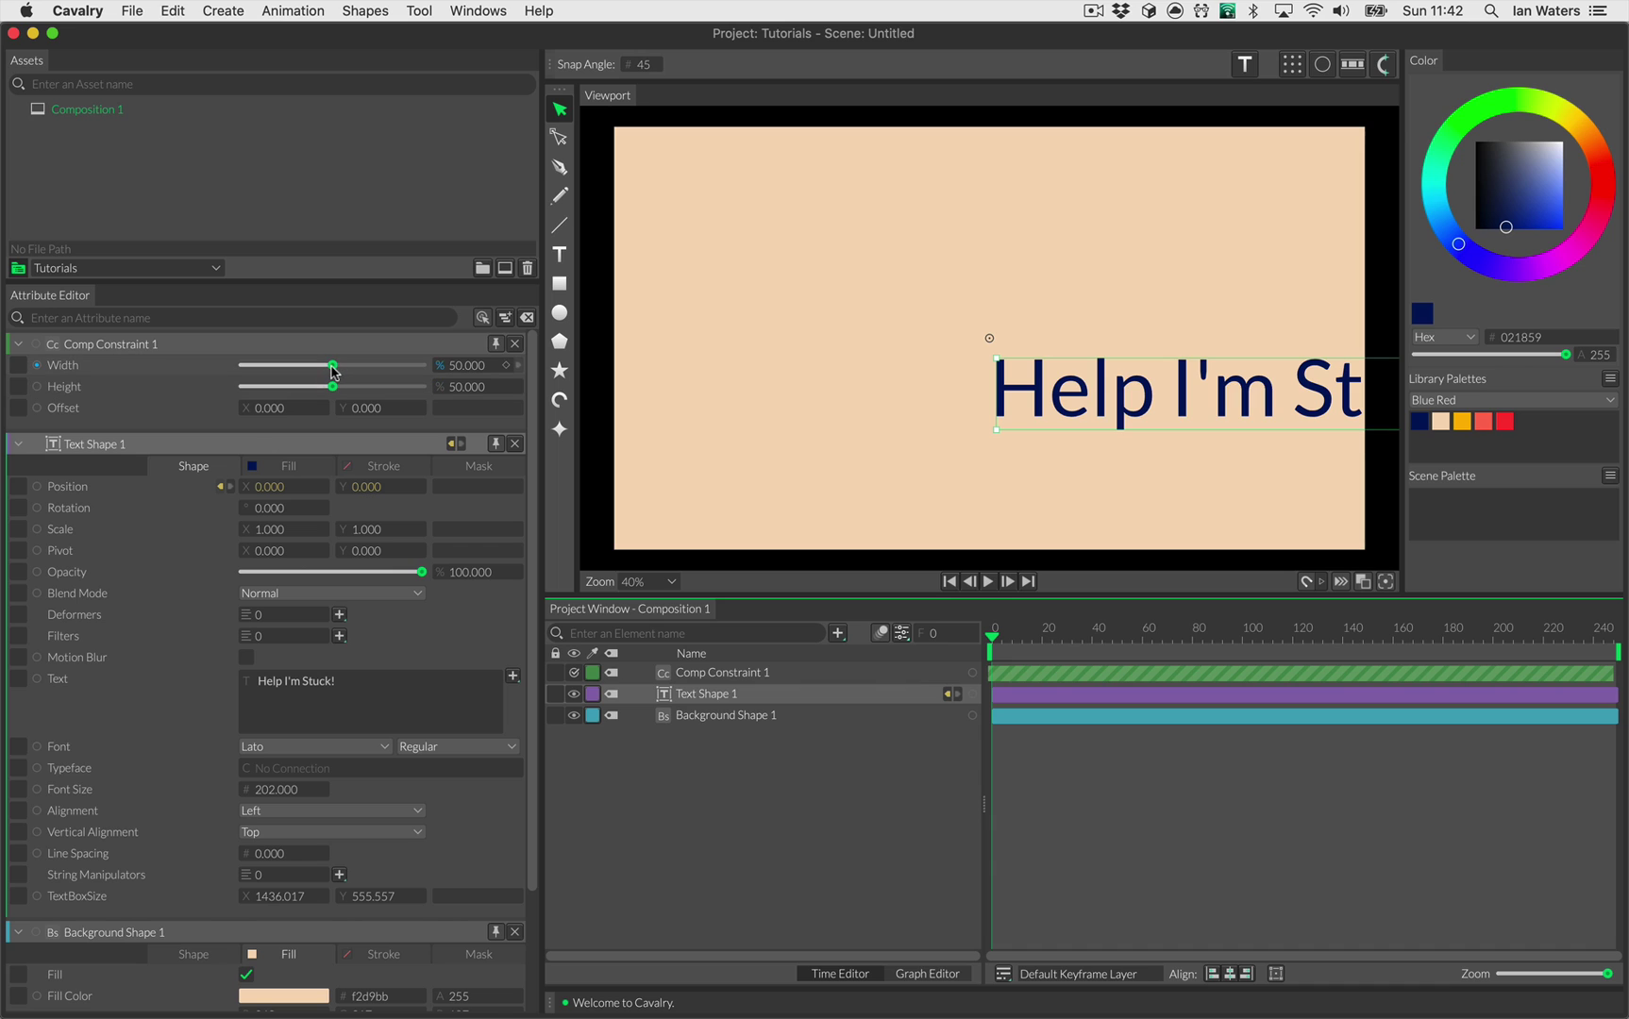
pyautogui.moveTo(333, 366); pyautogui.dragTo(149, 387)
pyautogui.moveTo(283, 413); pyautogui.dragTo(346, 413)
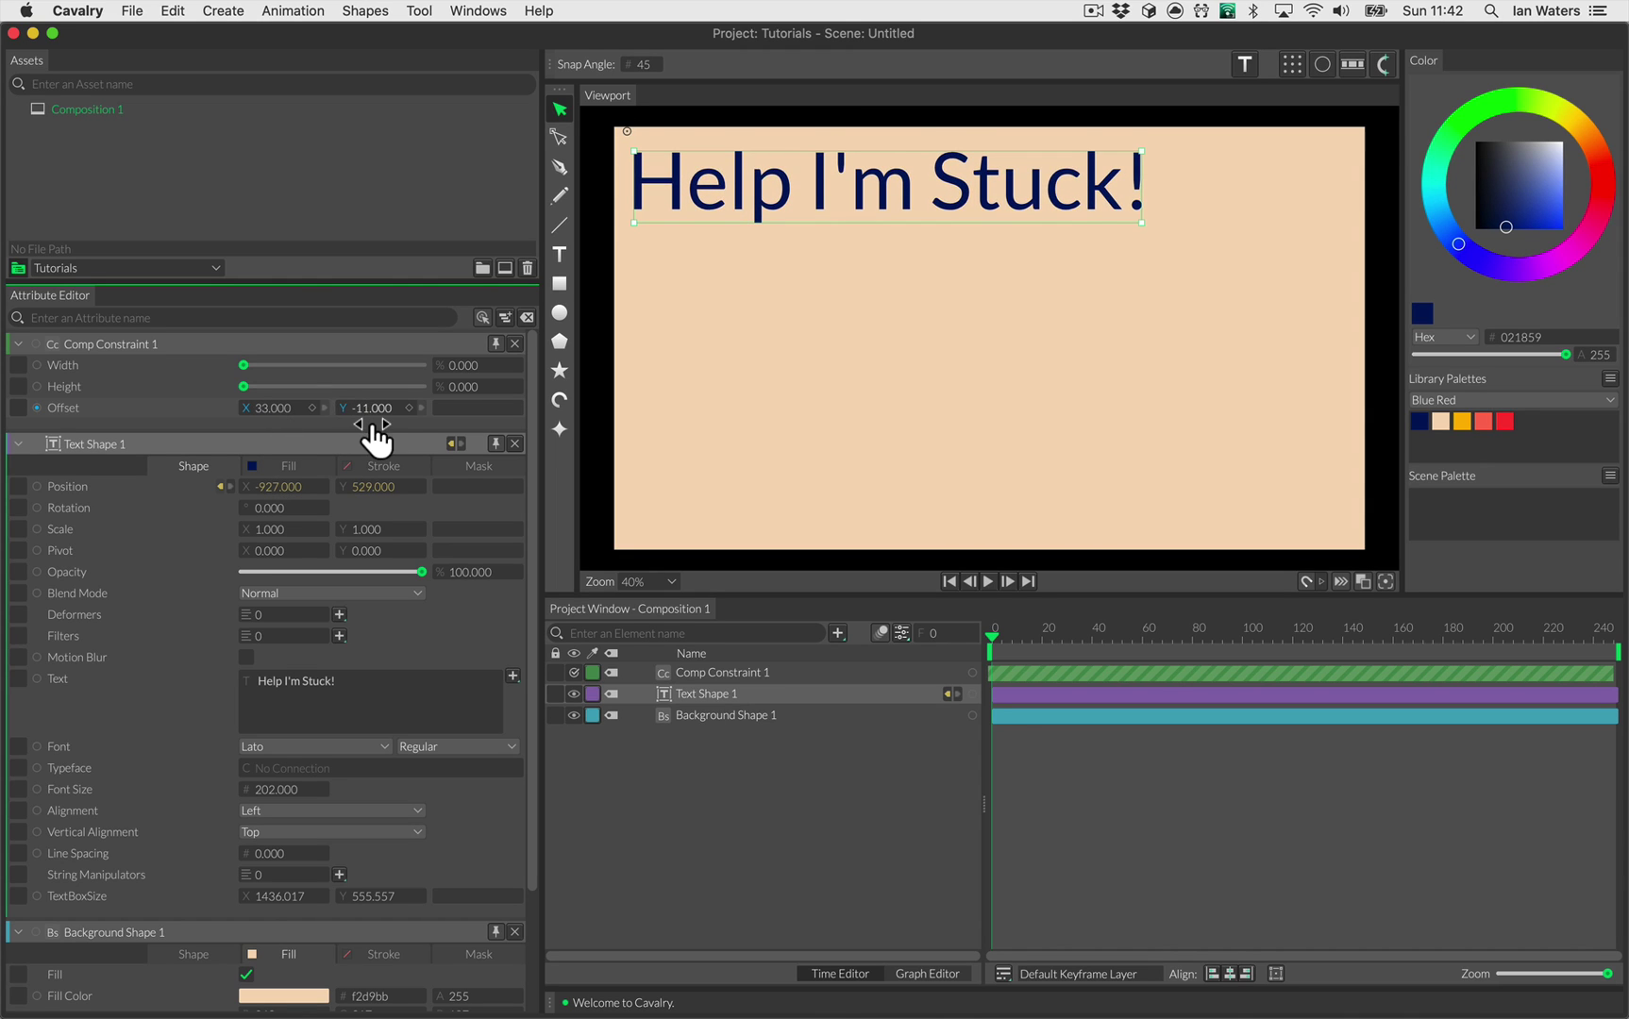
# Step: Test the pin by changing the composition height and width, undoing each change
pyautogui.click(880, 630)
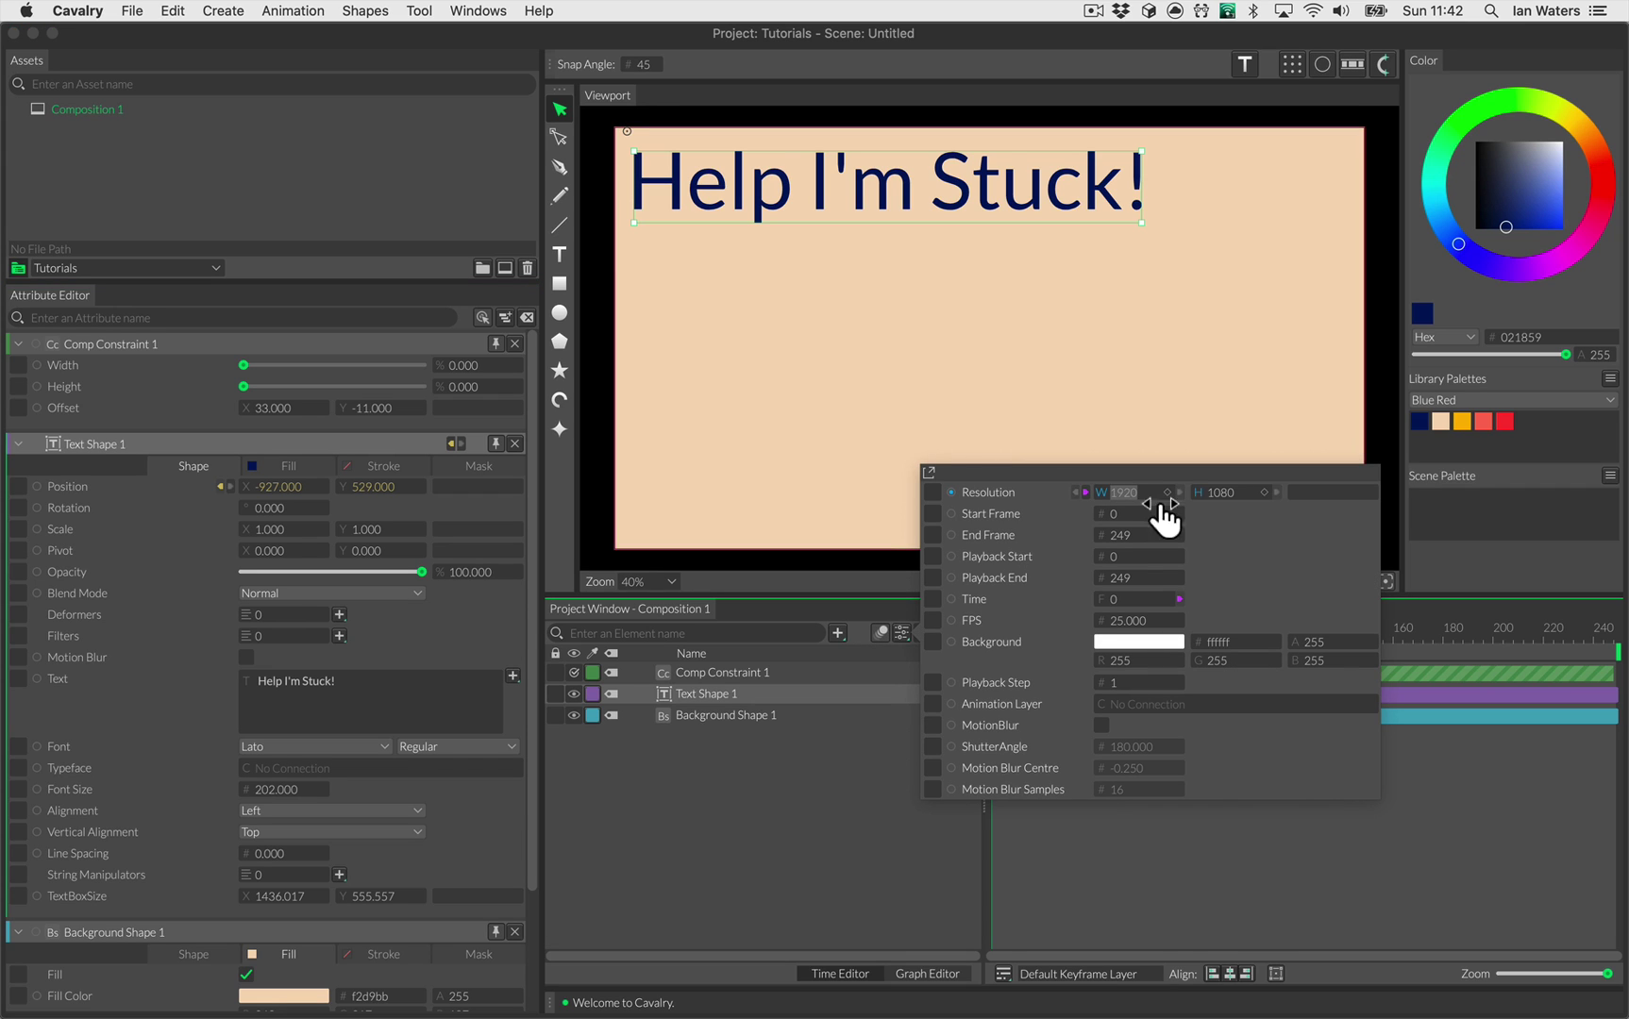
pyautogui.moveTo(1244, 492); pyautogui.dragTo(1051, 570)
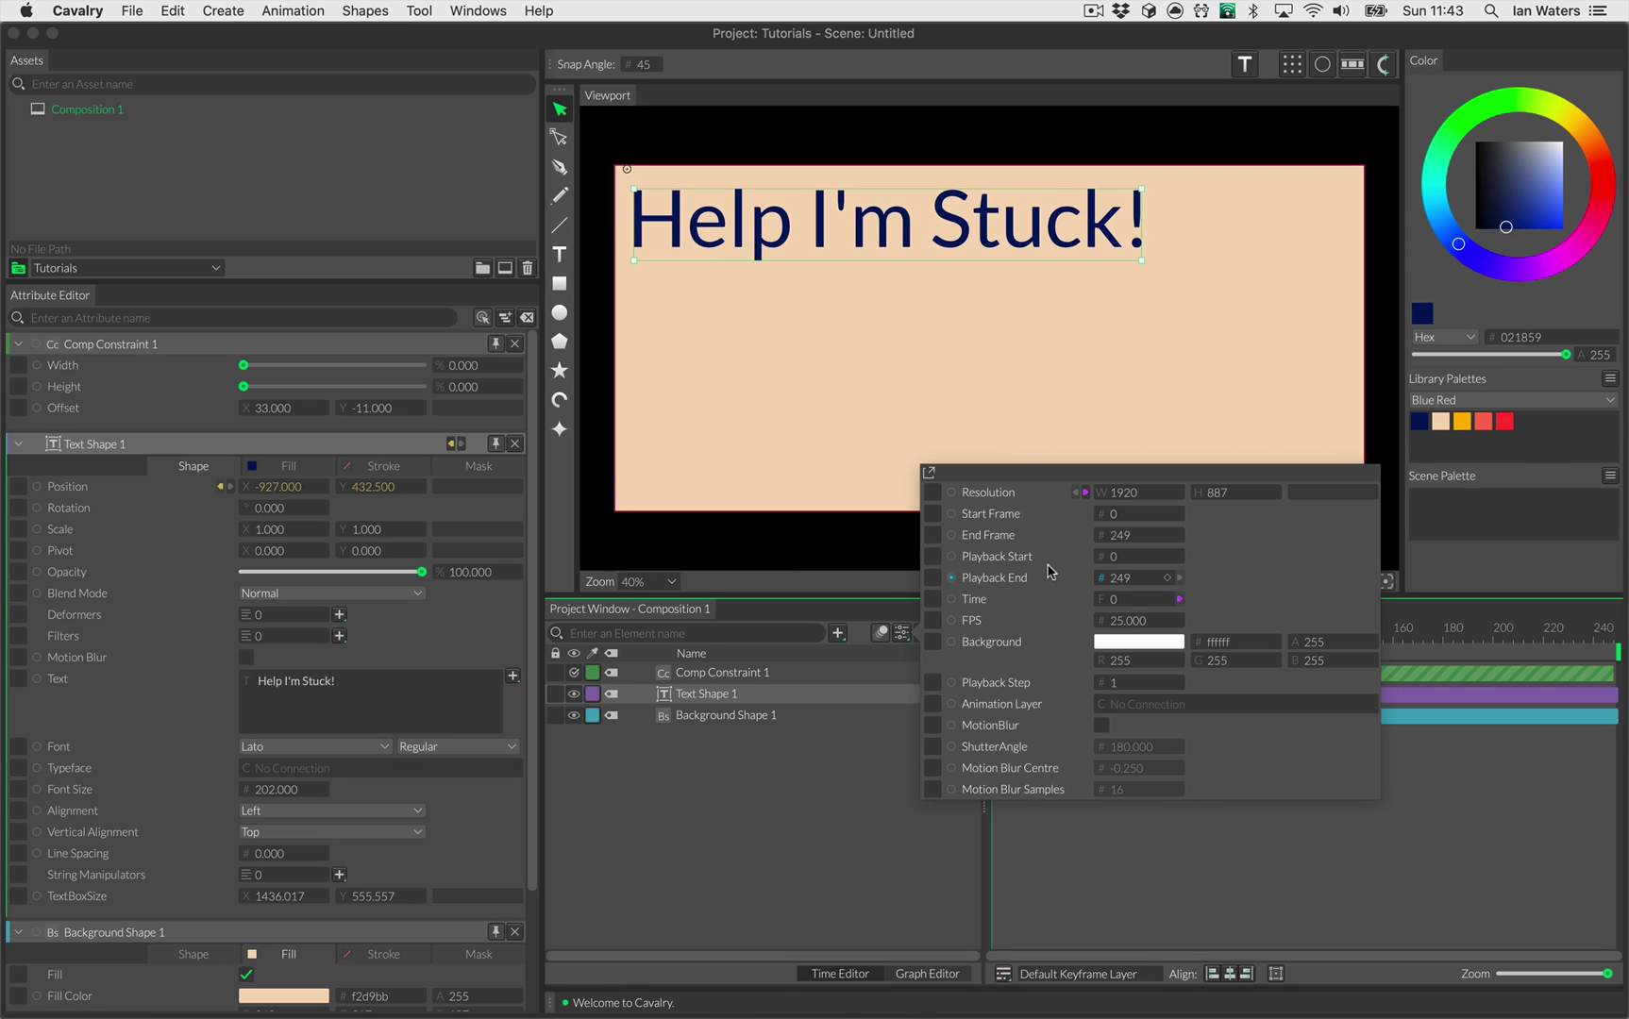
pyautogui.hotkey('ctrl', 'z')
pyautogui.moveTo(1140, 519); pyautogui.dragTo(1037, 527)
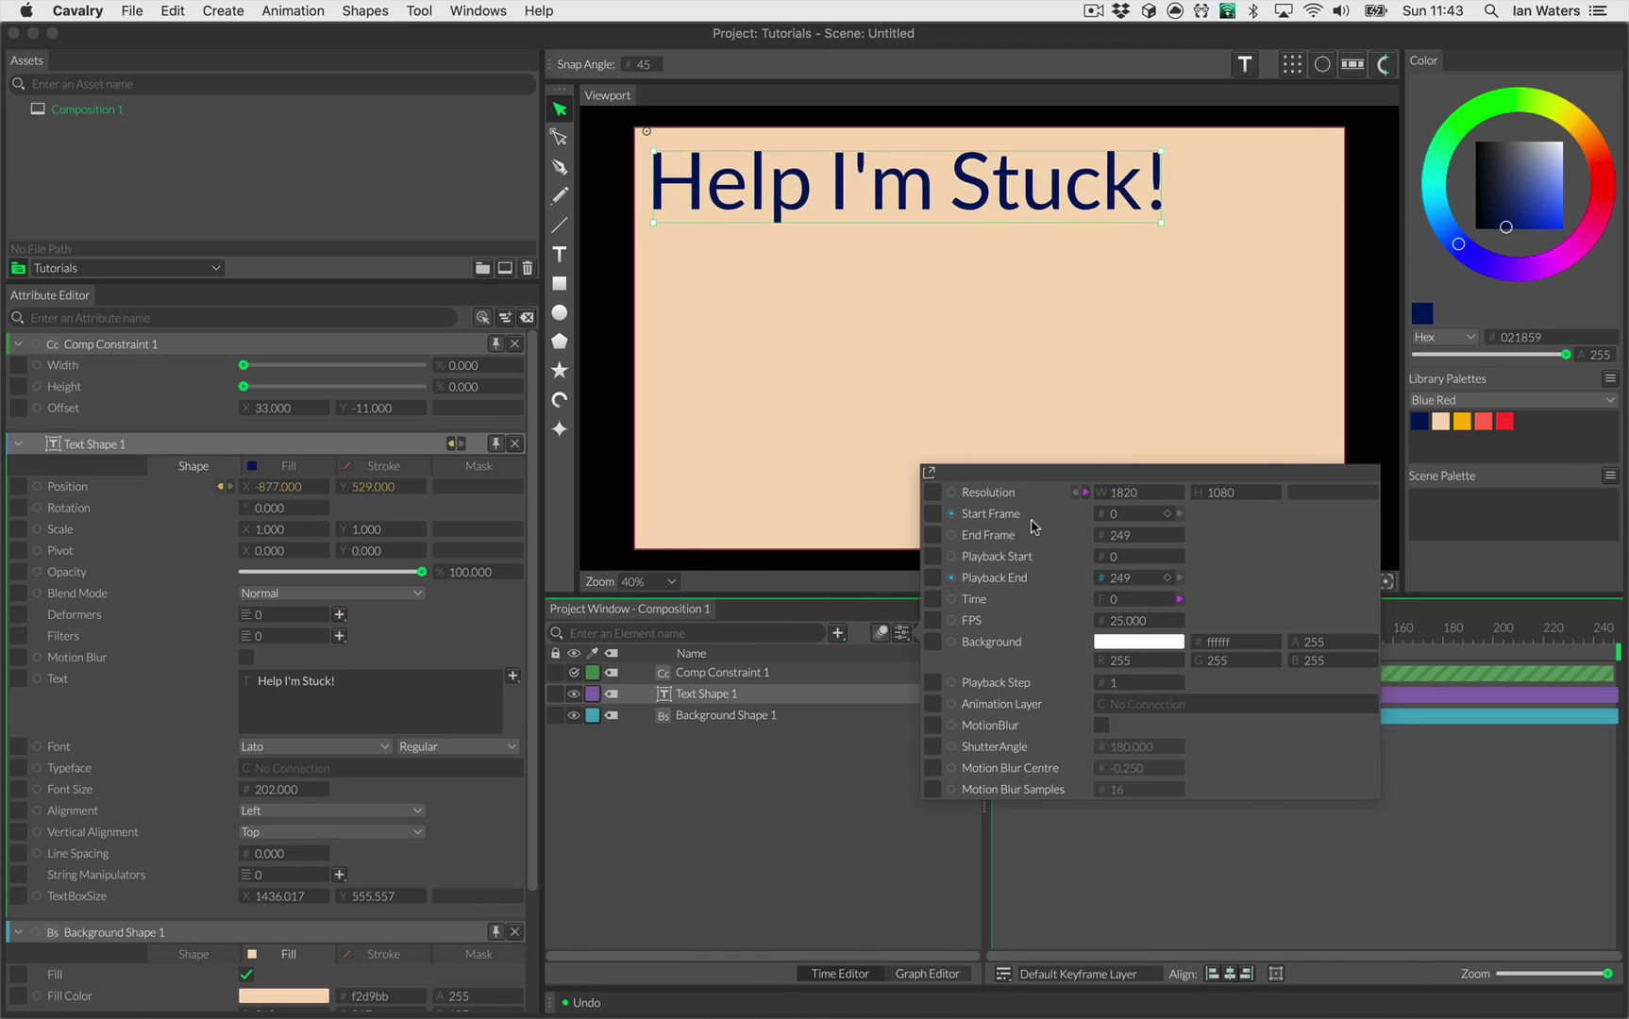
pyautogui.hotkey('ctrl', 'z')
# Step: Add a rectangle at the canvas centre and colour it navy
pyautogui.click(828, 865)
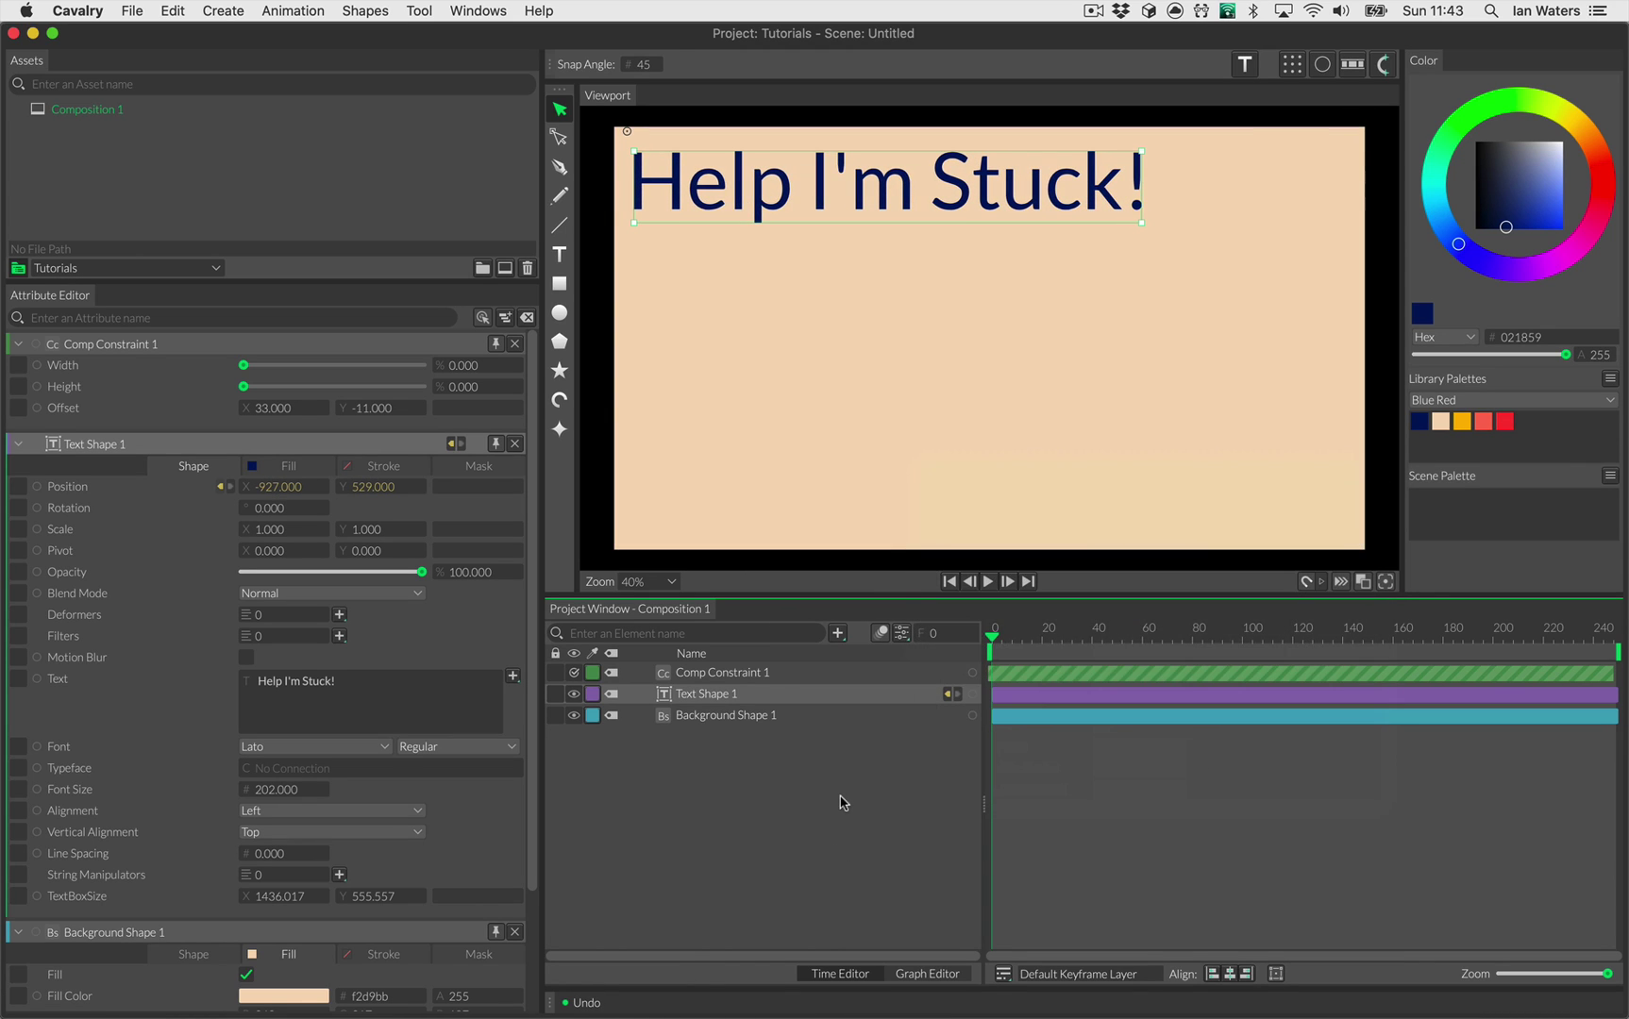
pyautogui.click(561, 285)
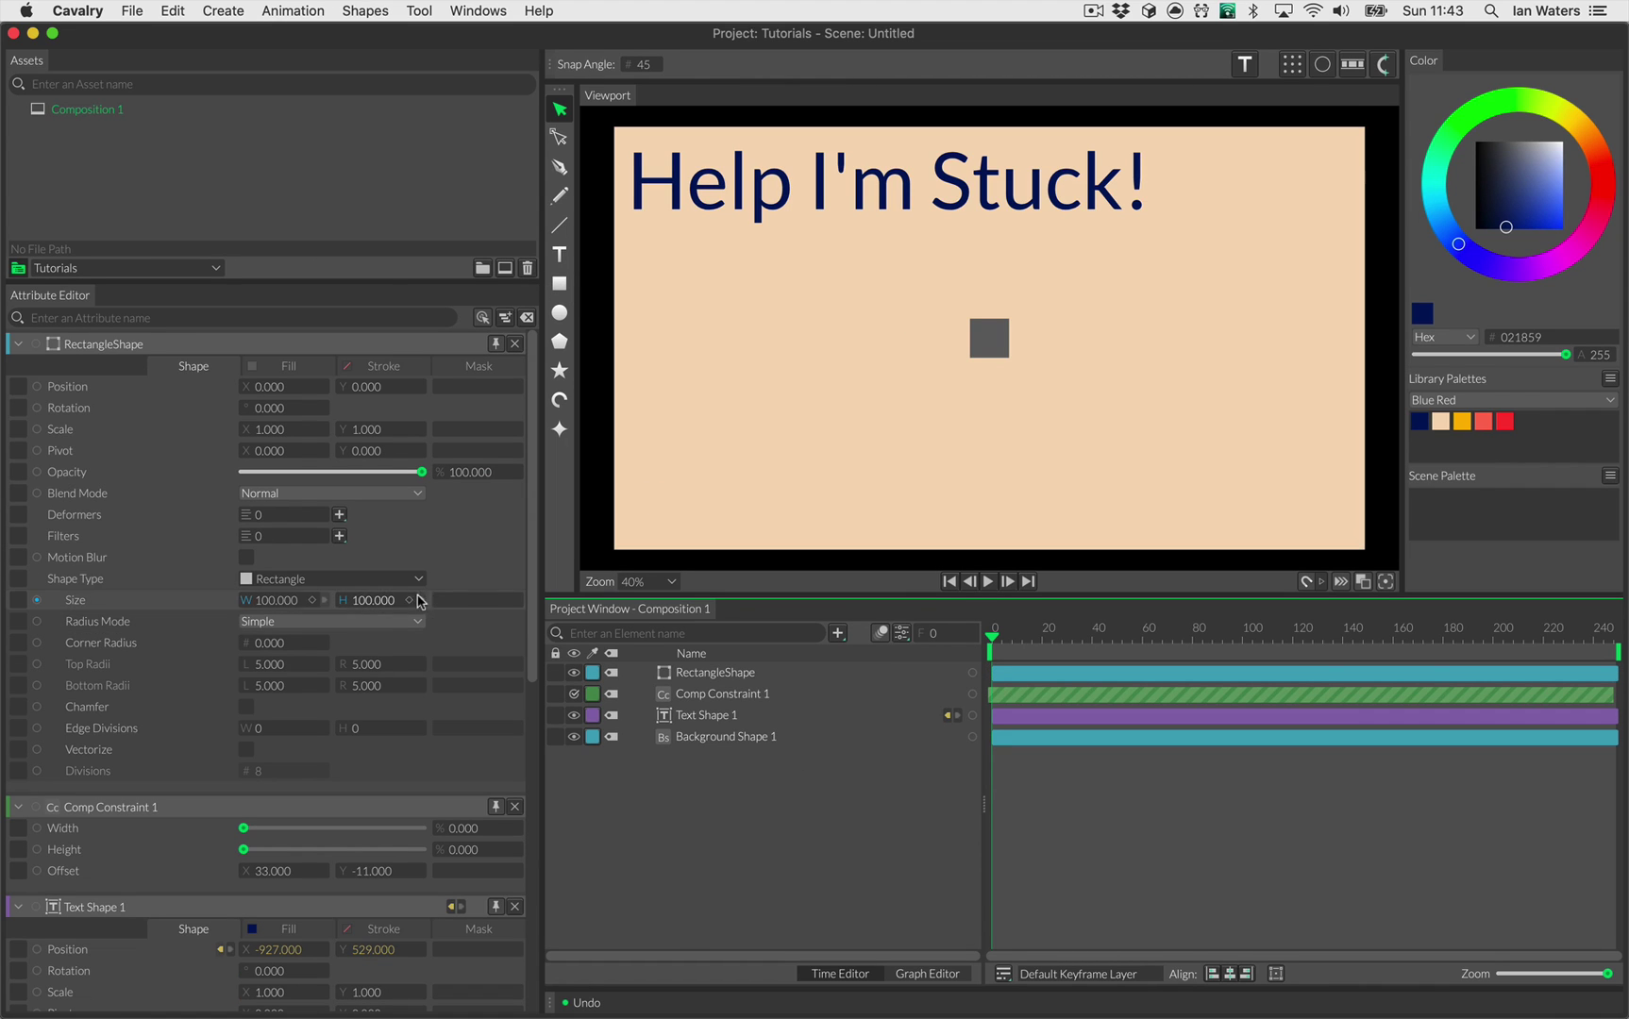
pyautogui.click(288, 366)
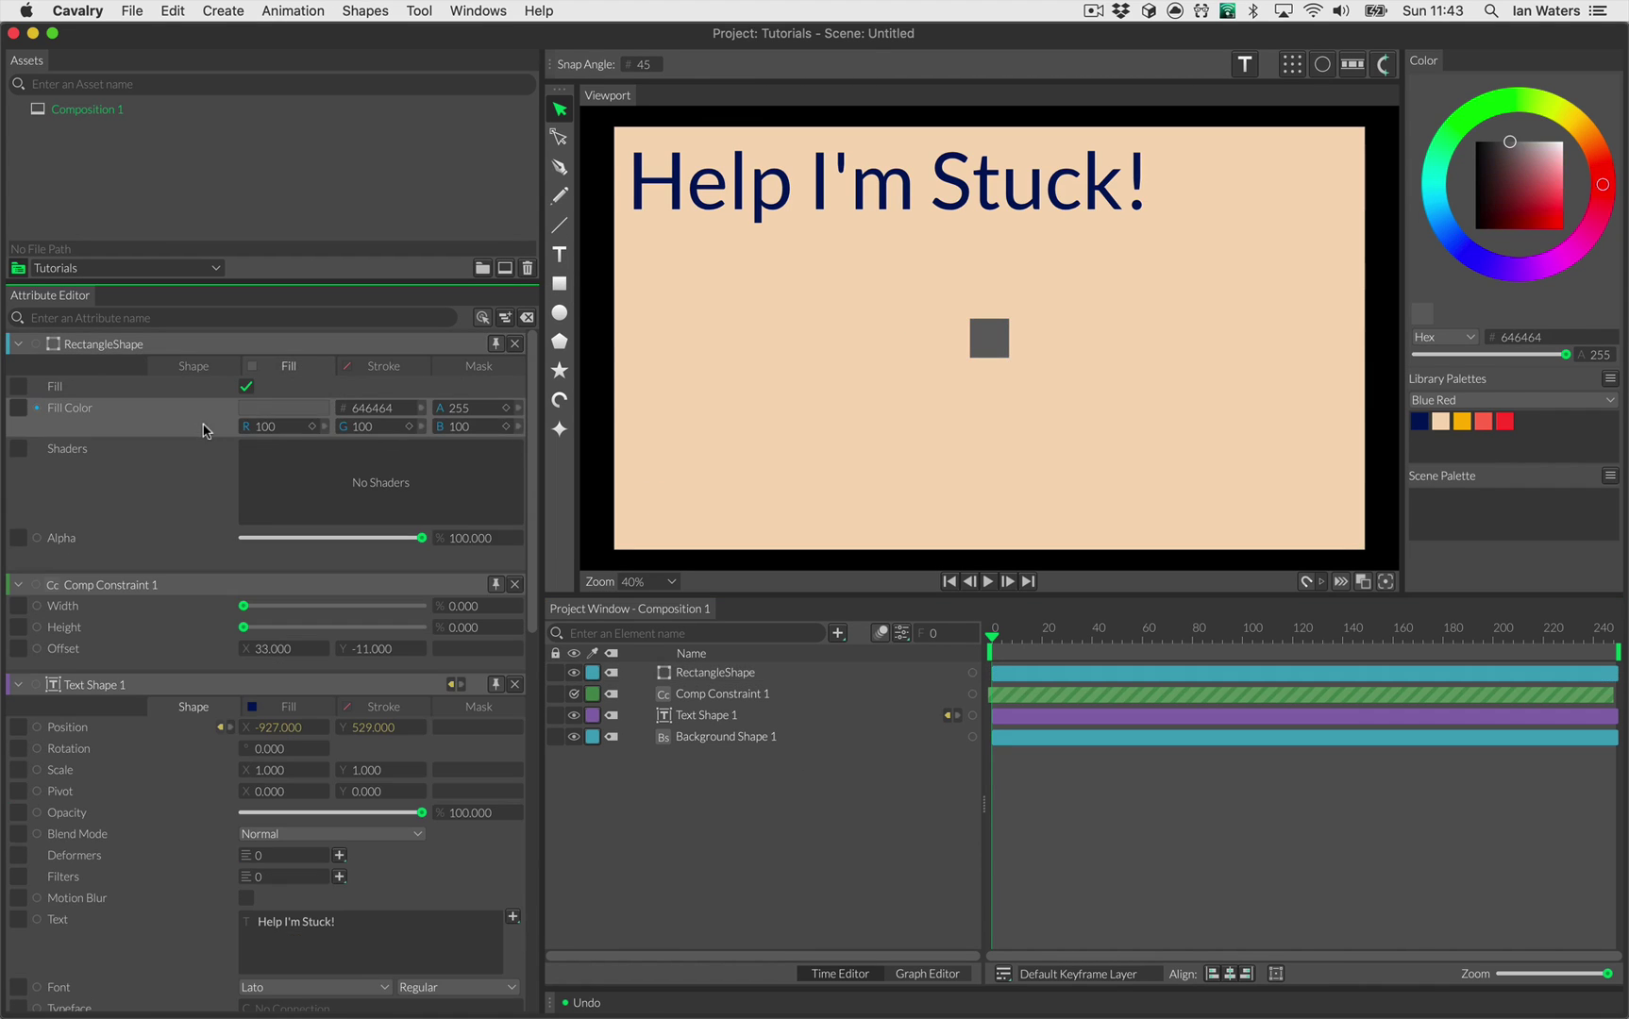
pyautogui.click(1420, 422)
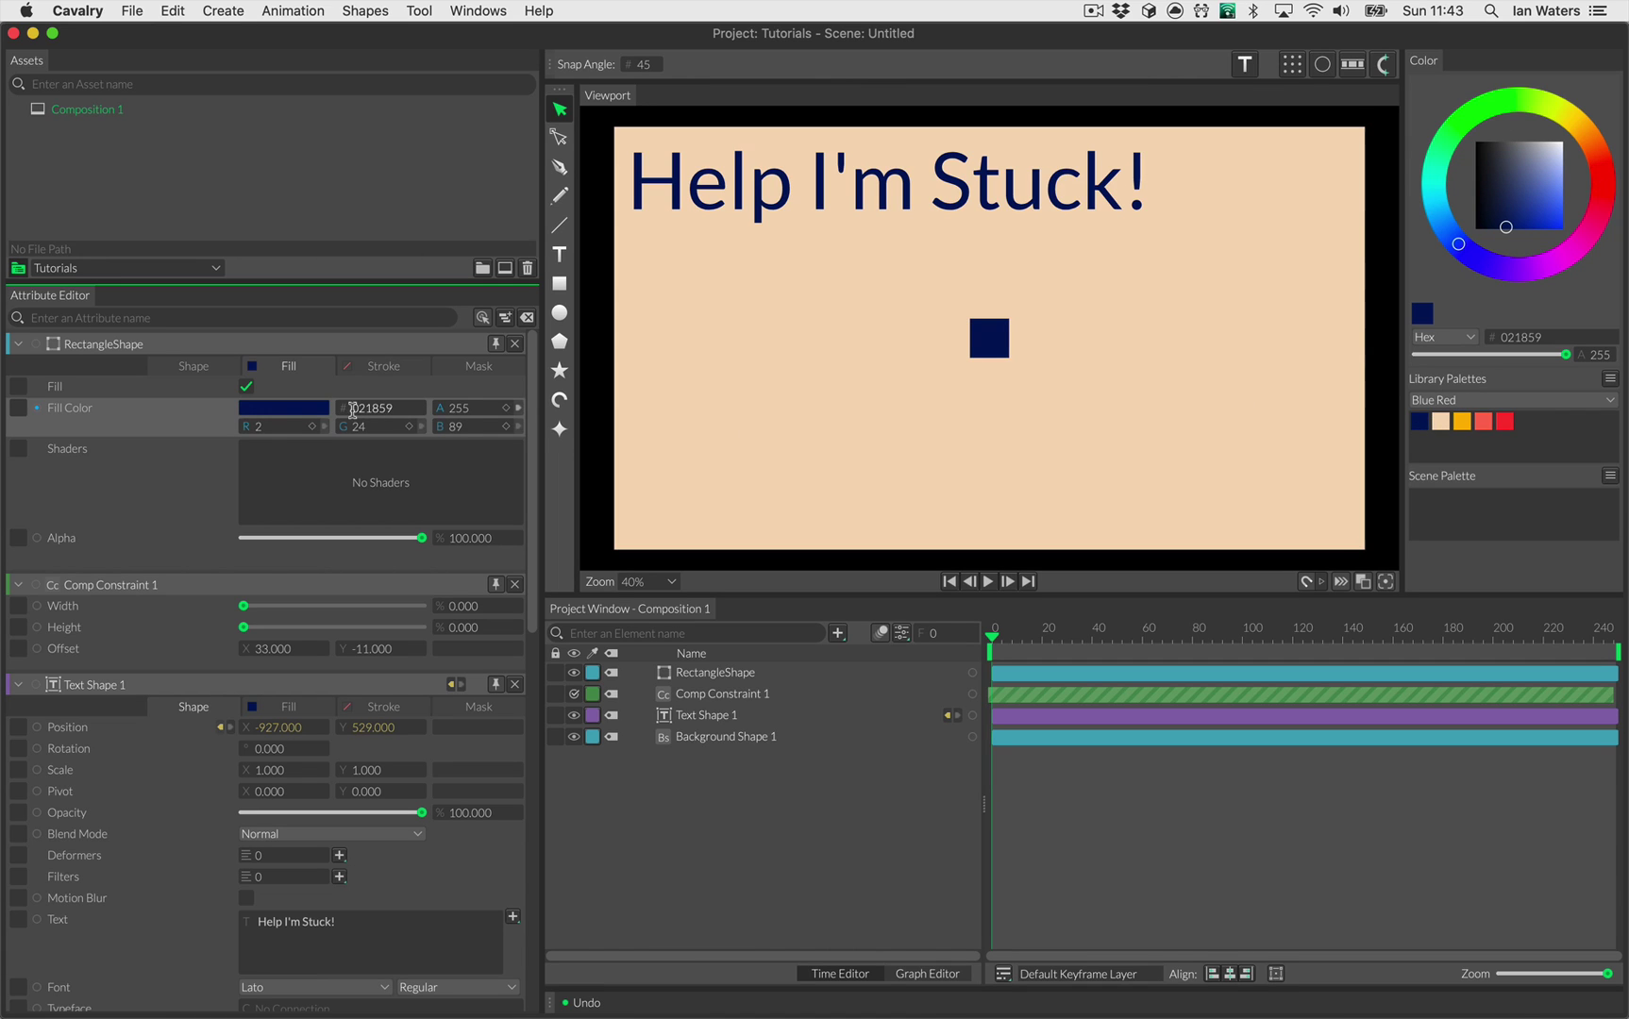
# Step: Use Complex radius mode with top-left radius 120 and resize the rectangle to 248 × 248
pyautogui.click(204, 369)
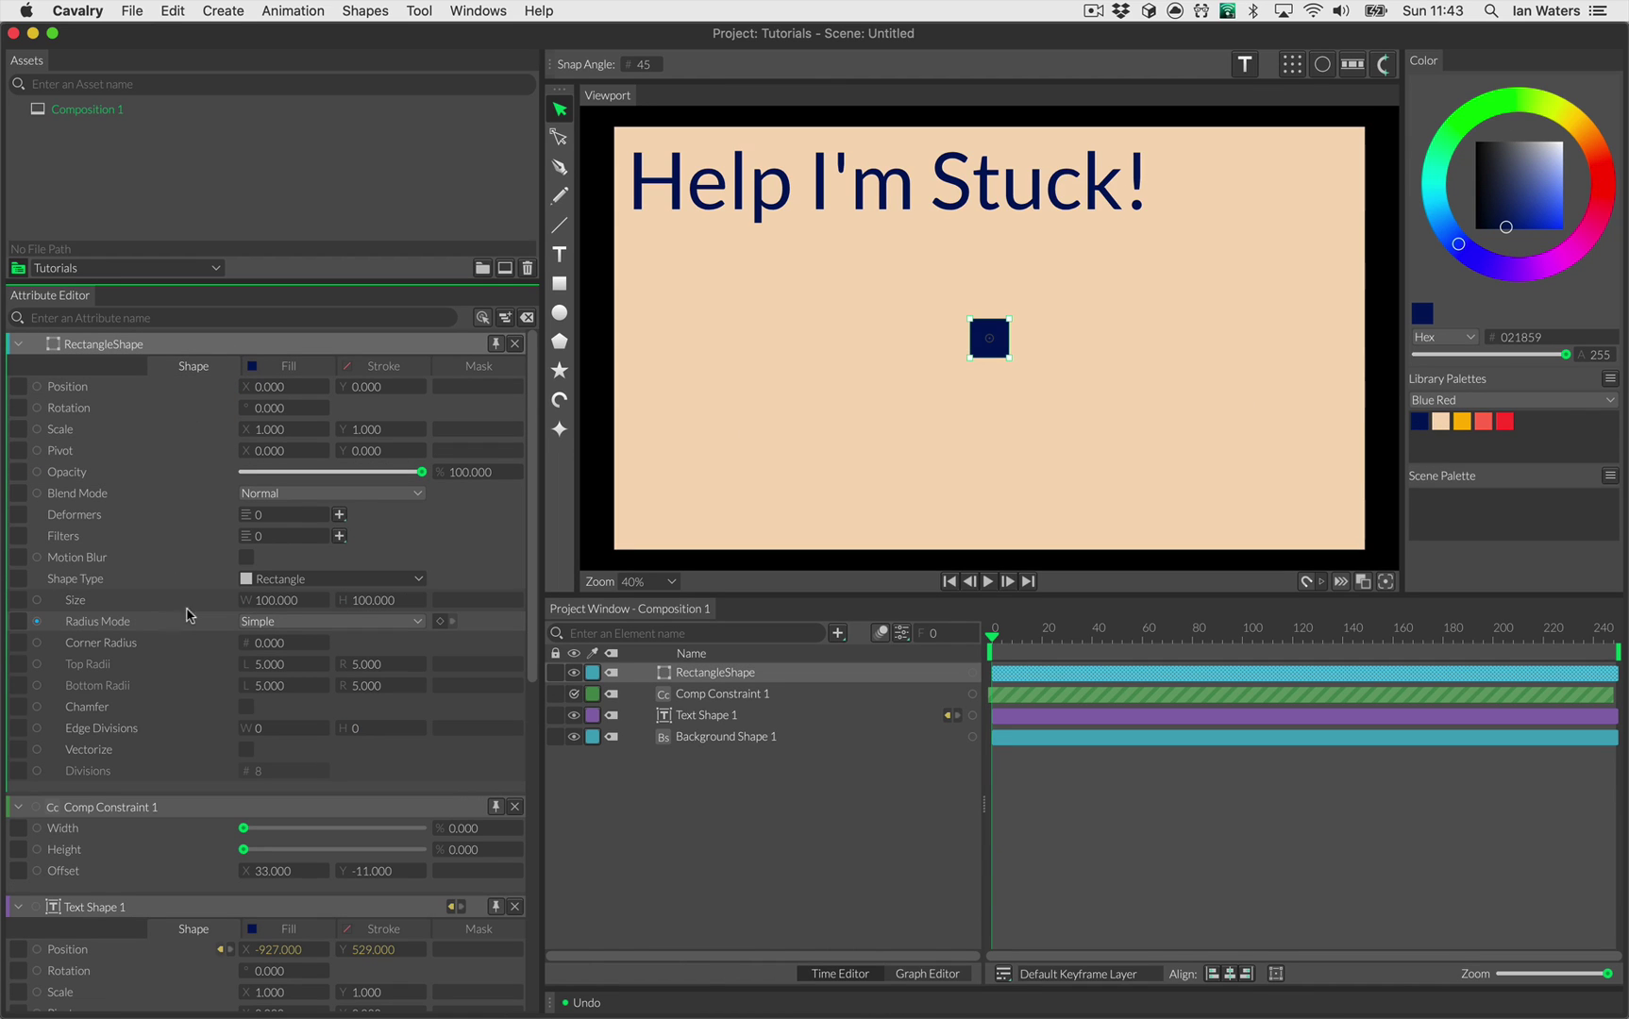
pyautogui.click(283, 620)
pyautogui.click(280, 645)
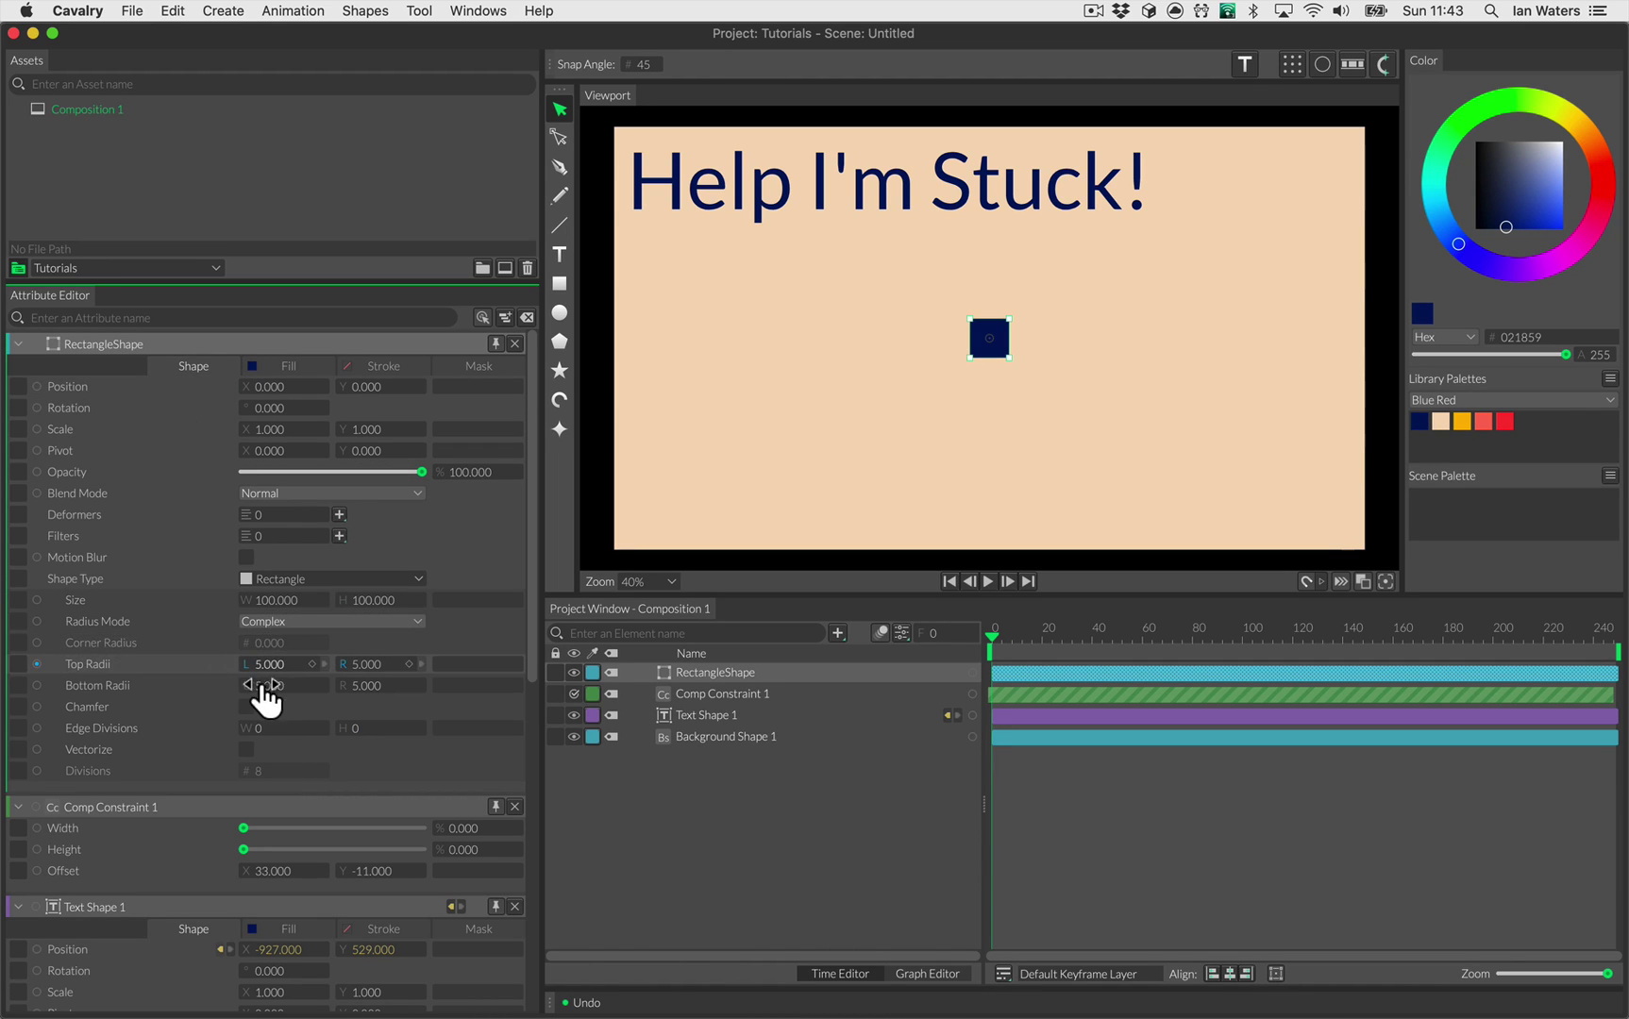
pyautogui.moveTo(271, 681); pyautogui.dragTo(323, 680)
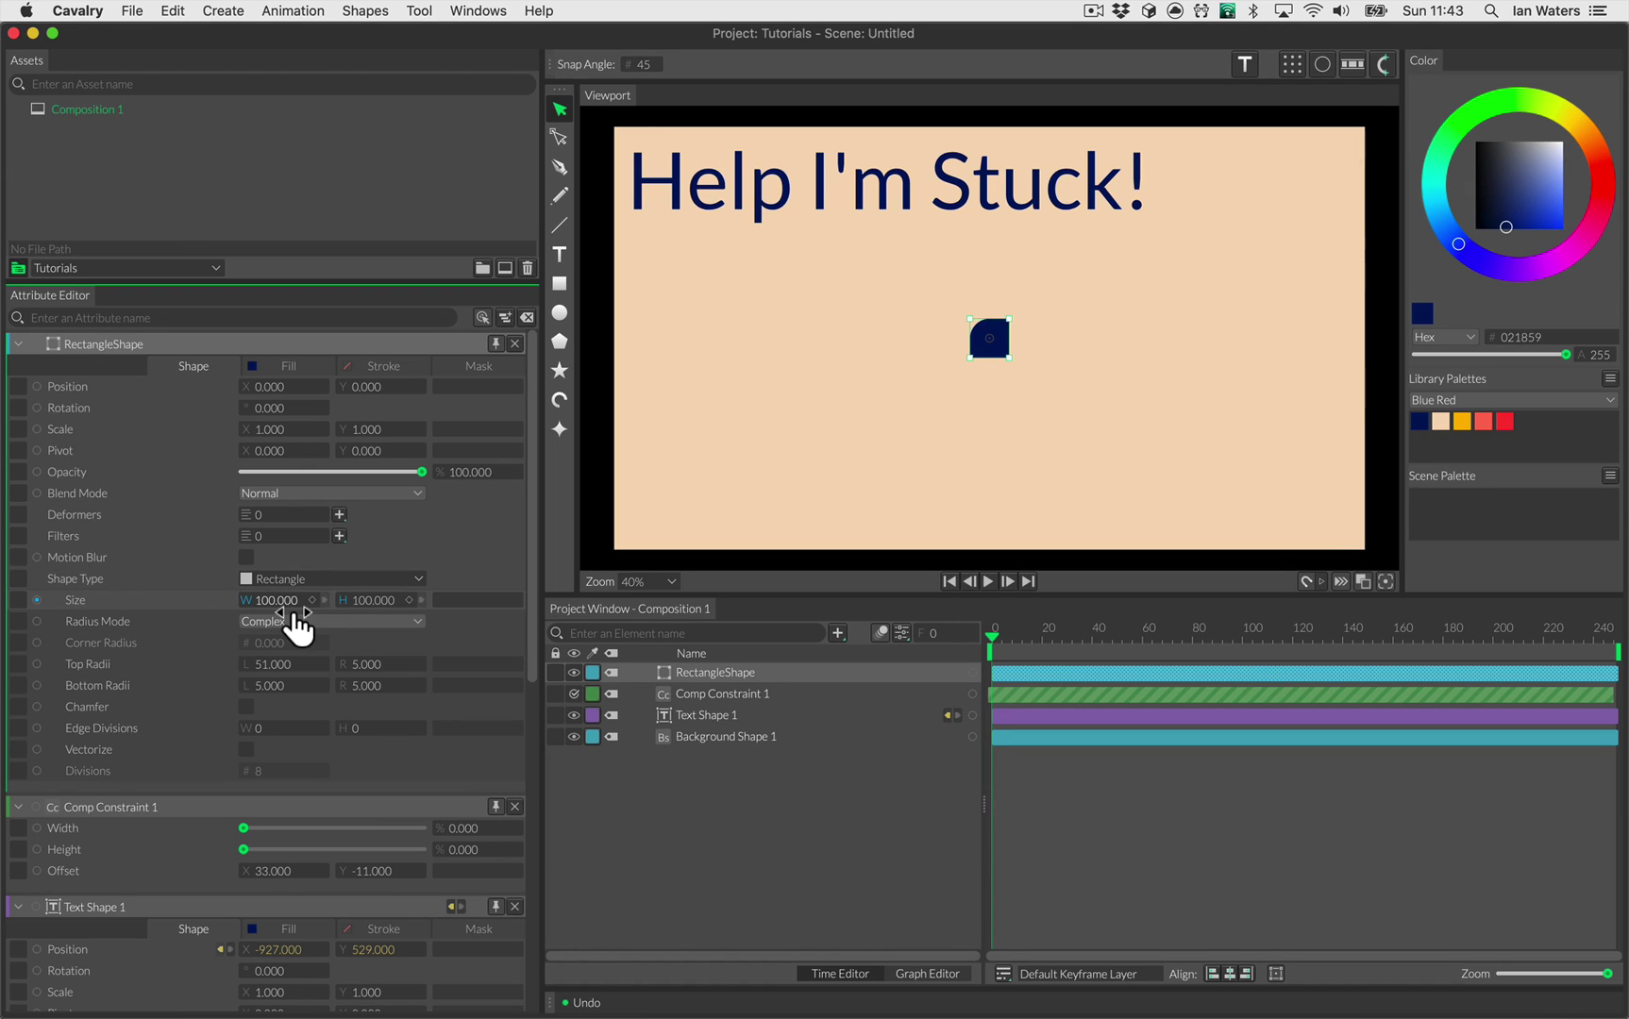
pyautogui.moveTo(298, 610); pyautogui.dragTo(443, 629)
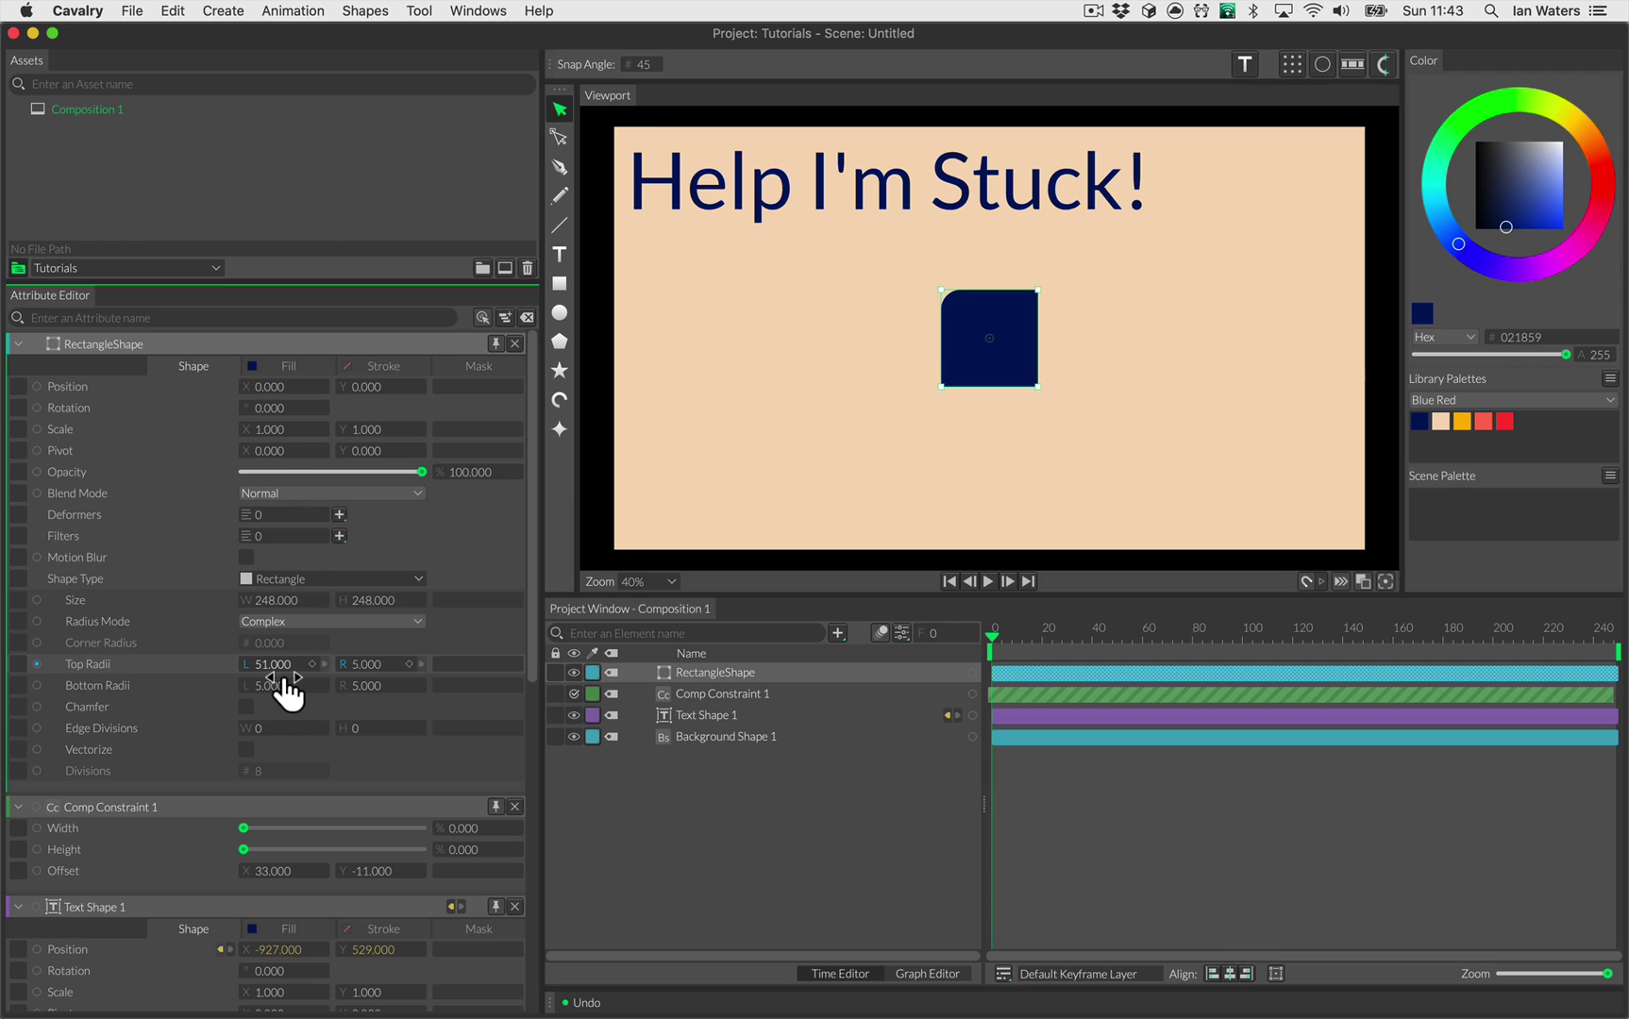
pyautogui.moveTo(283, 681); pyautogui.dragTo(363, 692)
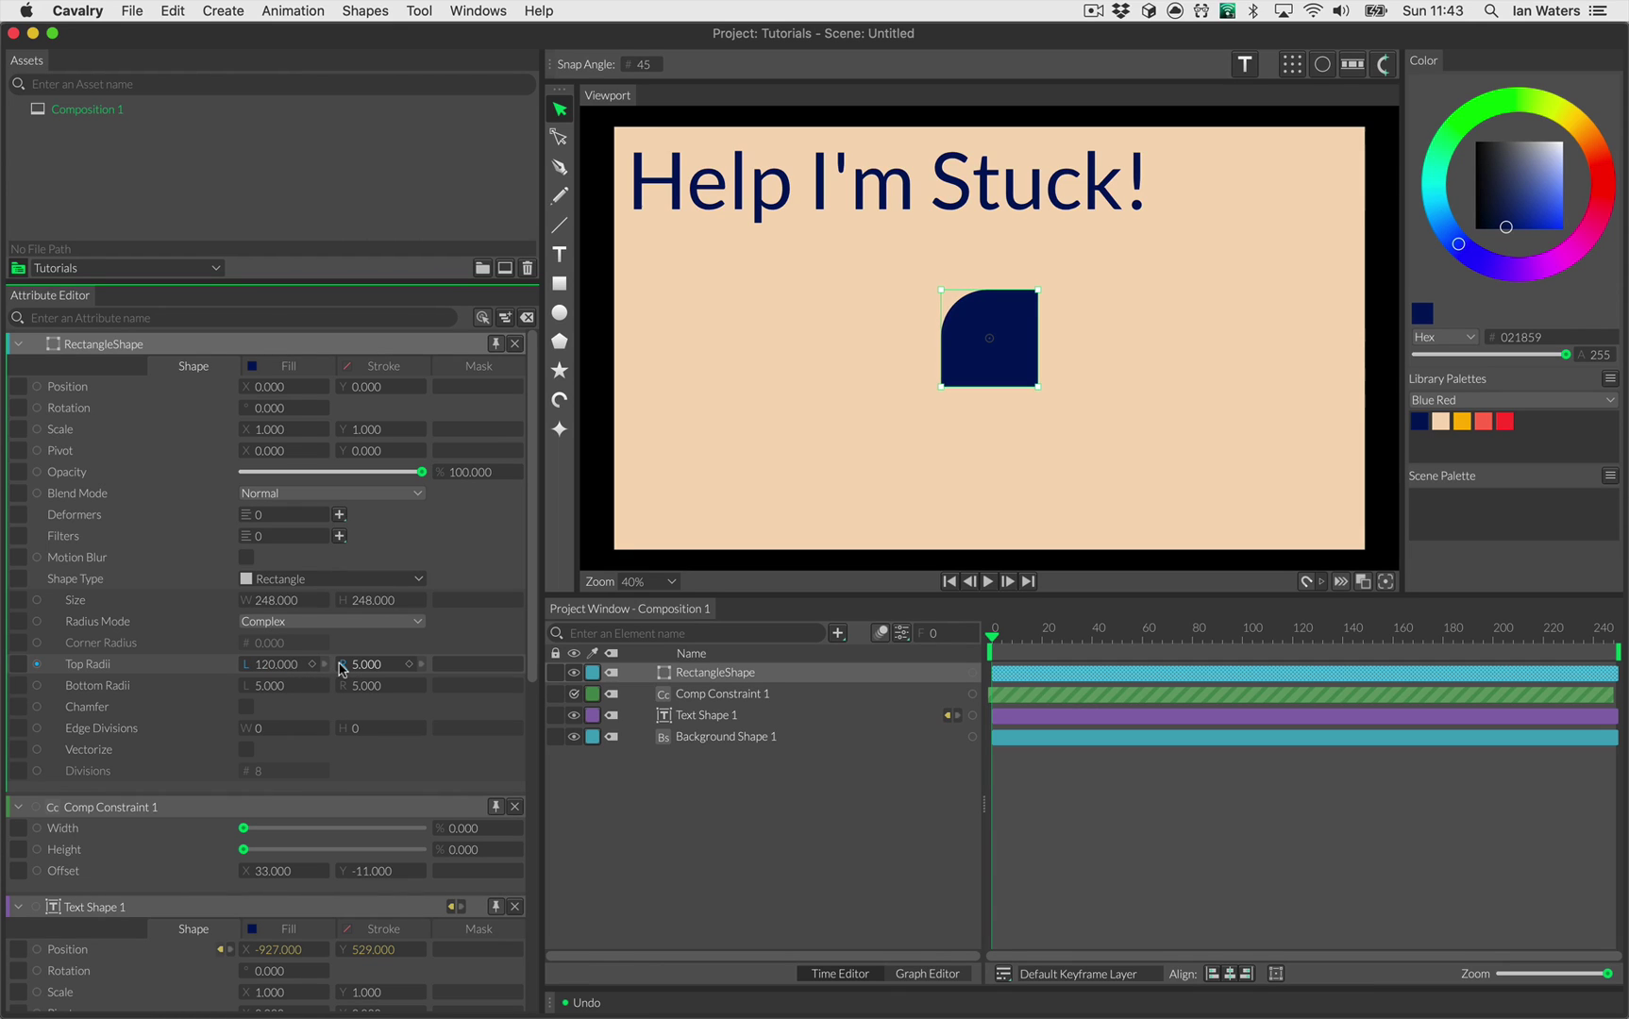
pyautogui.click(192, 668)
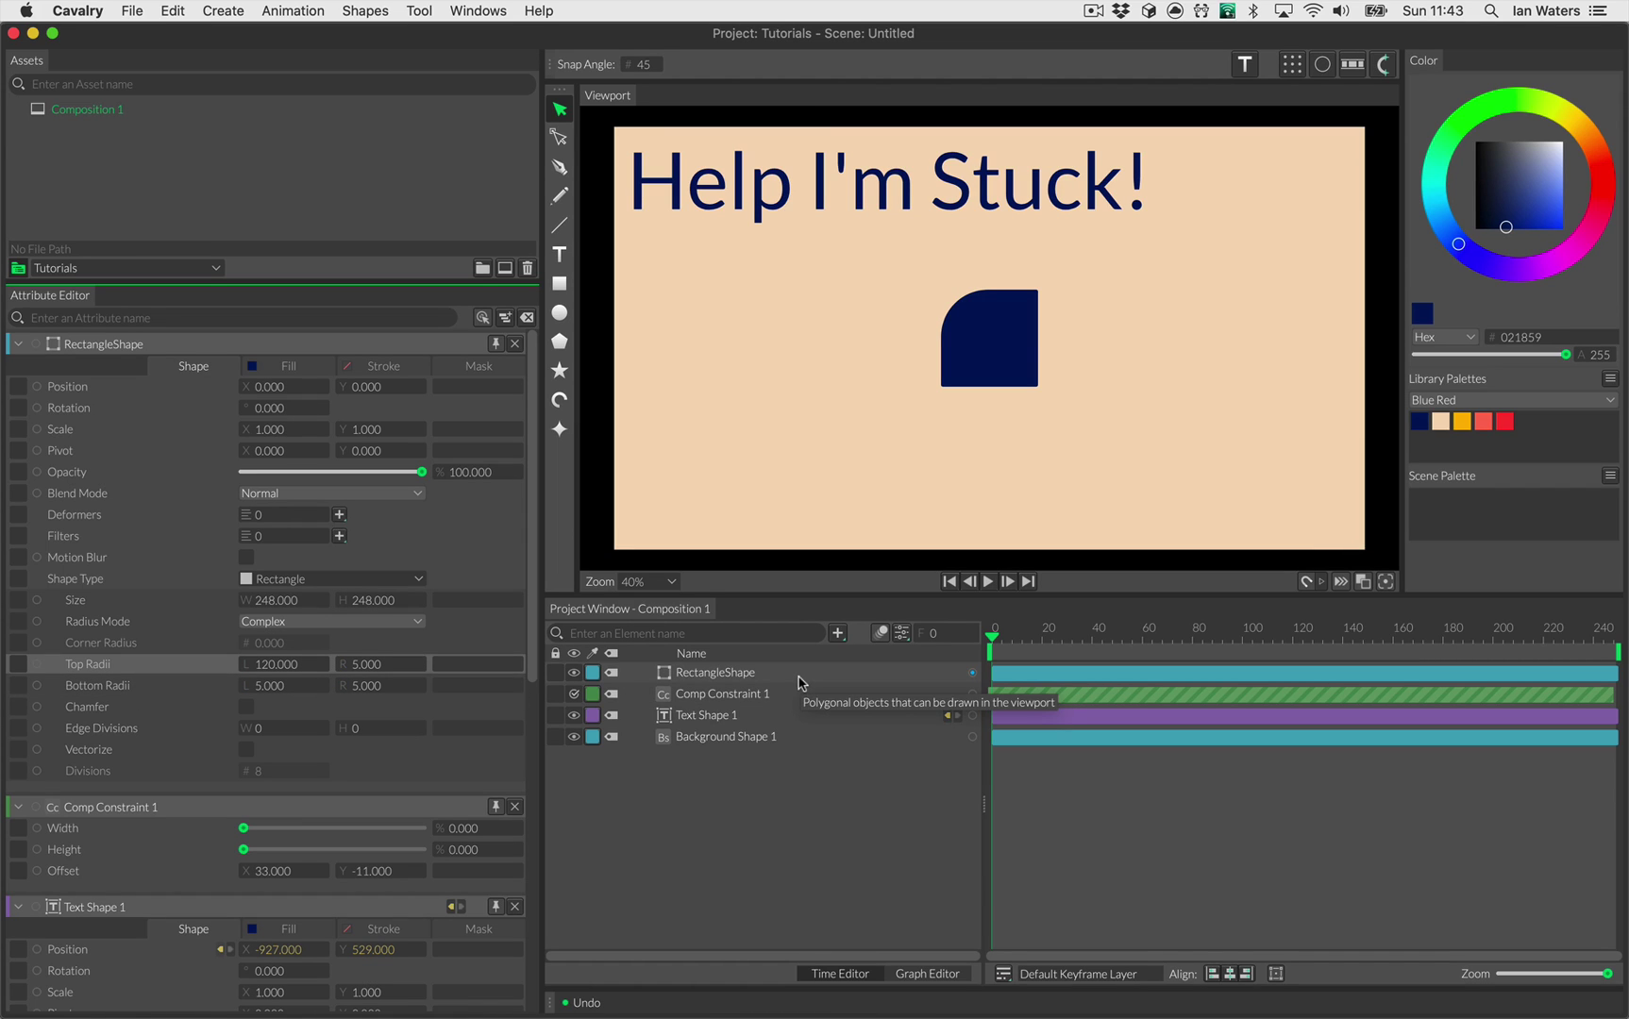
# Step: Add a new Comp Constraint 2 element via the Project Window search
pyautogui.click(830, 769)
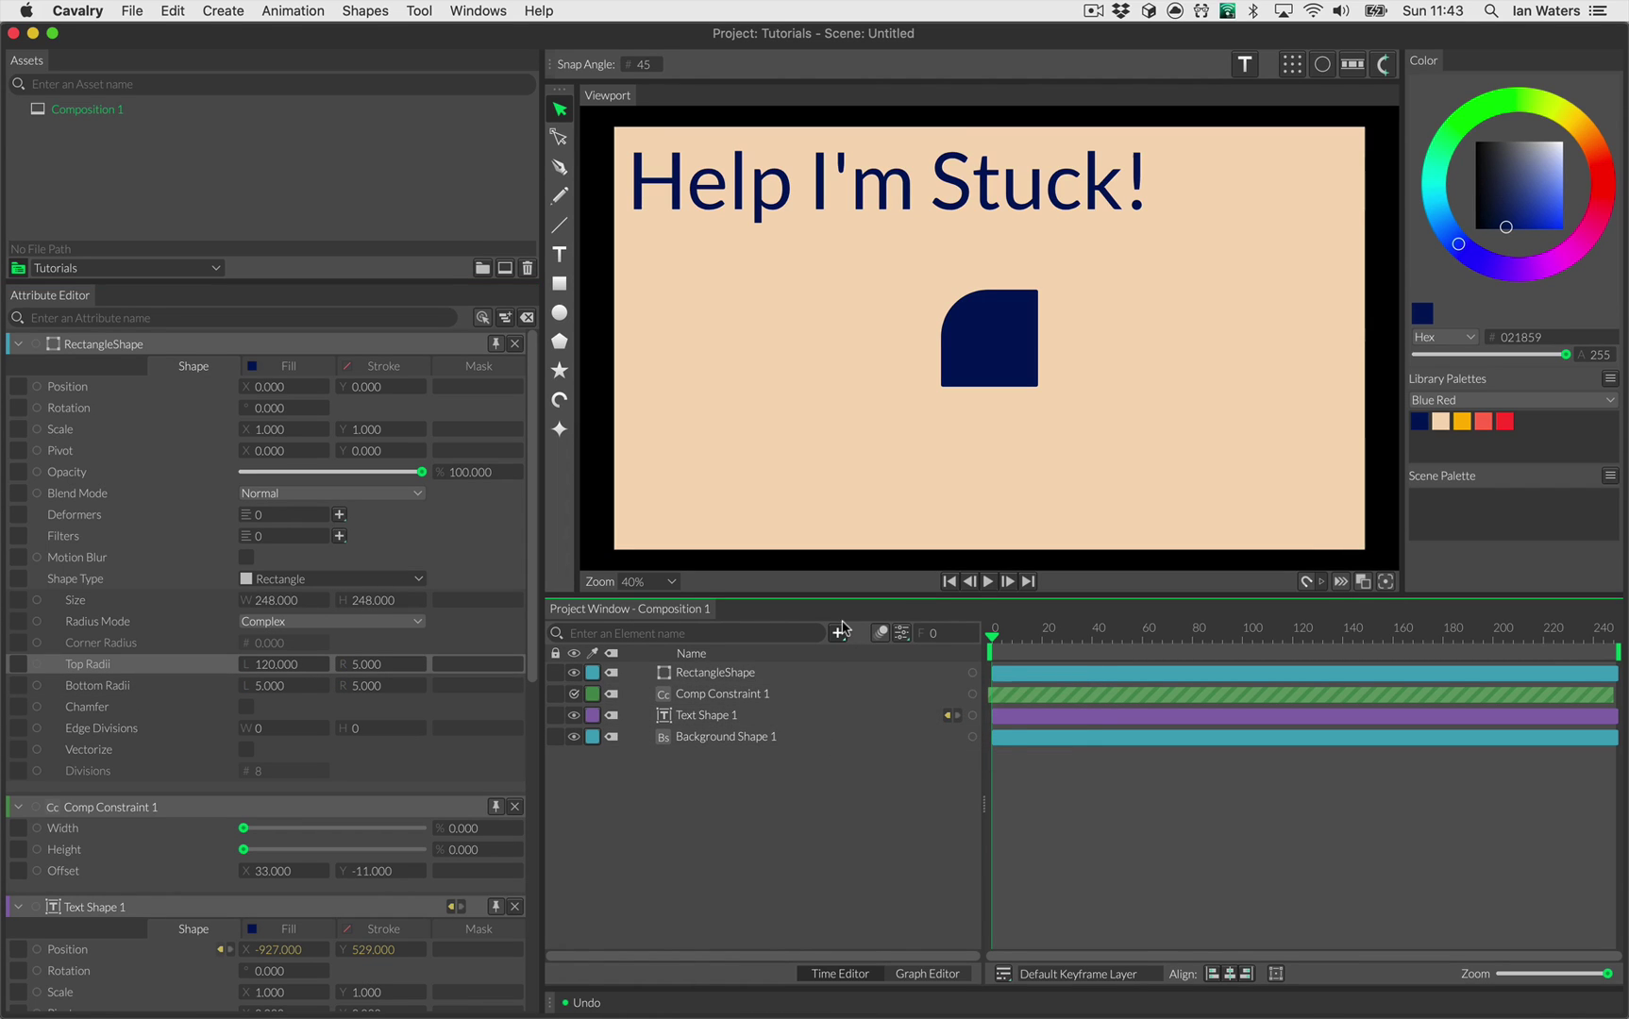
pyautogui.click(839, 632)
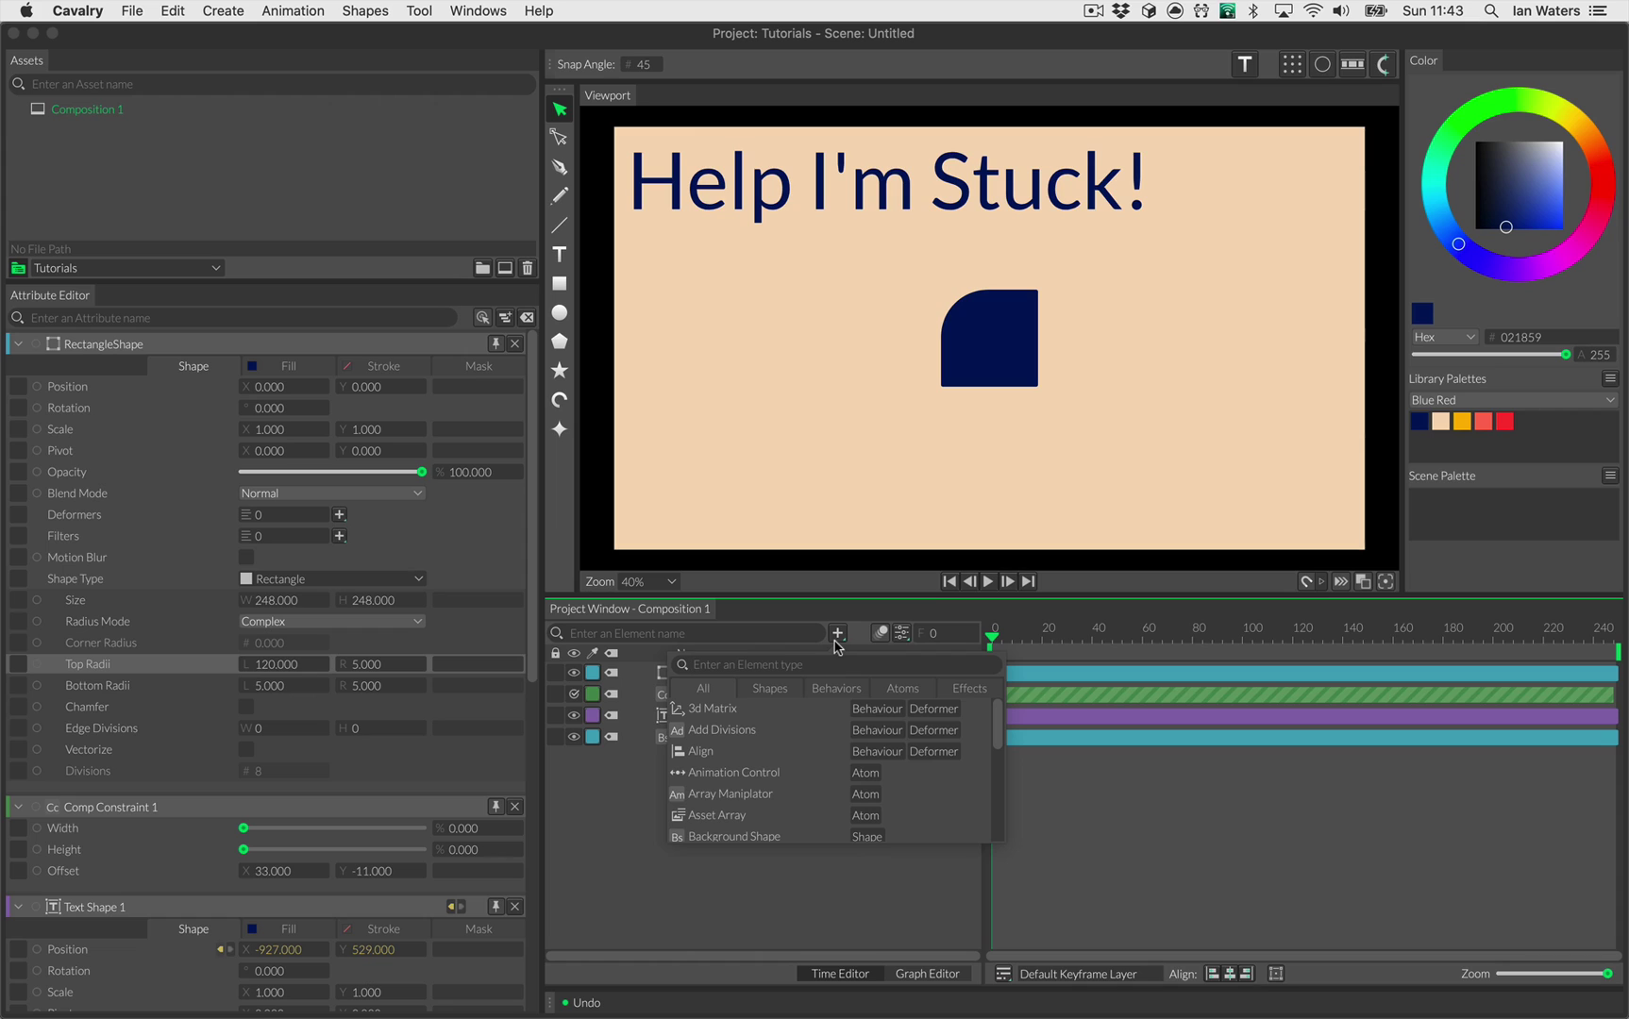
pyautogui.write('compc')
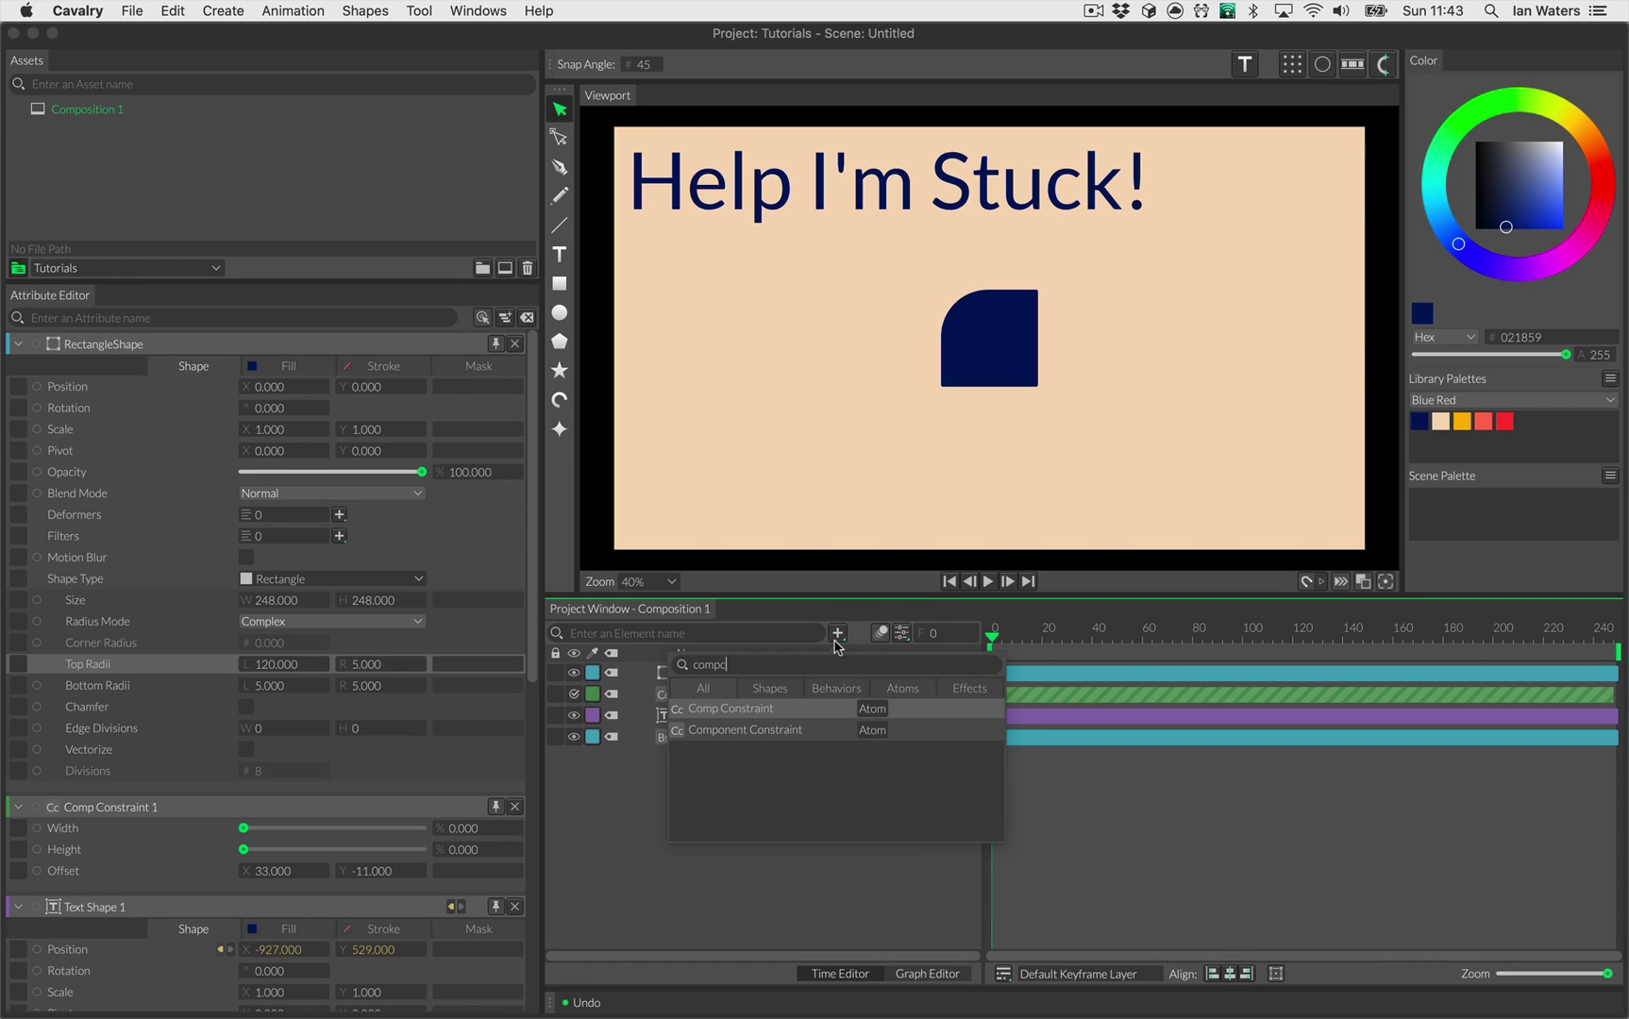
pyautogui.doubleClick(720, 665)
pyautogui.write('com')
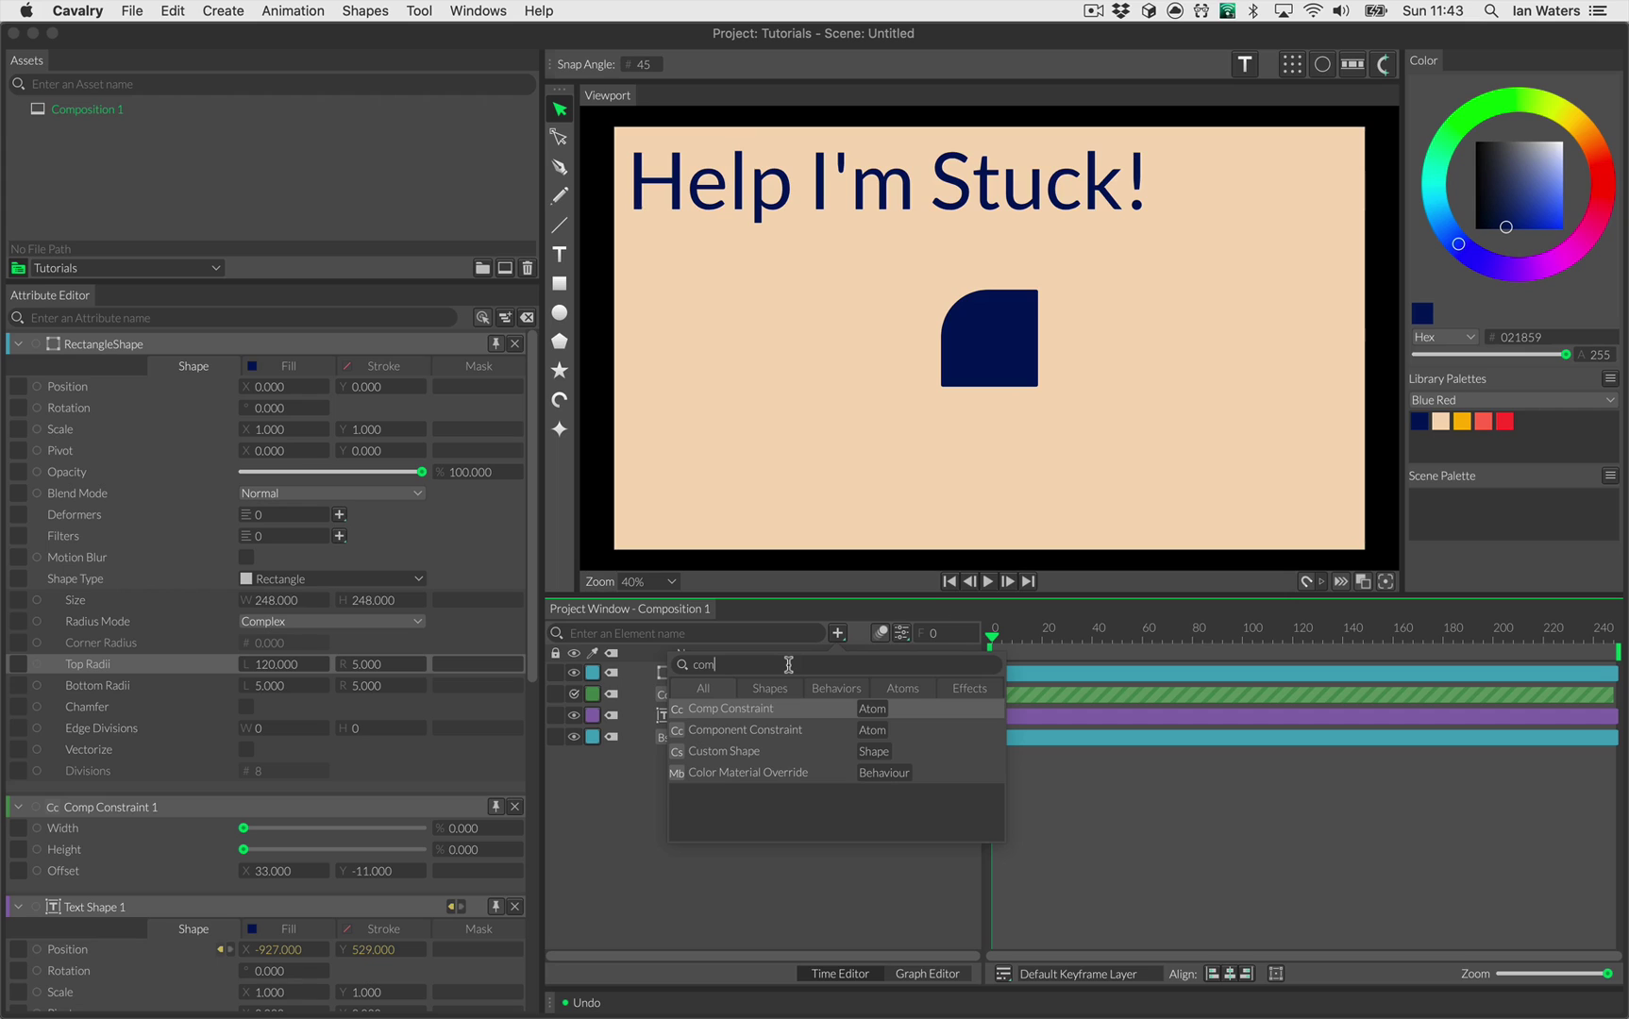
pyautogui.write('aint')
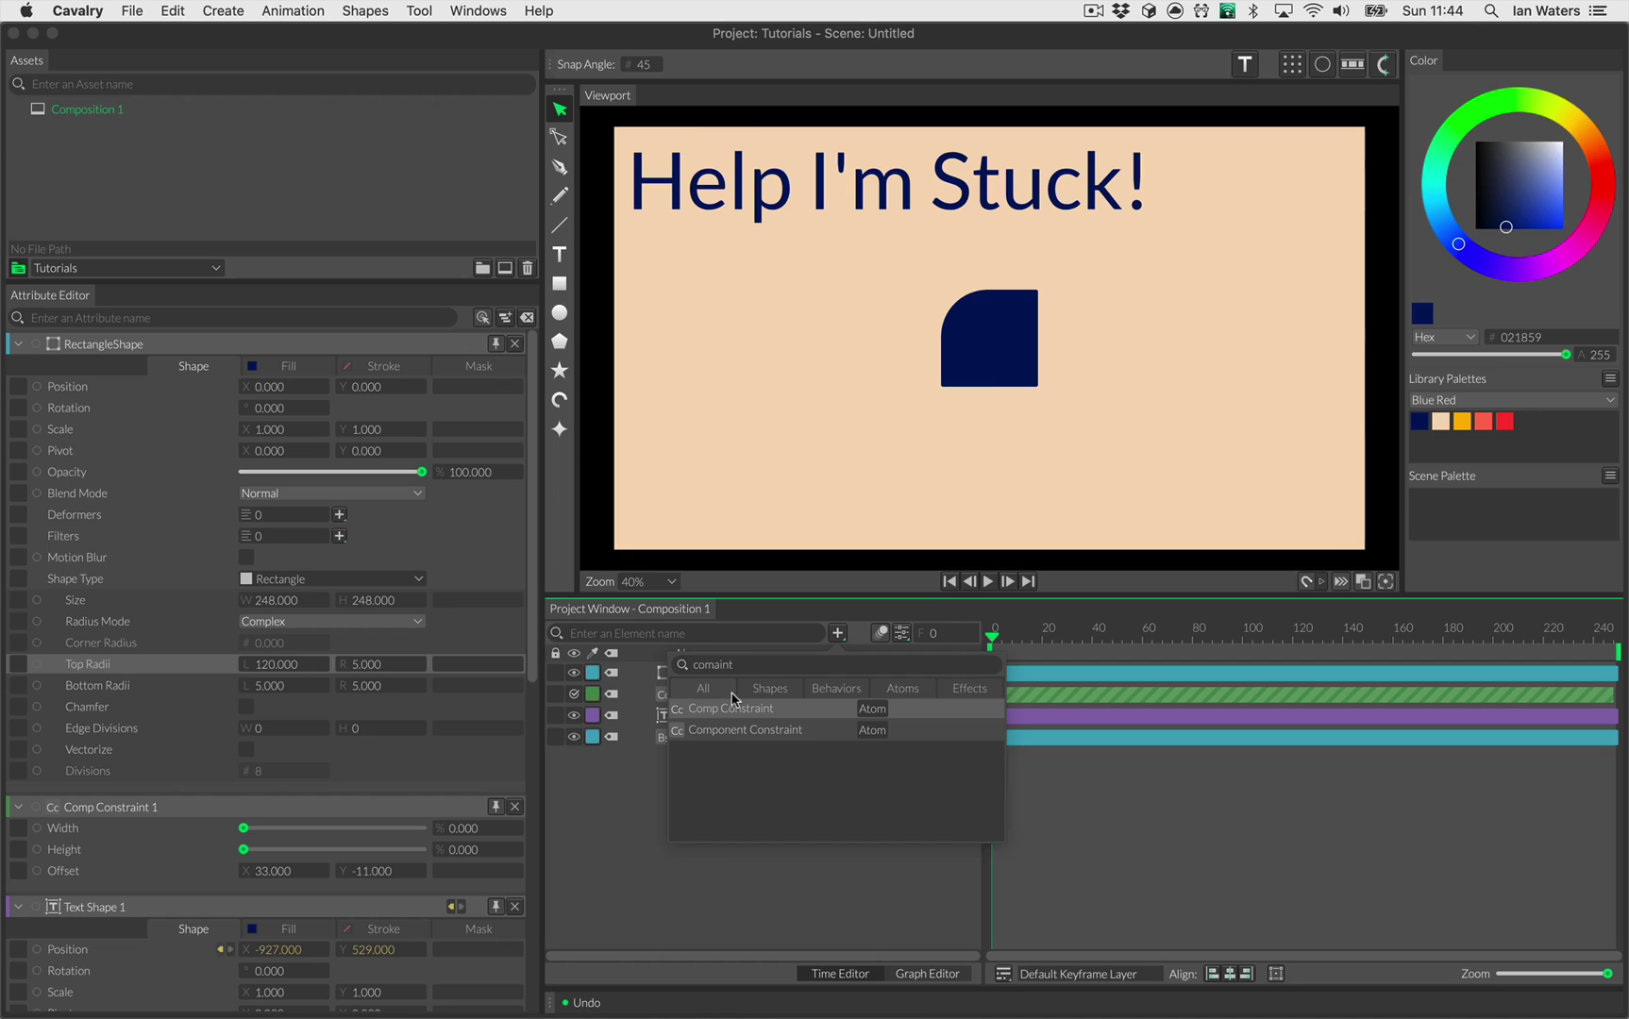
pyautogui.click(735, 699)
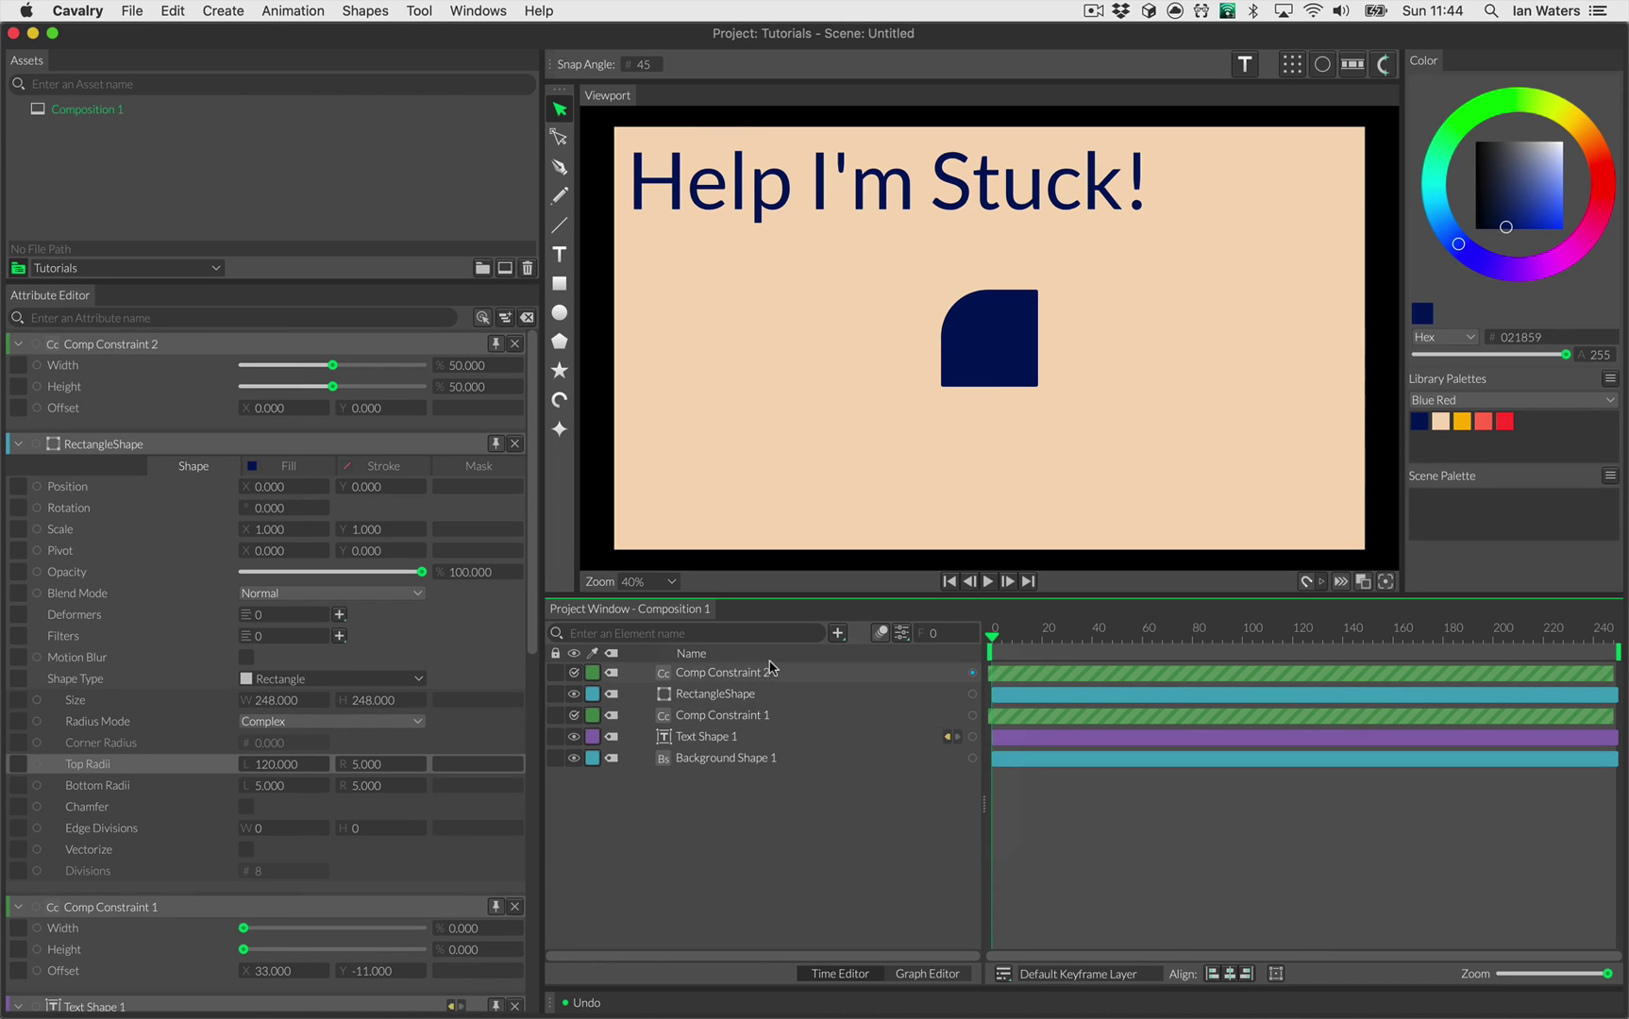
pyautogui.click(771, 669)
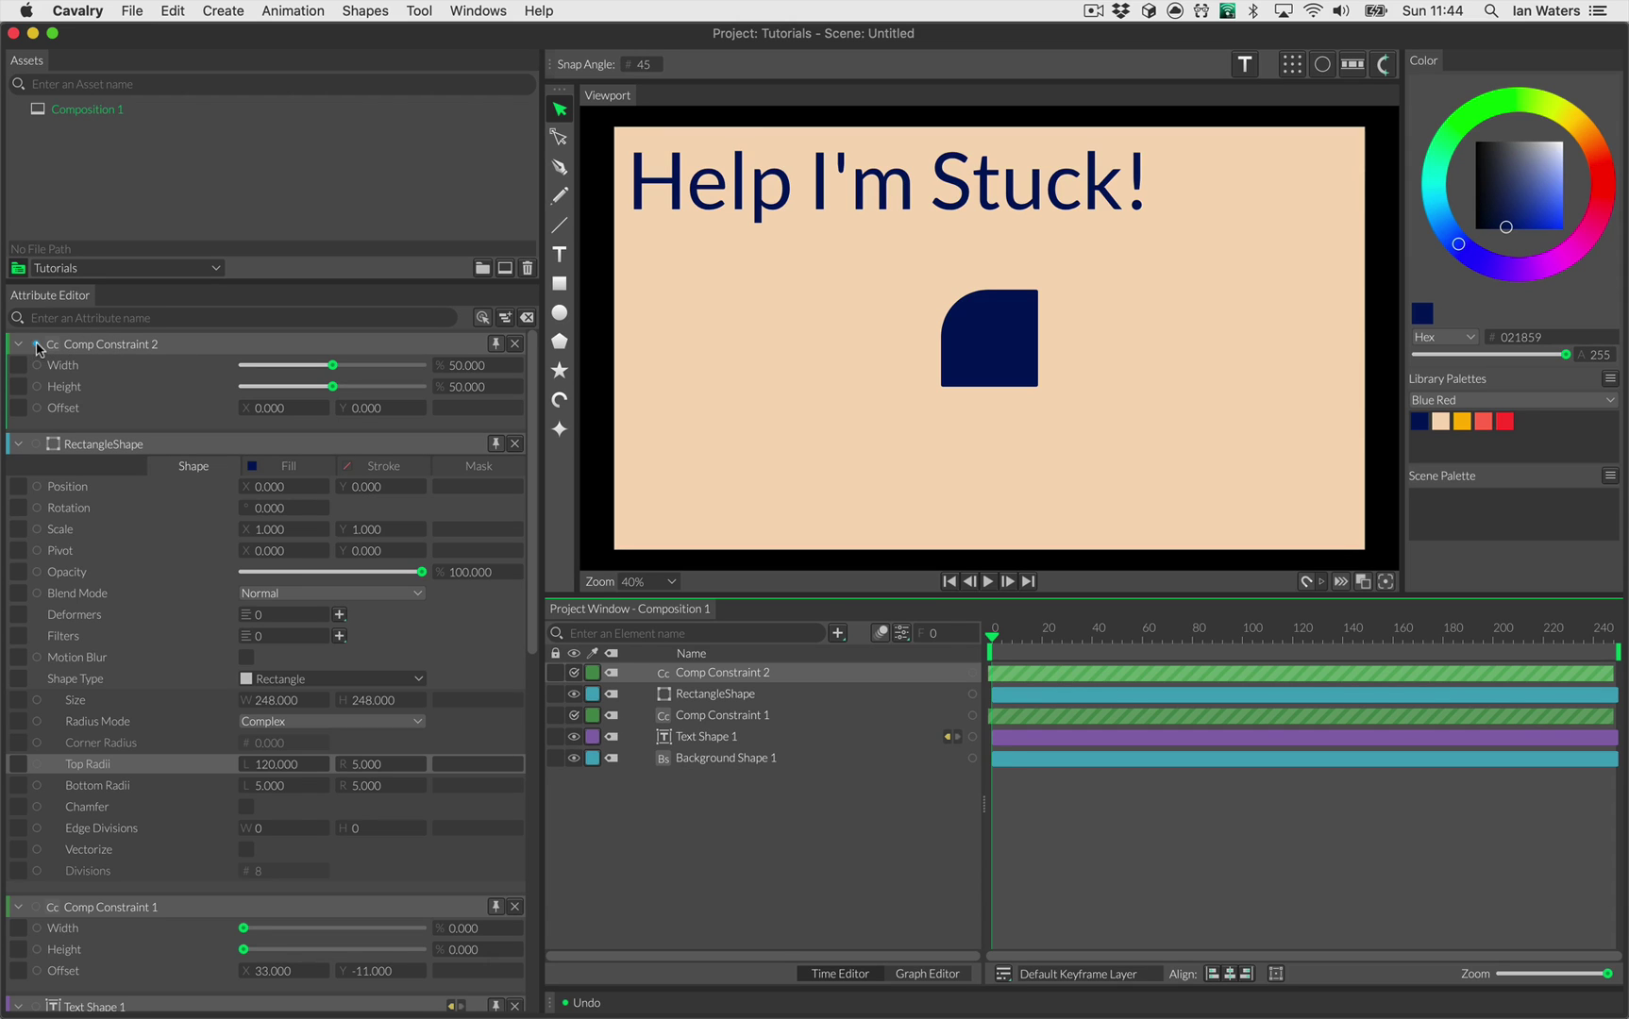
# Step: Wire Comp Constraint 2 to the rectangle's Position with Width and Height at 100%
pyautogui.moveTo(36, 347); pyautogui.dragTo(79, 490)
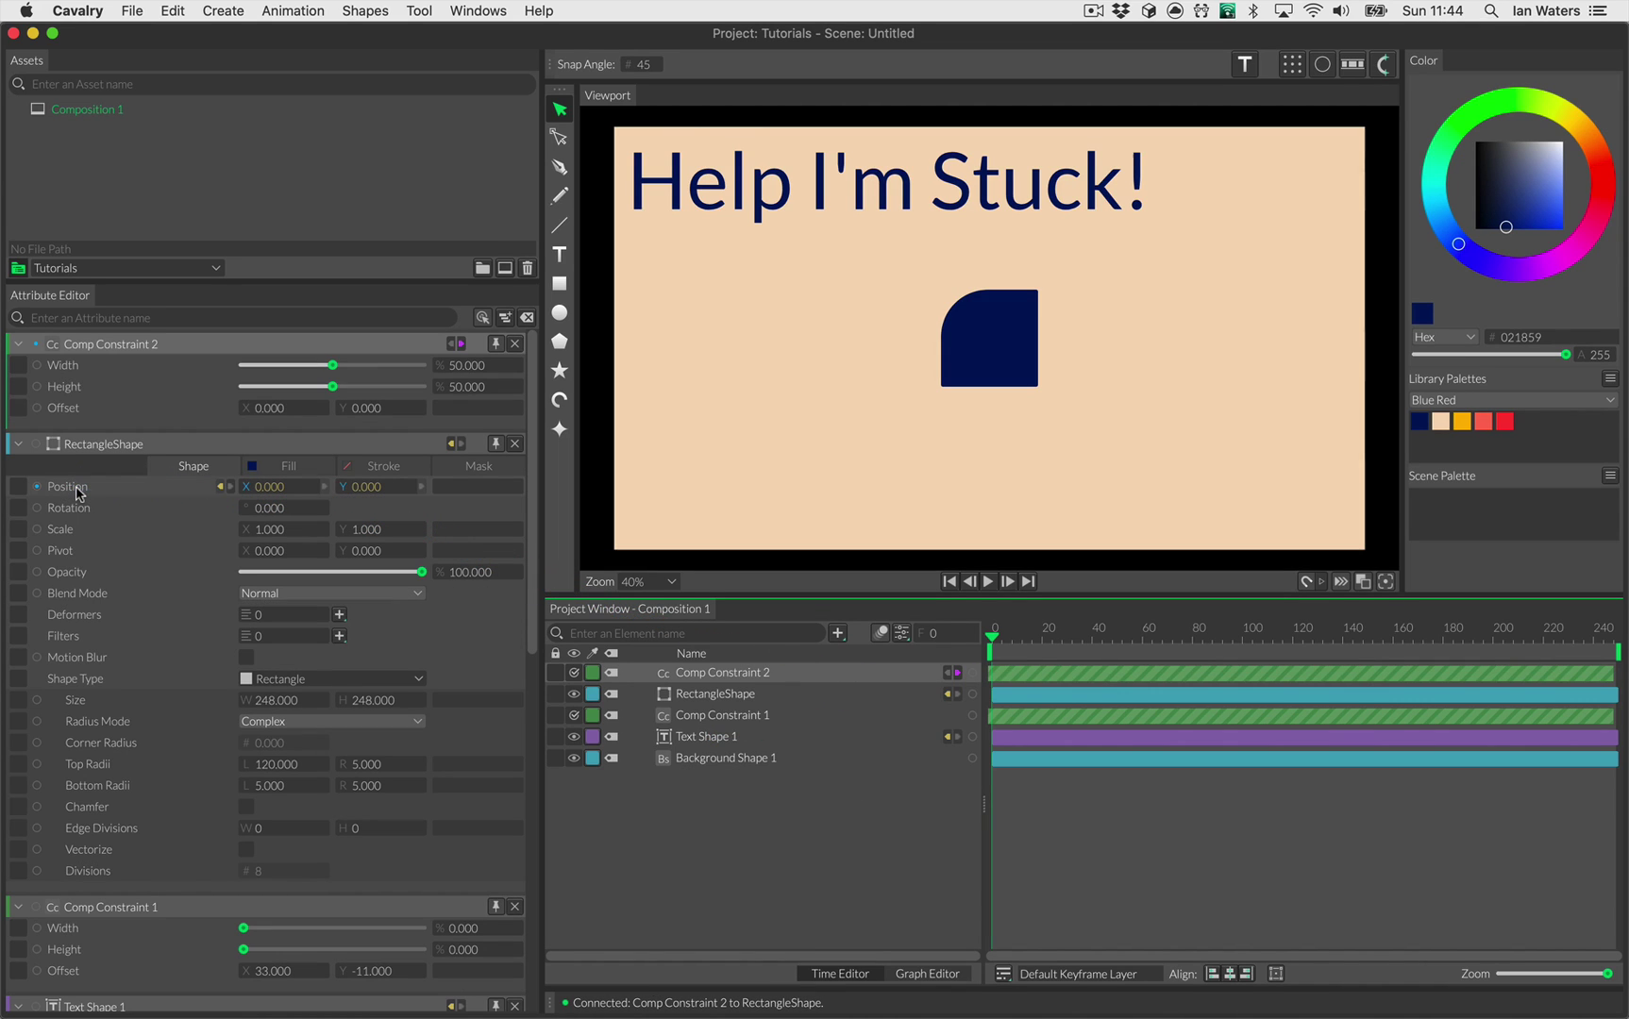
pyautogui.moveTo(335, 370); pyautogui.dragTo(424, 367)
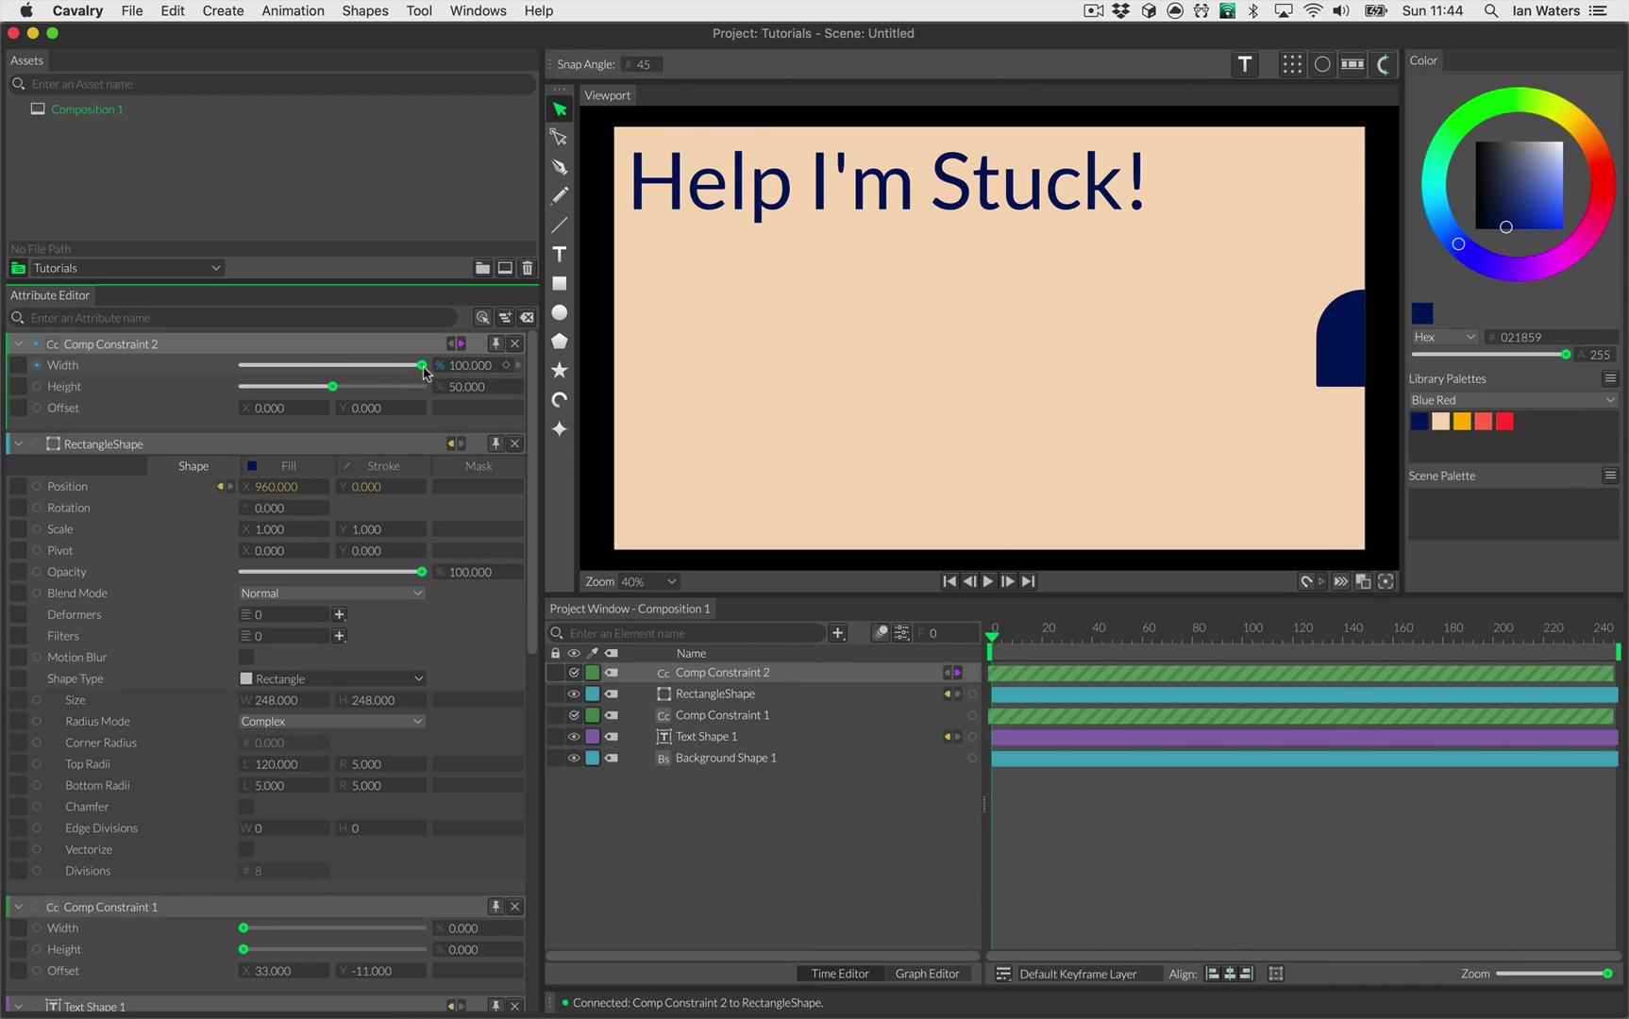
pyautogui.moveTo(332, 387); pyautogui.dragTo(448, 397)
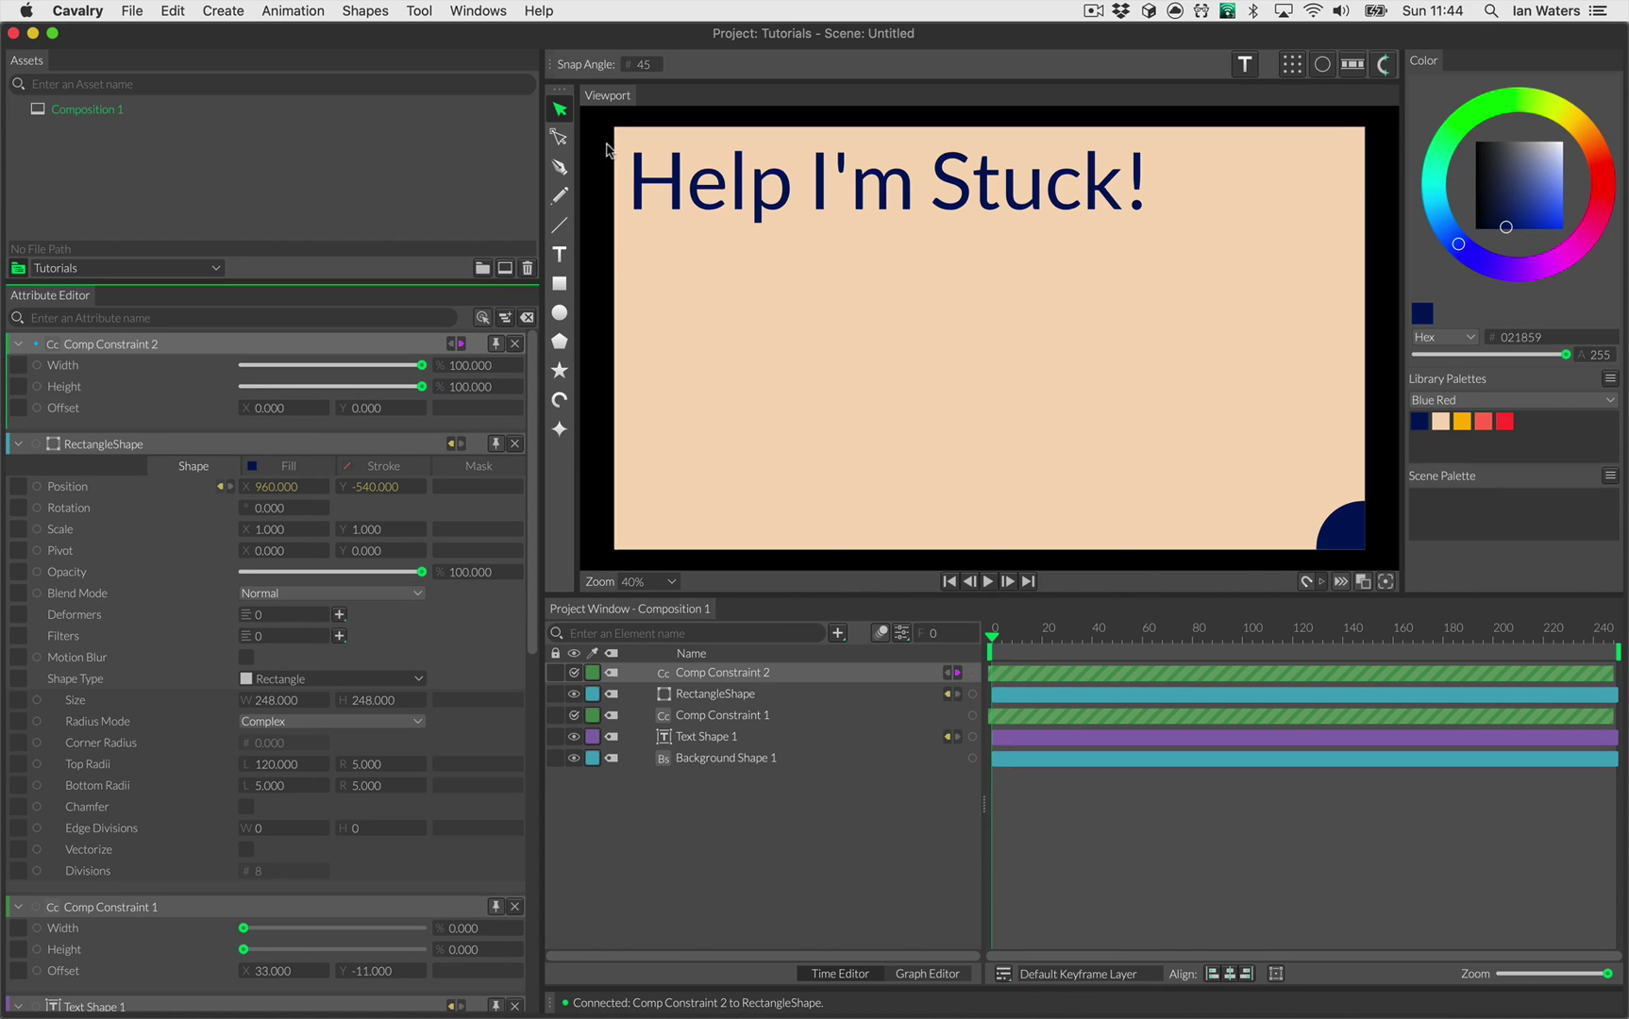
# Step: Set the rectangle's pivot to 142, -140 so it sits flush in the bottom-right corner
pyautogui.click(729, 696)
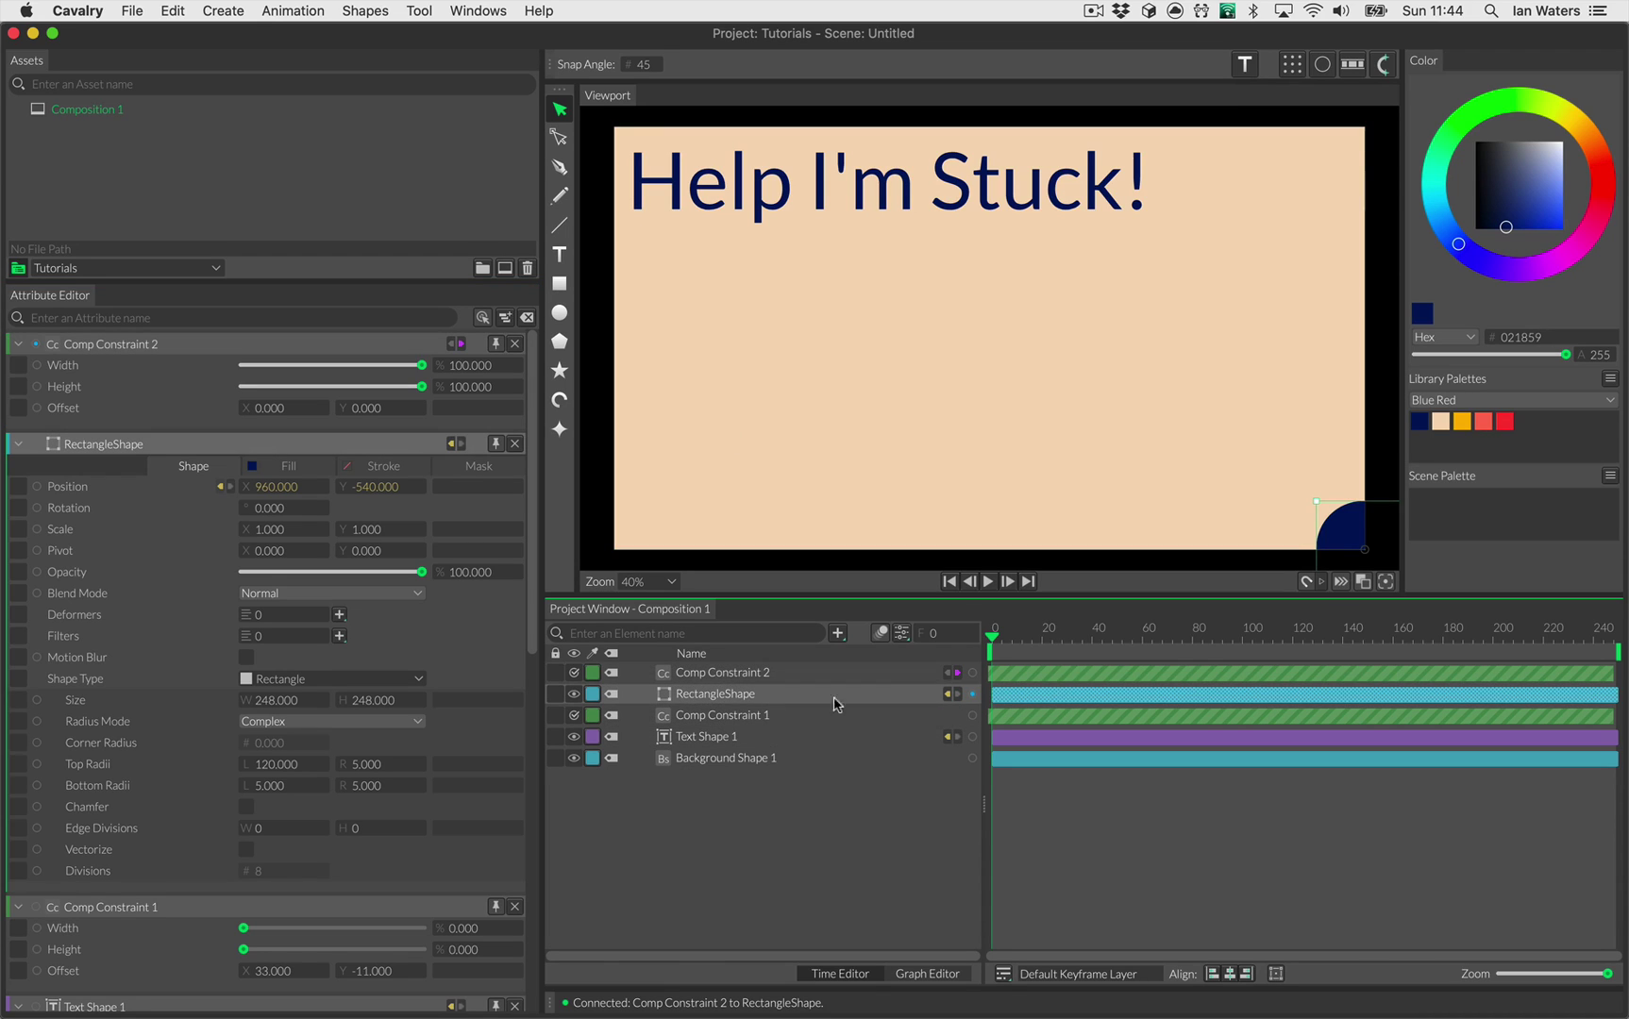
pyautogui.click(1366, 554)
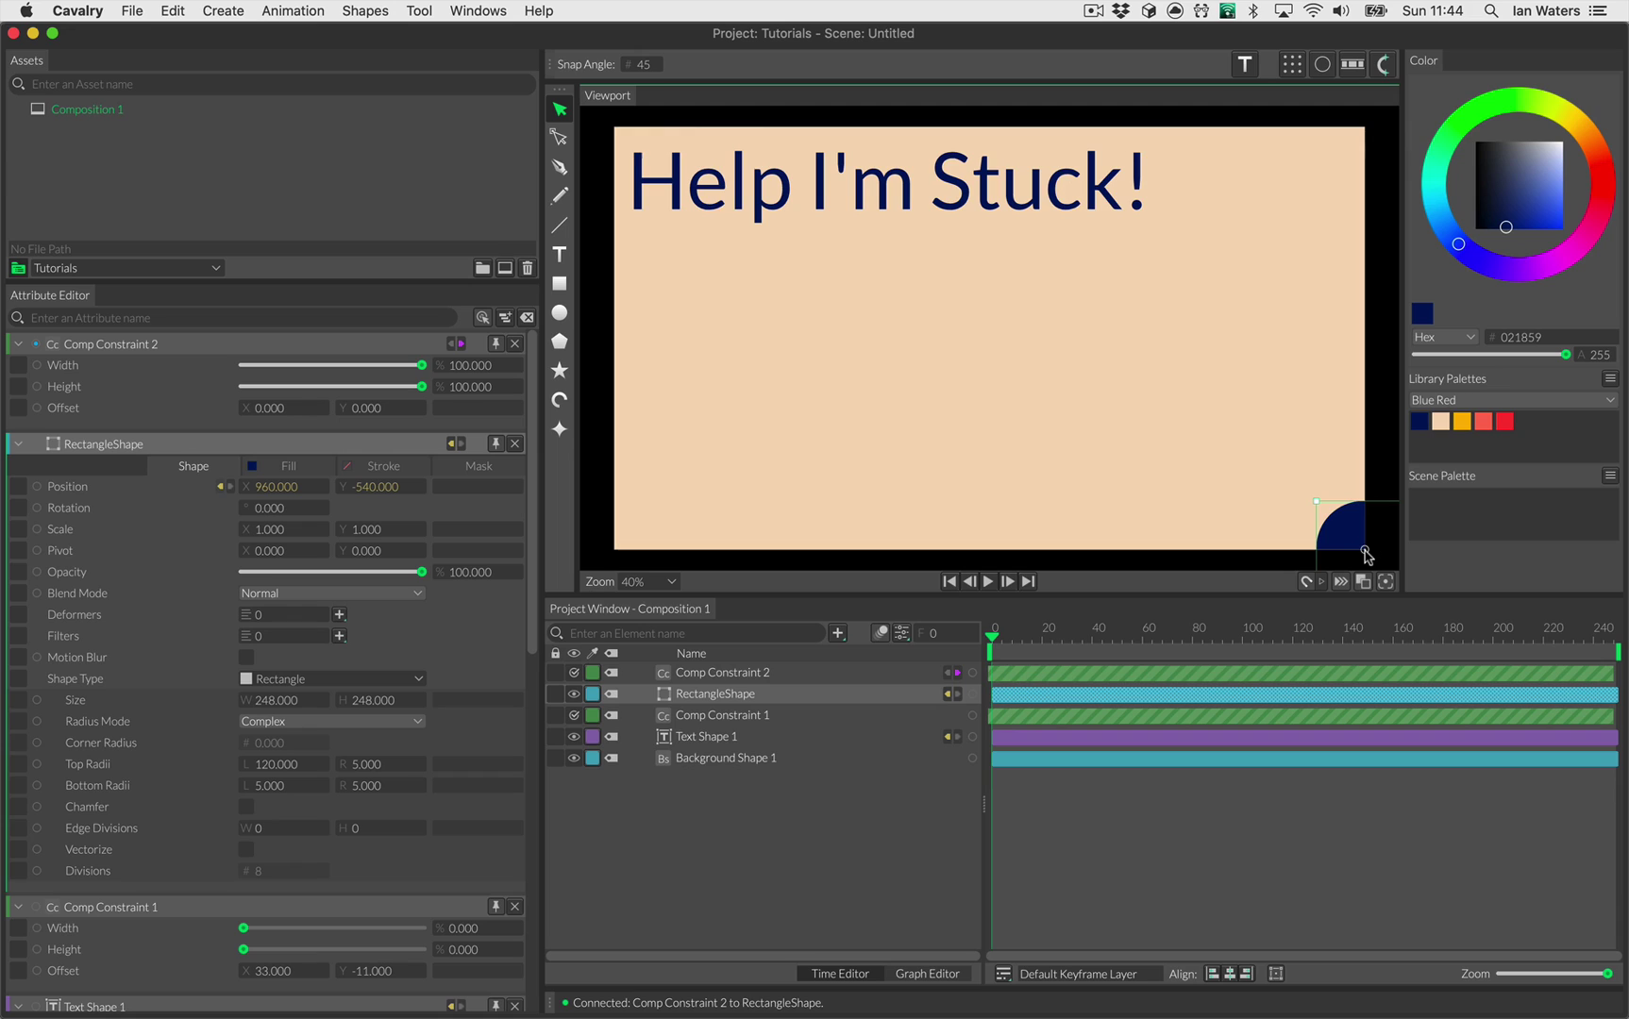
pyautogui.click(705, 698)
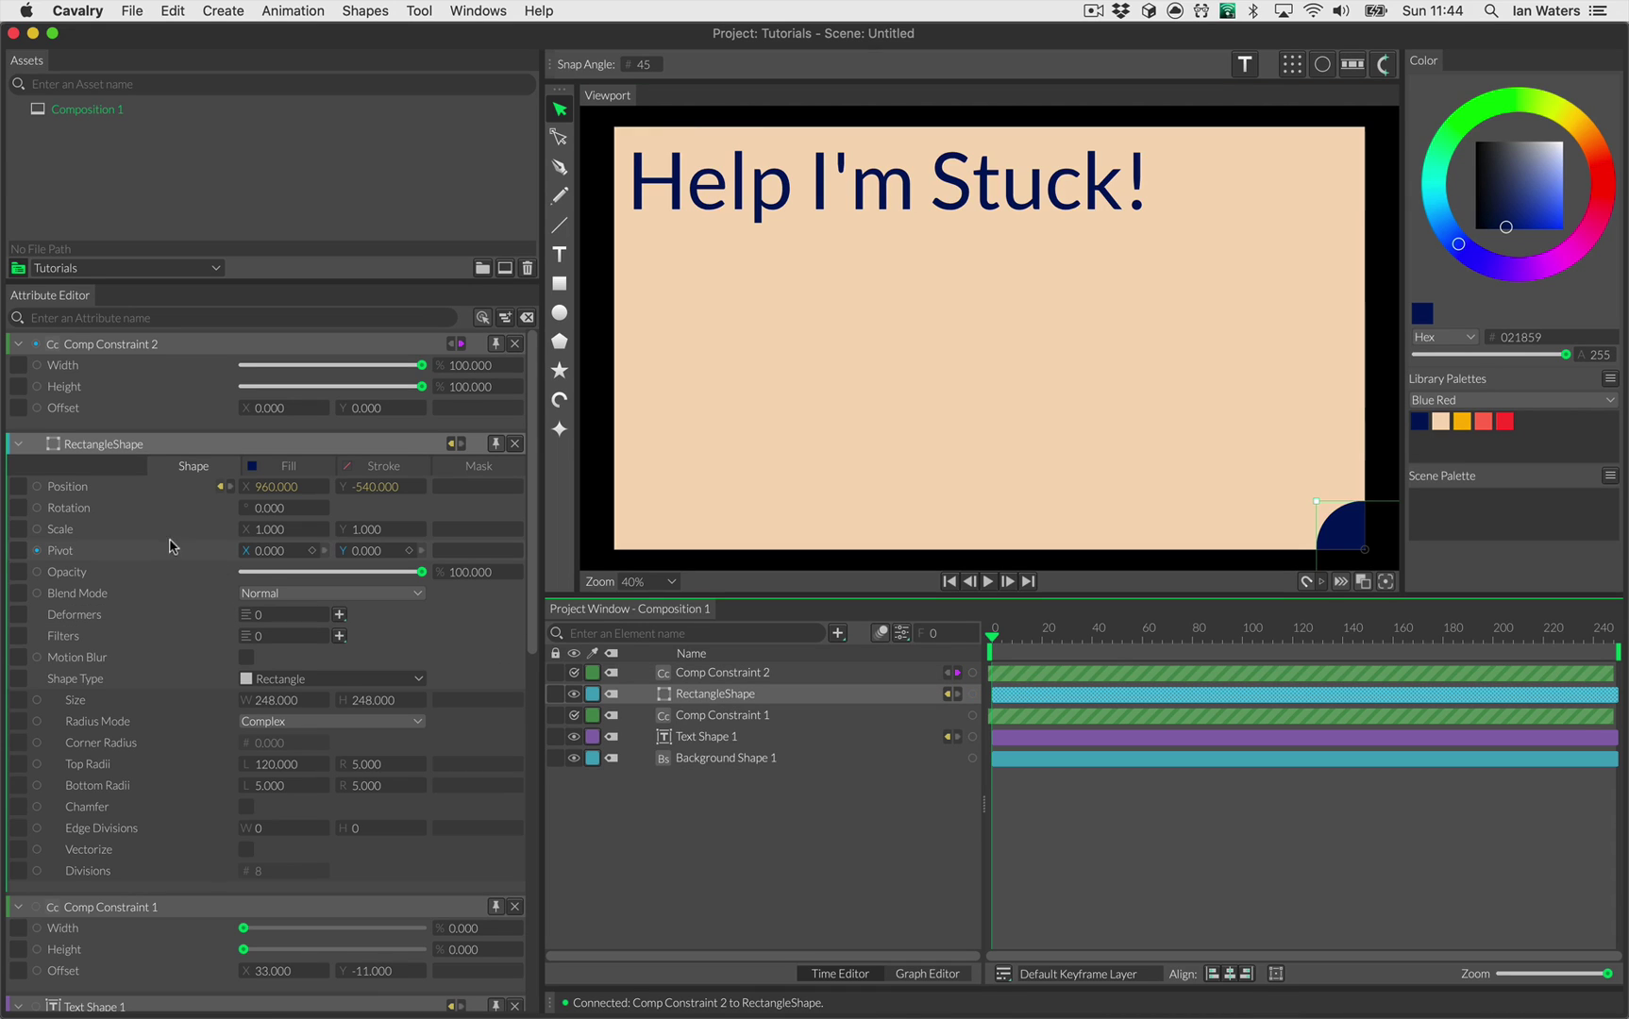
pyautogui.moveTo(387, 553); pyautogui.dragTo(431, 566)
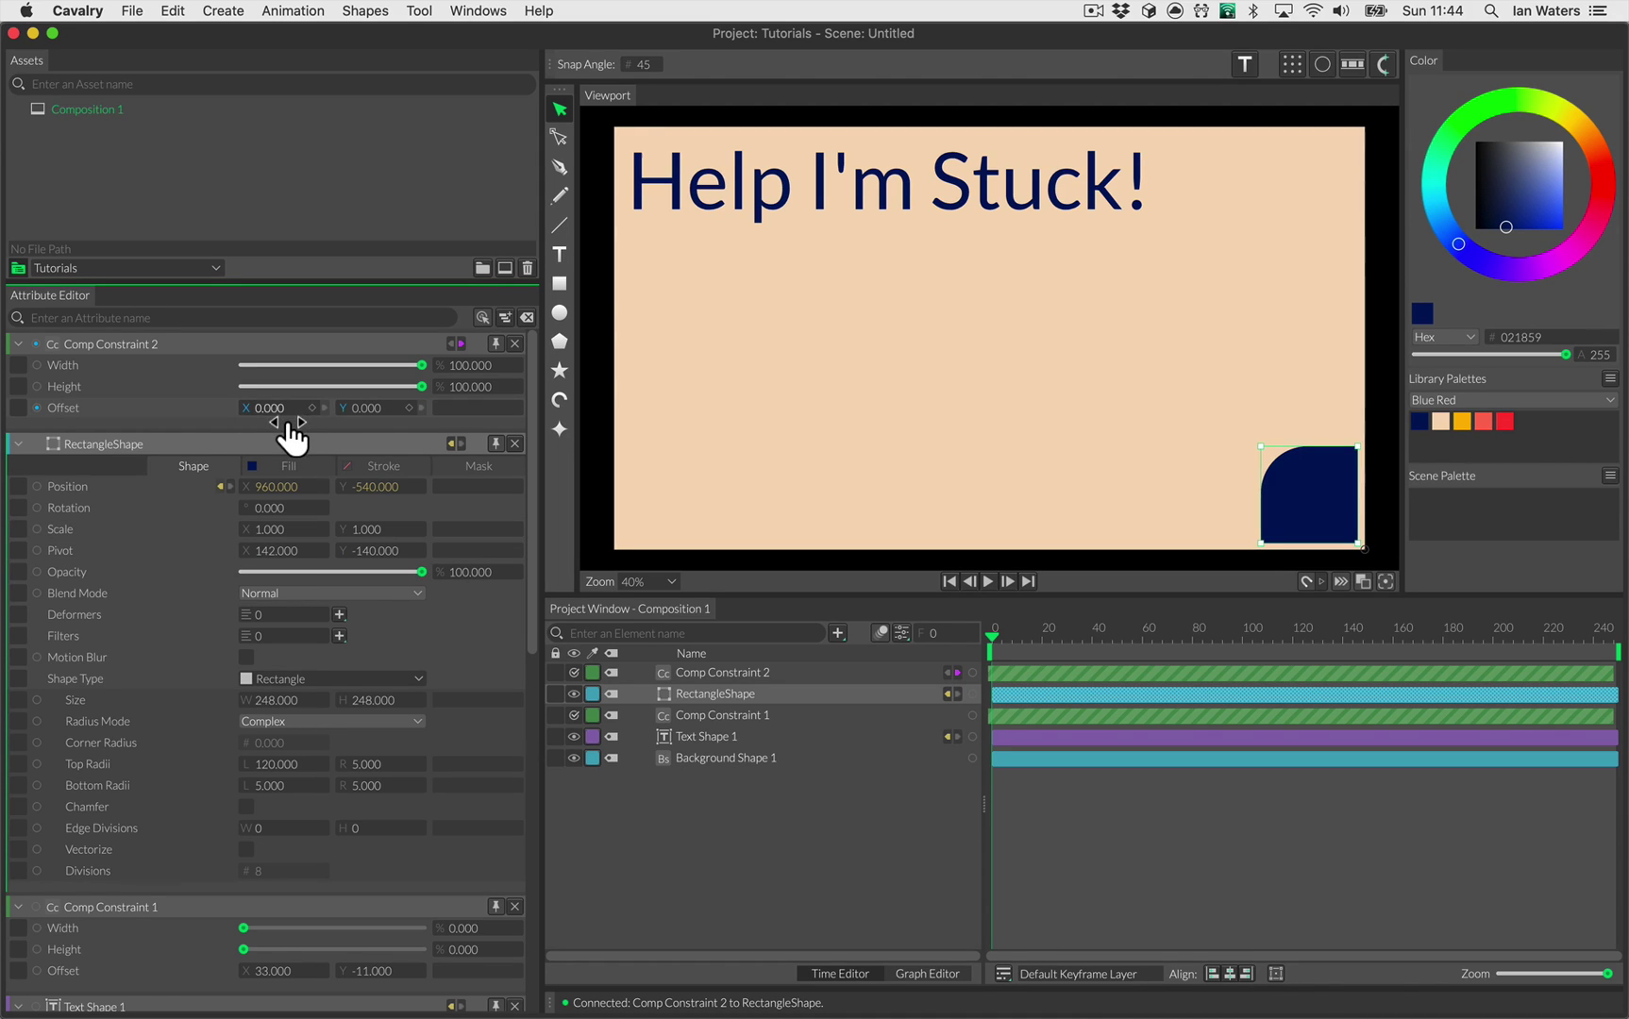
pyautogui.moveTo(290, 437); pyautogui.dragTo(290, 436)
pyautogui.hotkey('ctrl', 'z')
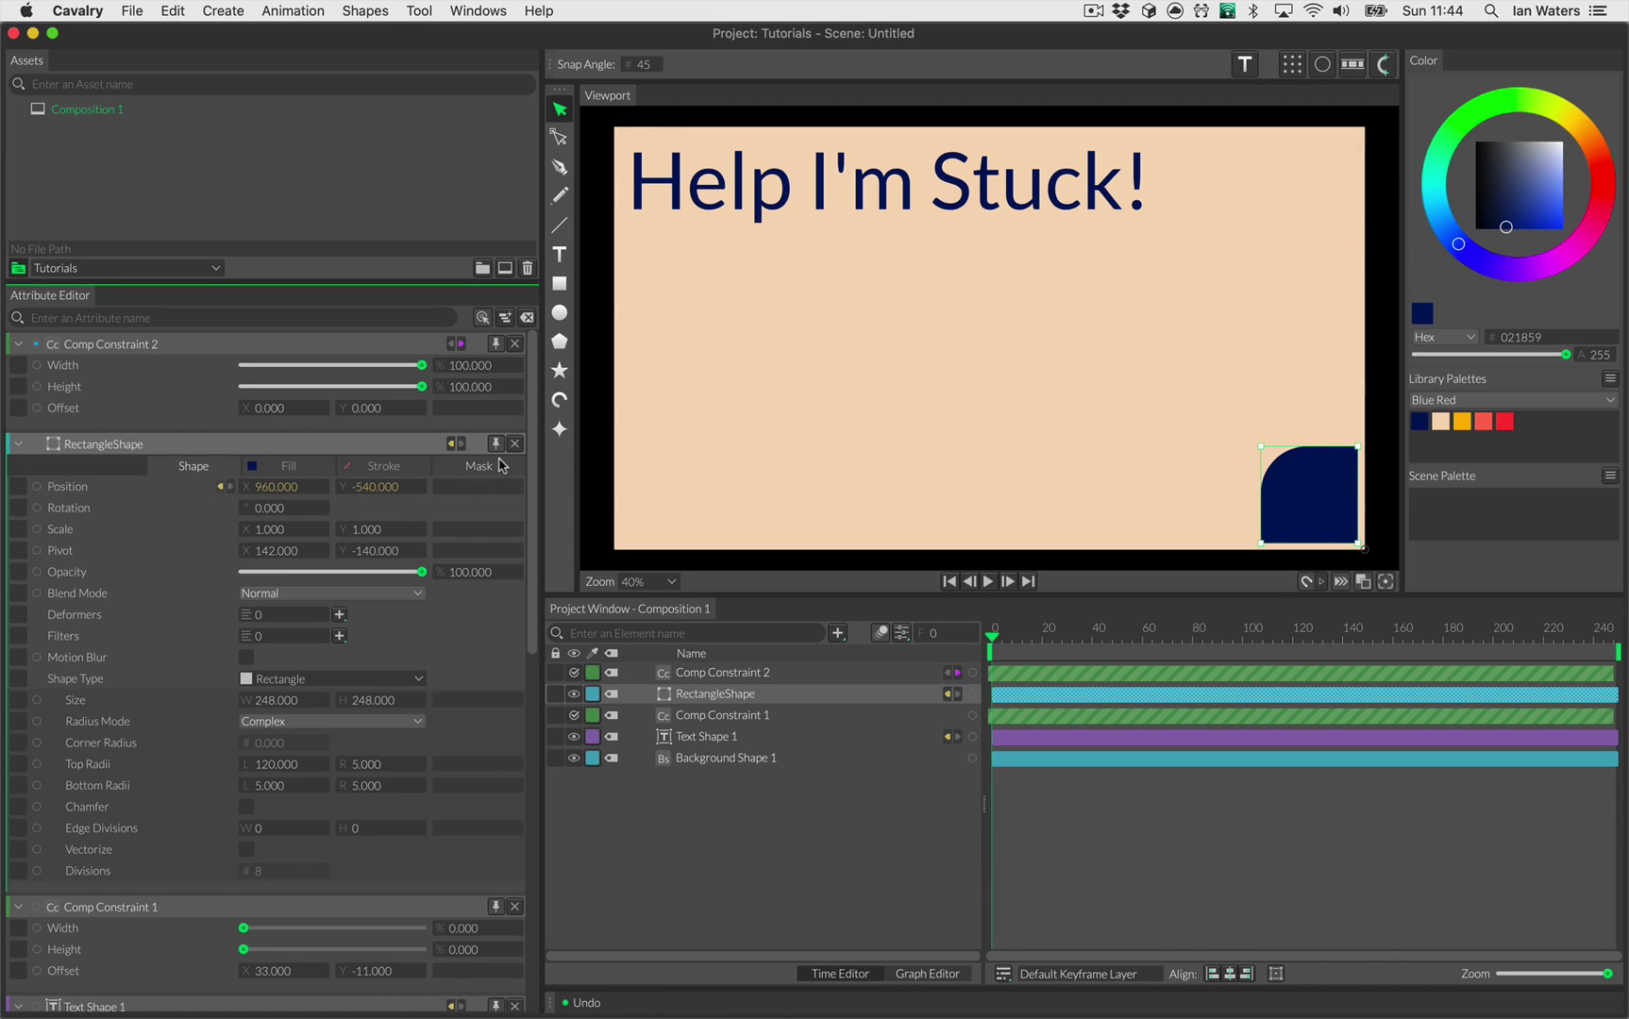
pyautogui.click(721, 879)
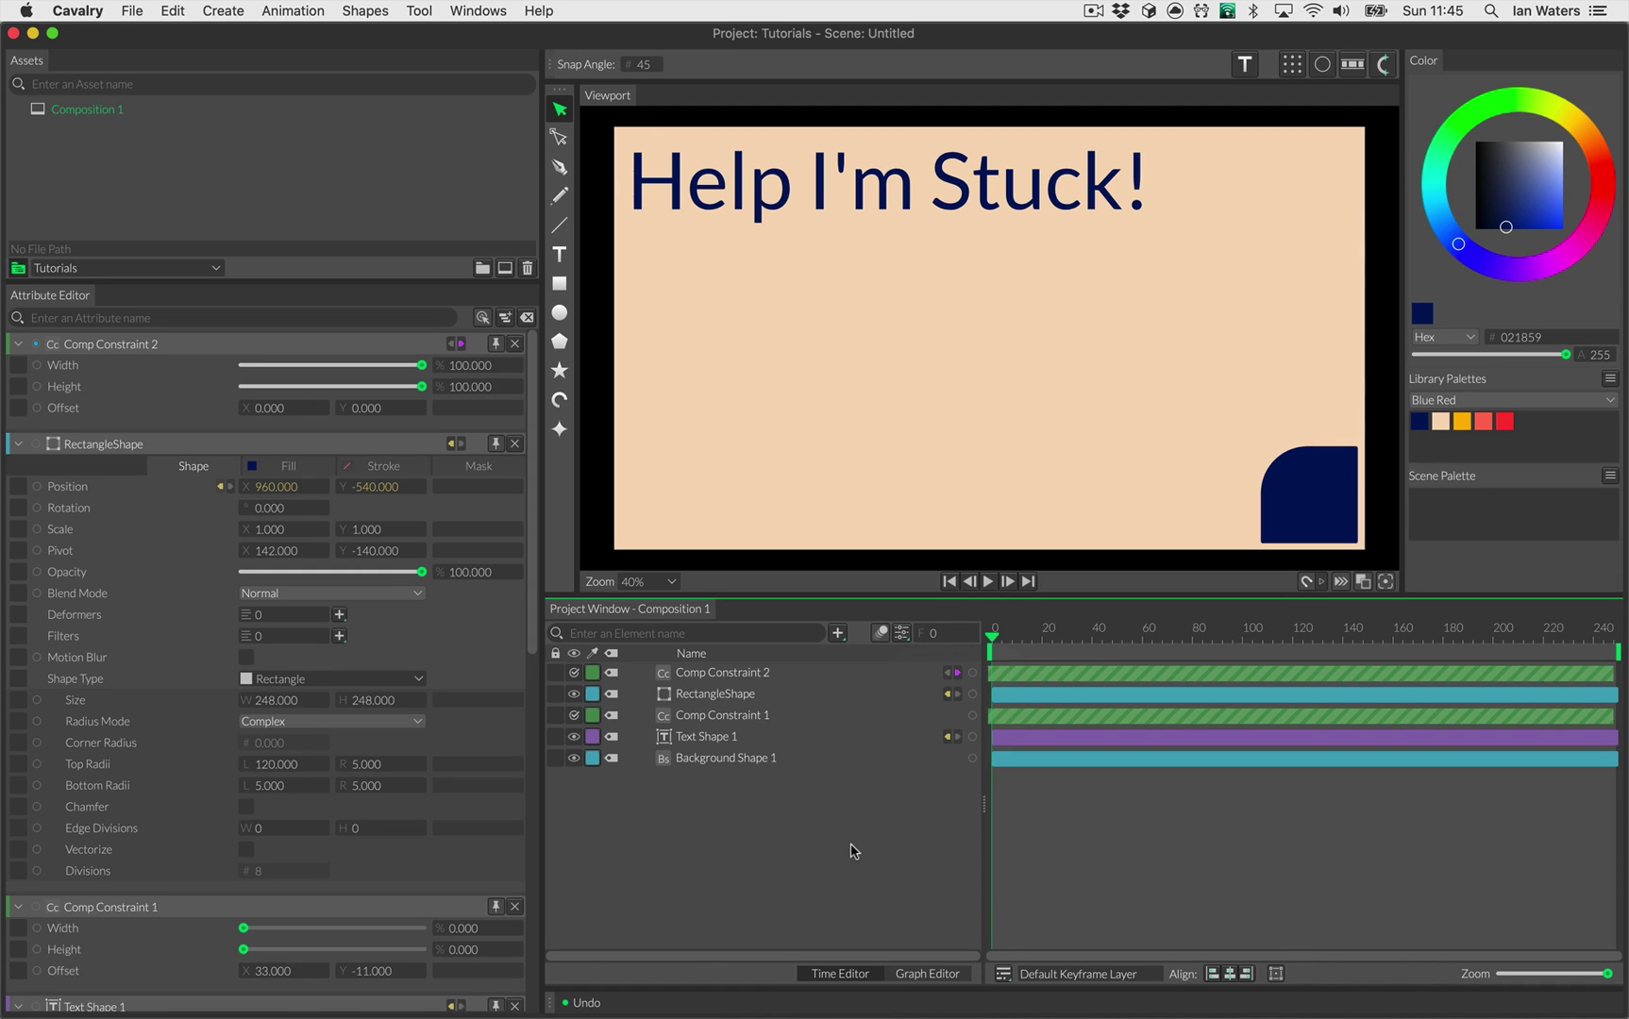
# Step: Add a Value2 Array element and give it a second value entry
pyautogui.press('super+l')
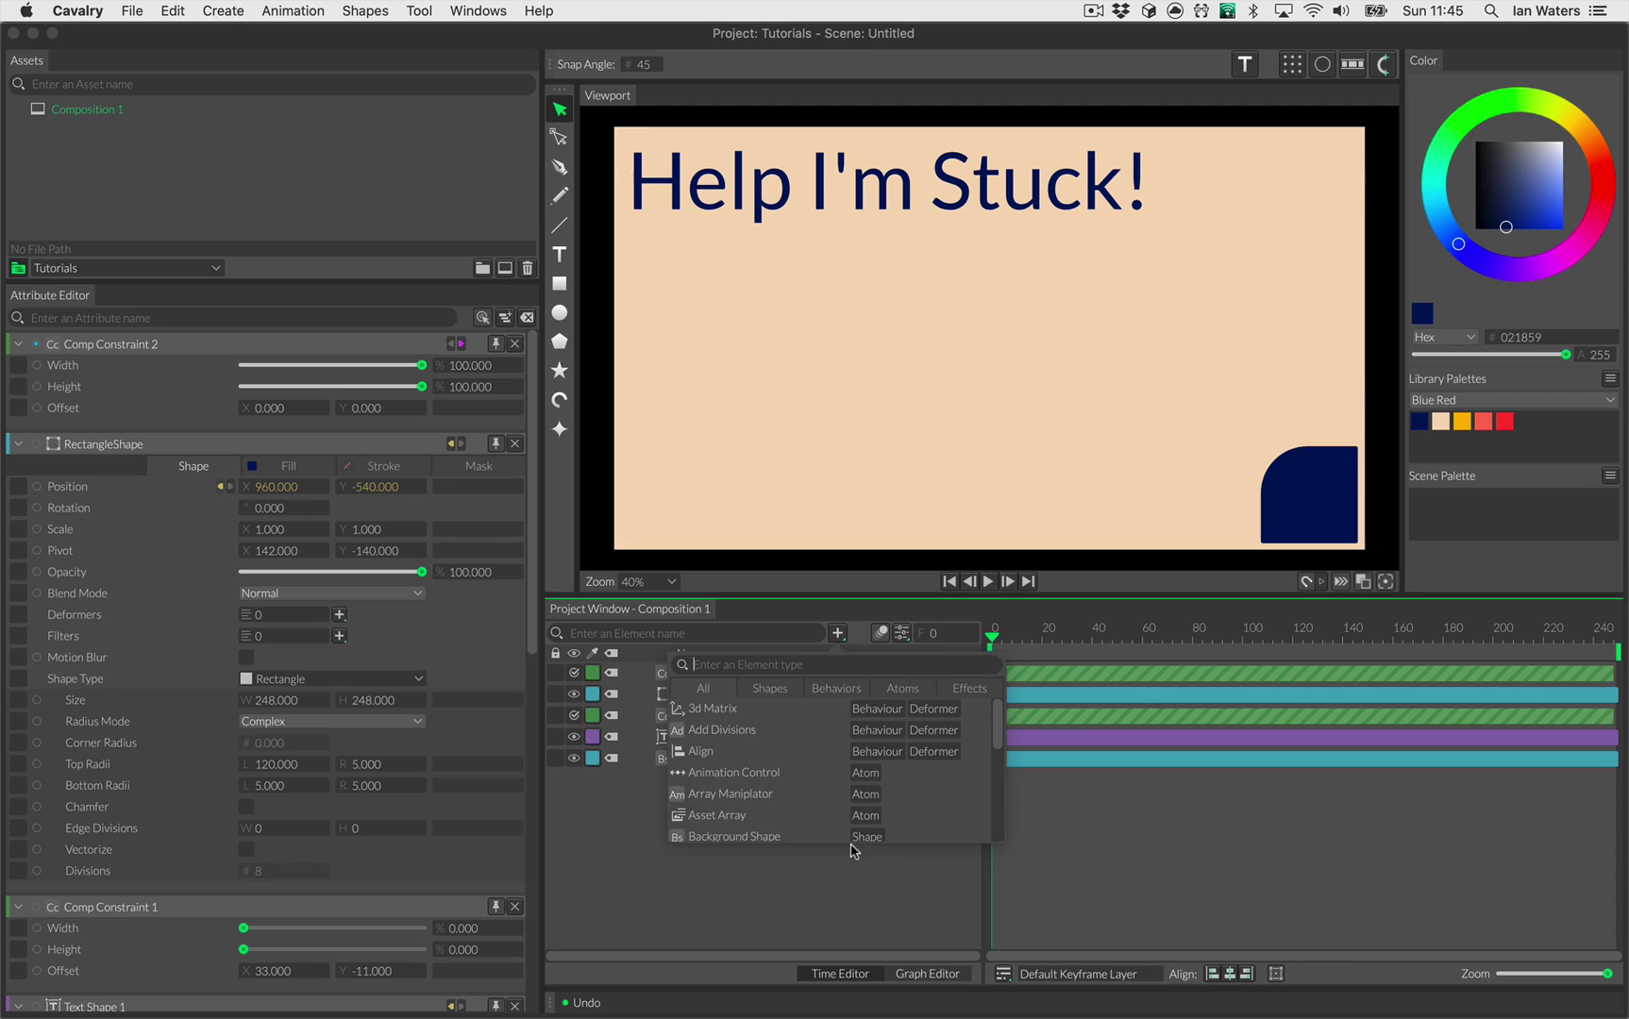
pyautogui.write('value2')
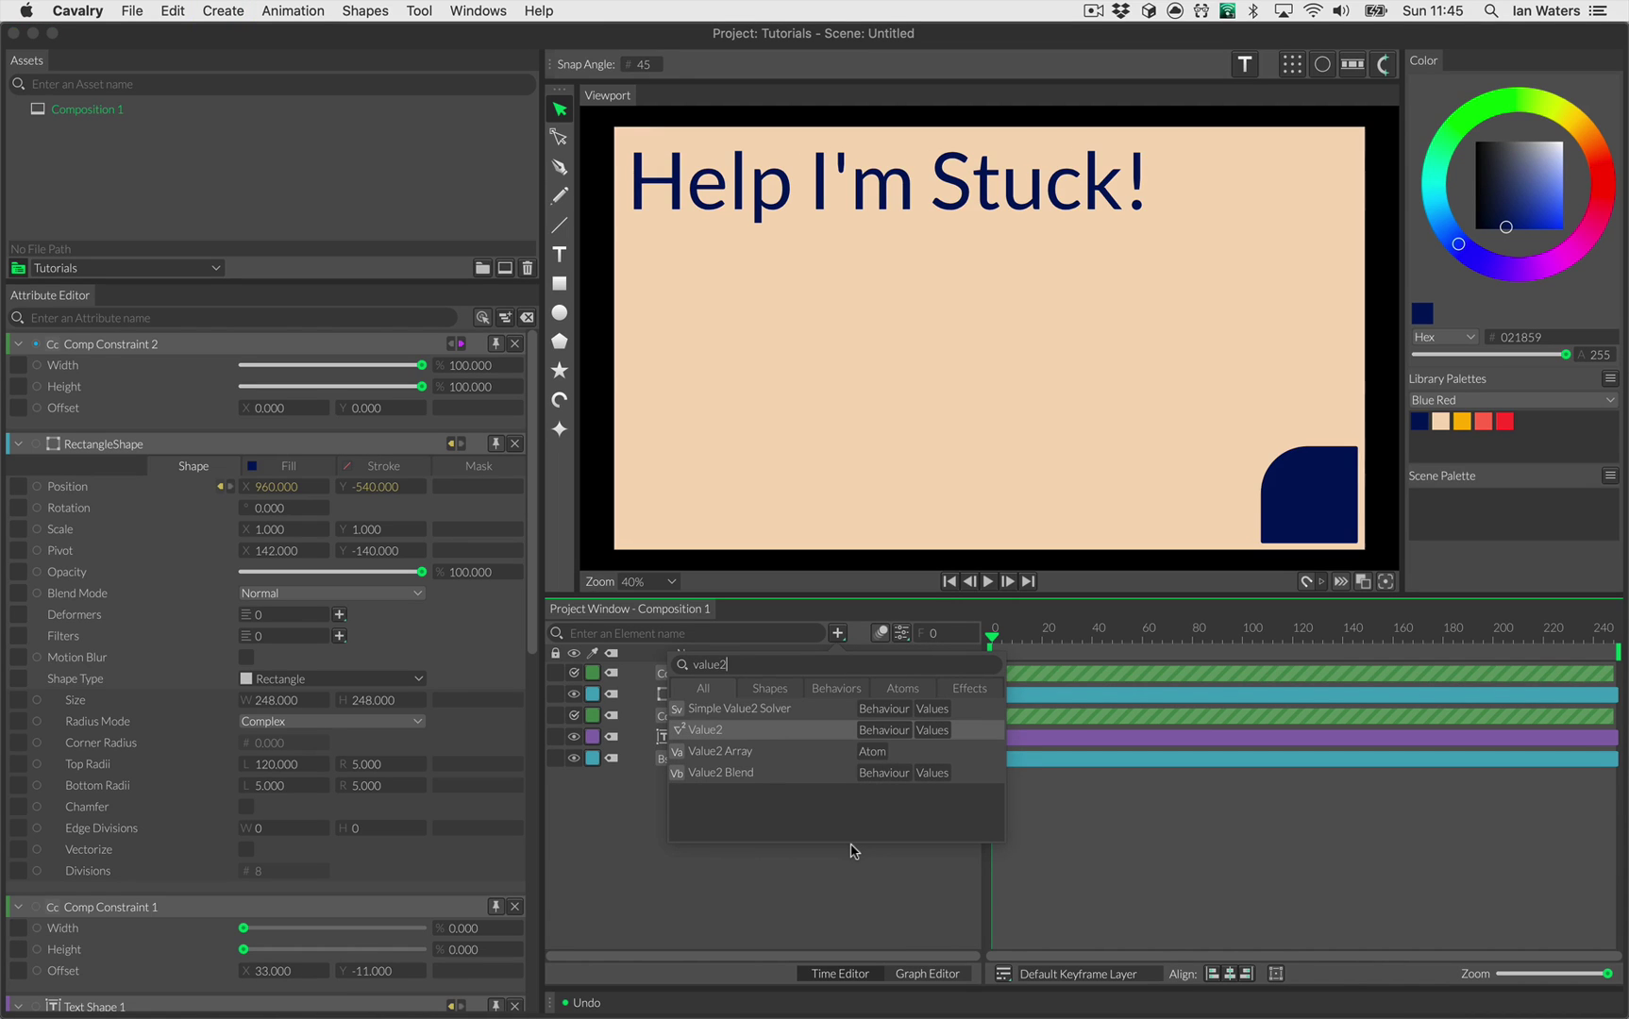
pyautogui.click(741, 751)
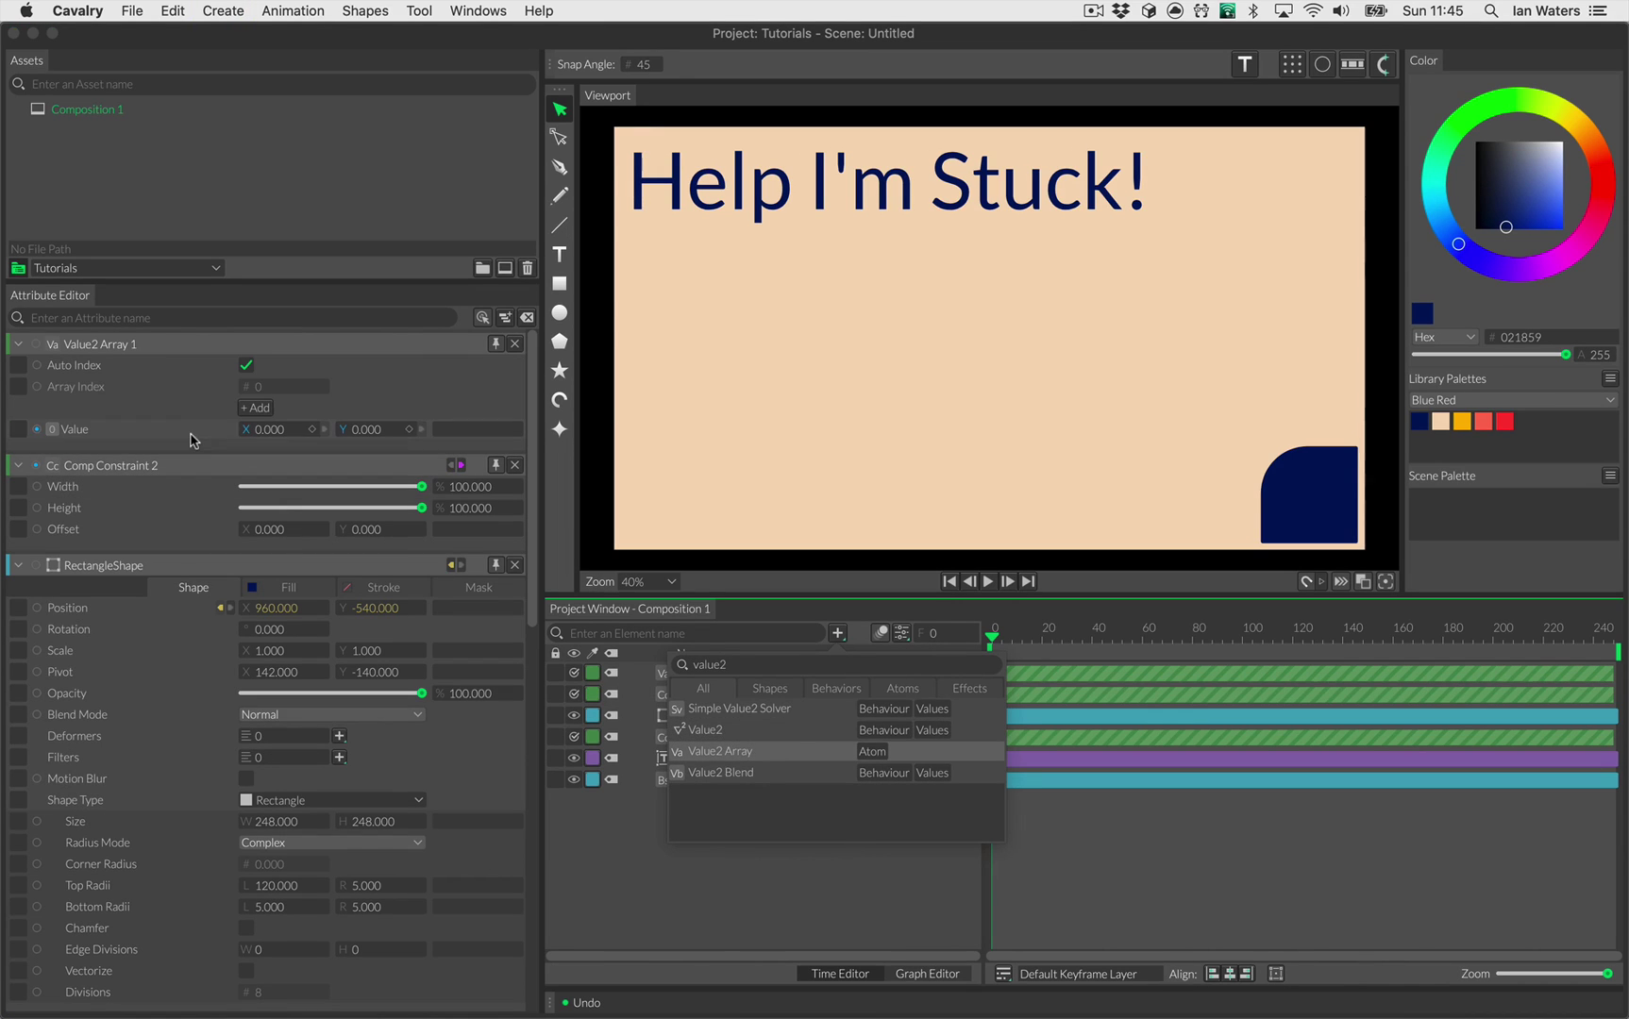
pyautogui.click(200, 442)
pyautogui.click(251, 408)
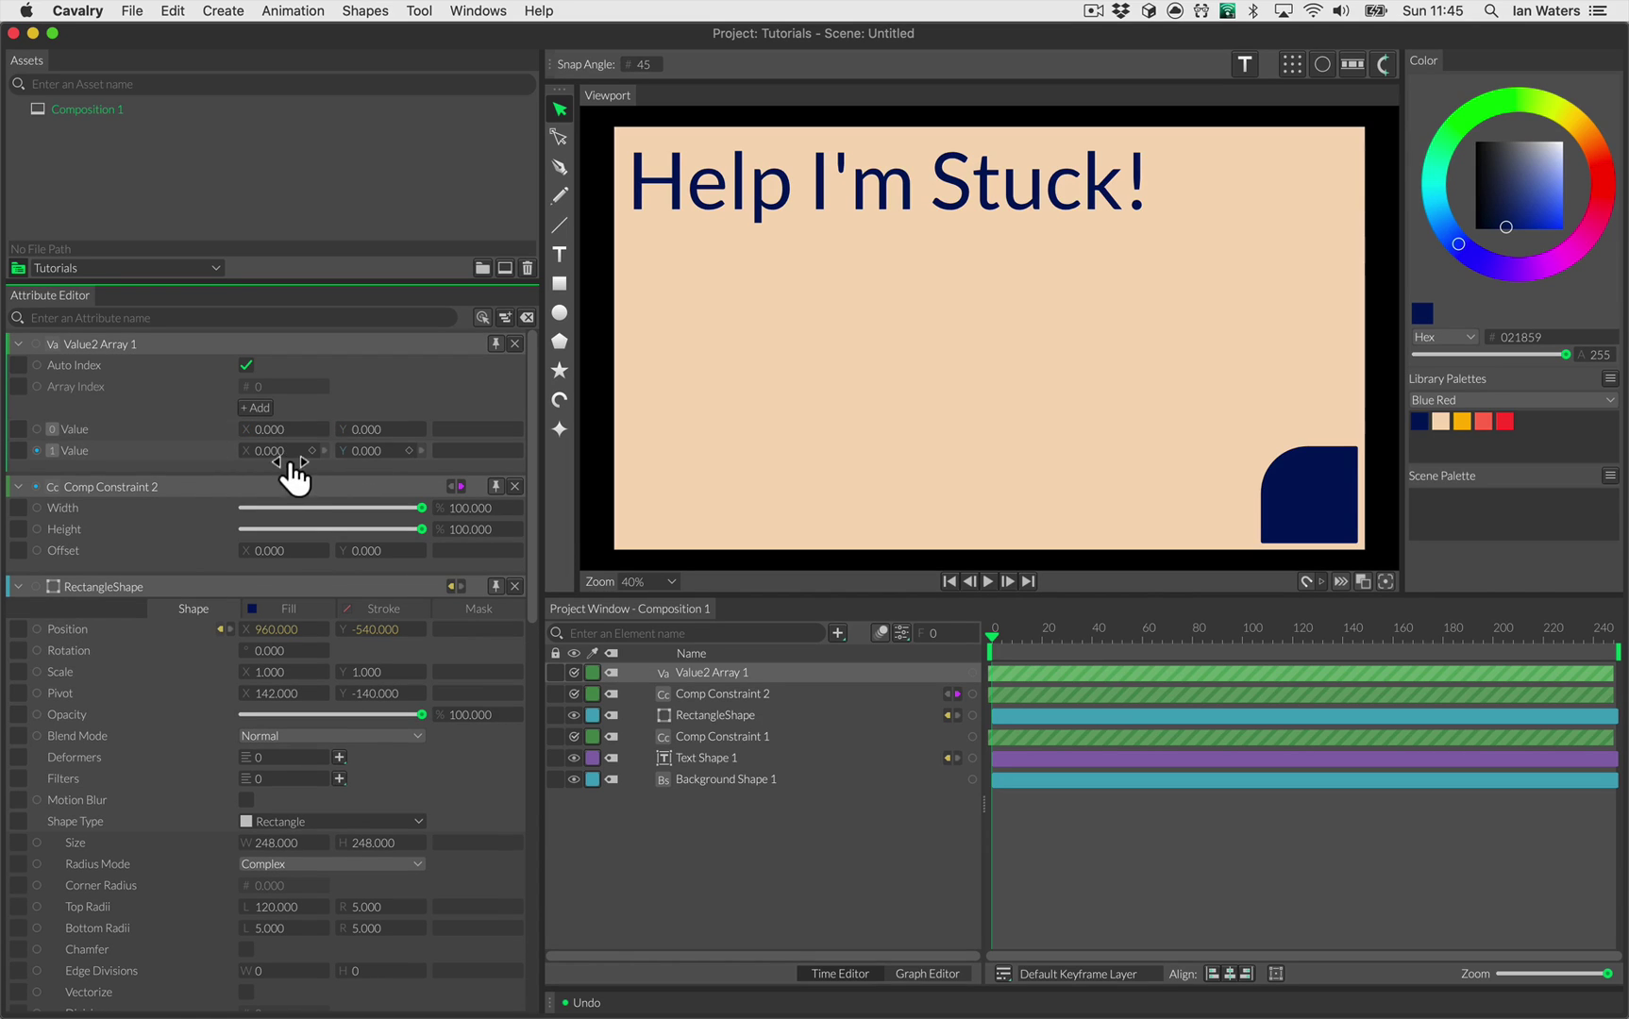
# Step: Enter 1920 × 1080 and 1920 × 640 as the array's two values
pyautogui.click(281, 429)
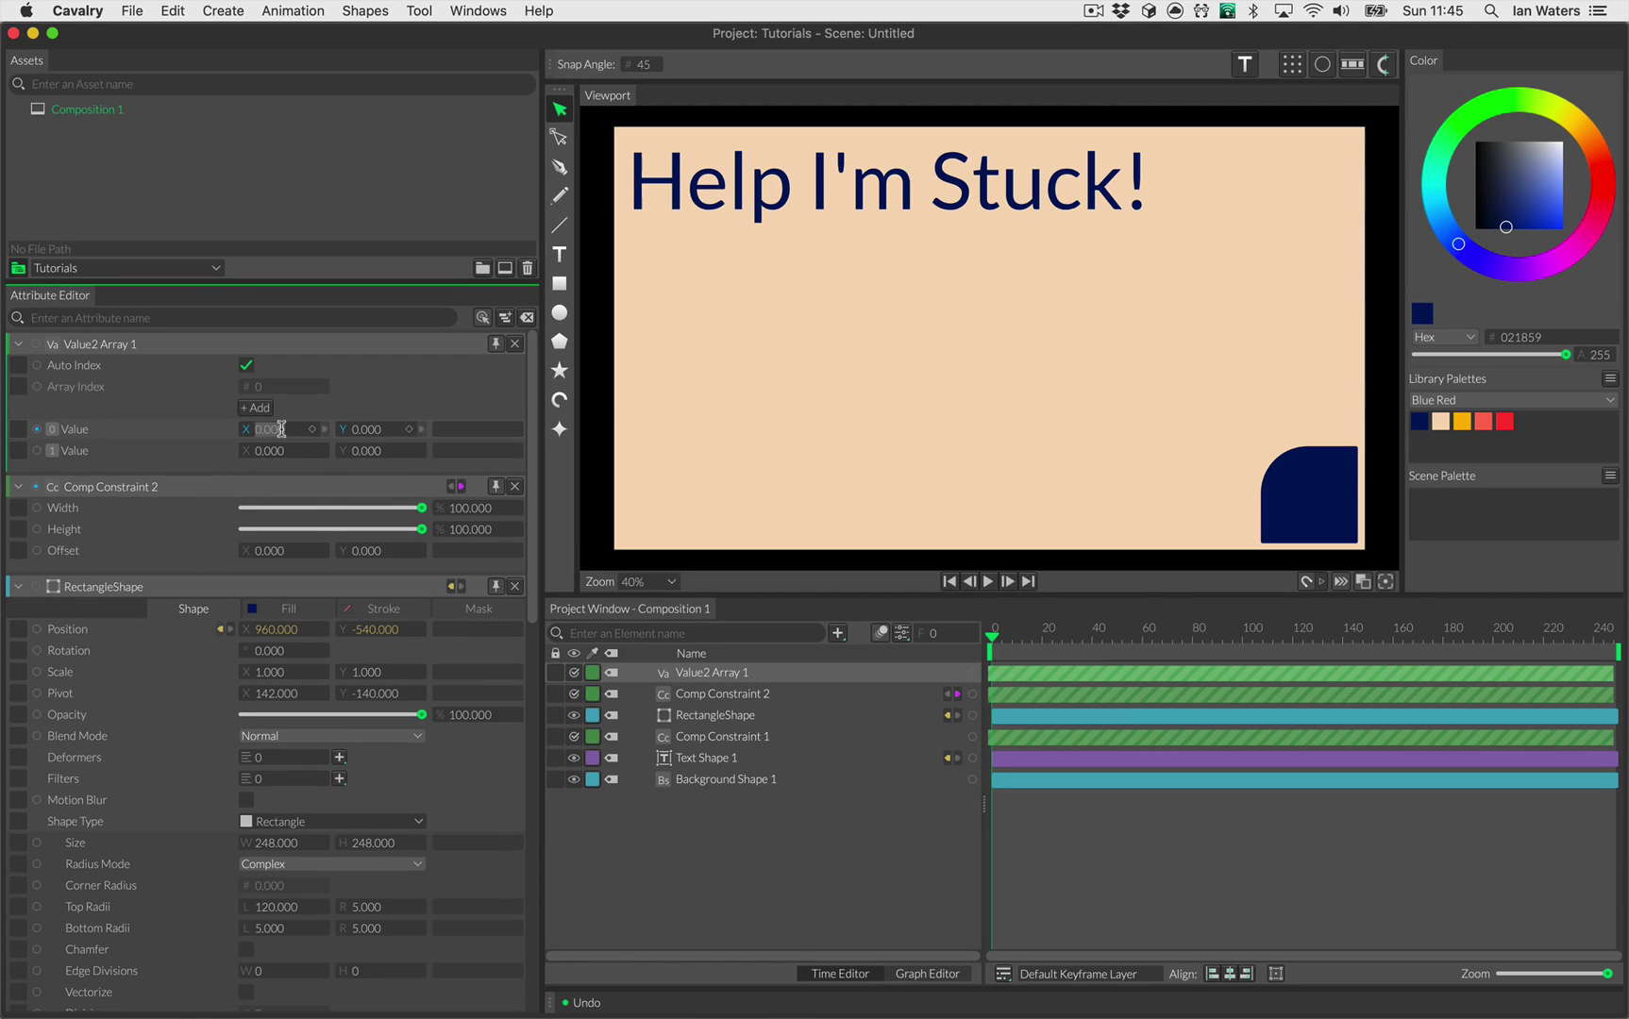
pyautogui.write('1920')
pyautogui.press('Tab')
pyautogui.write('1080.000')
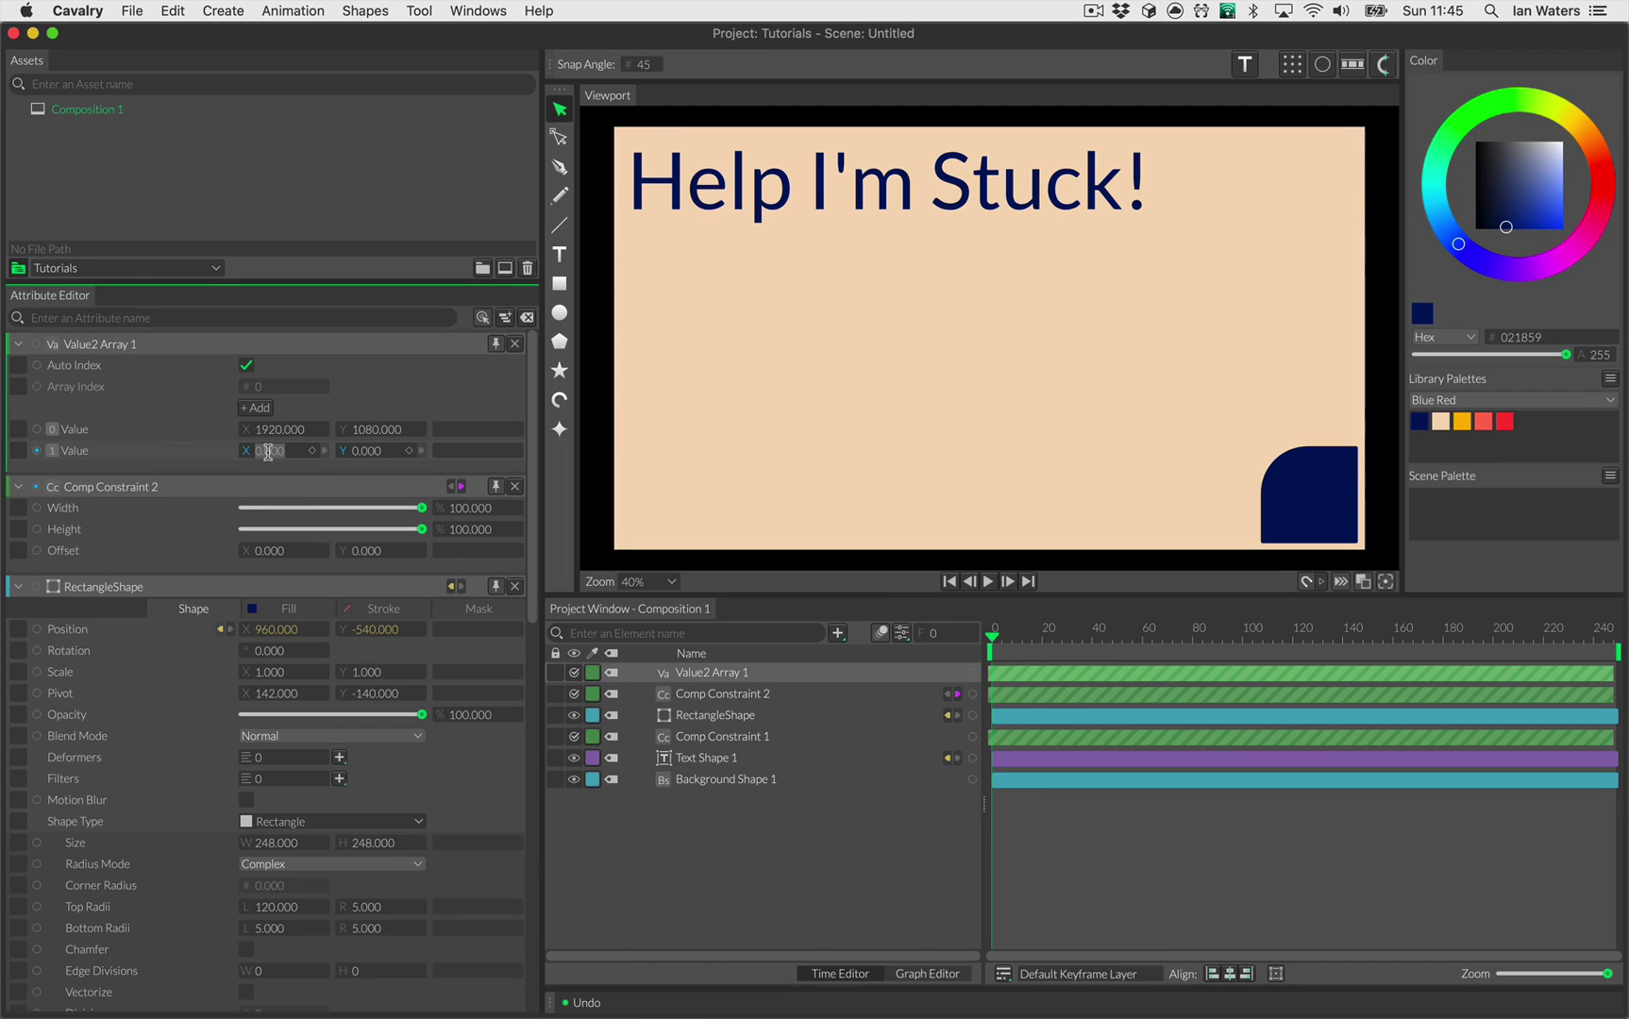
pyautogui.write('1920')
pyautogui.press('Tab')
pyautogui.write('640')
pyautogui.press('Return')
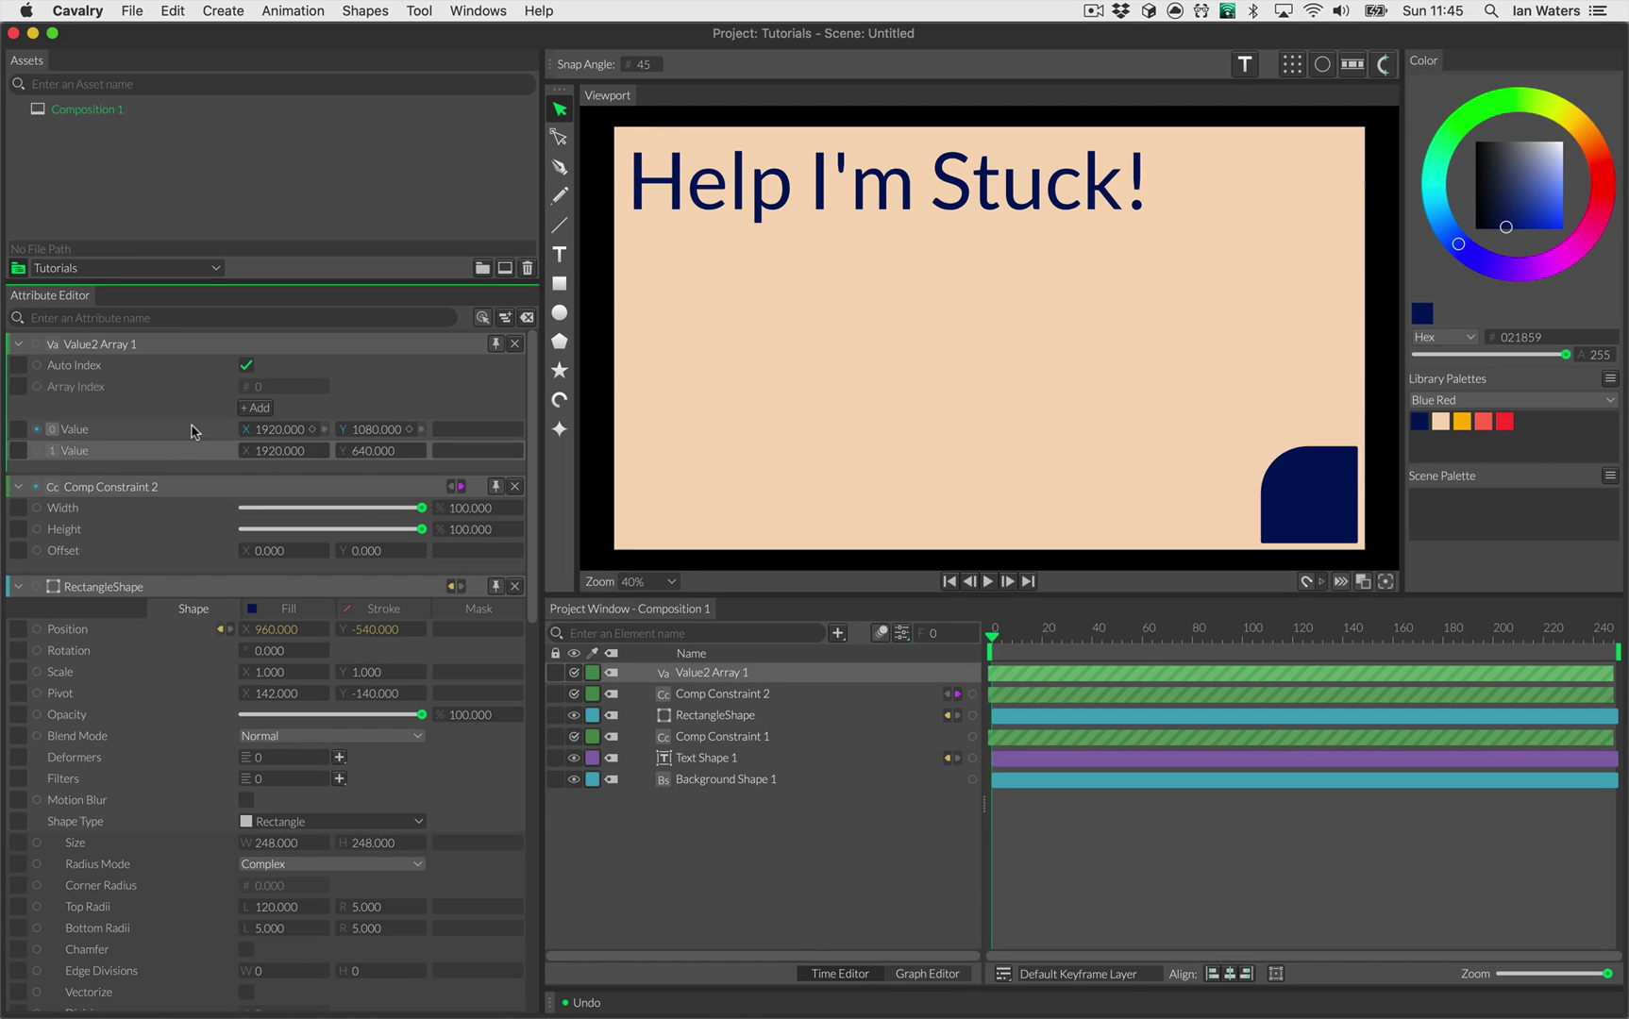
# Step: Link Value2 Array 1's output to Composition 1's Resolution using a detached settings window
pyautogui.click(904, 634)
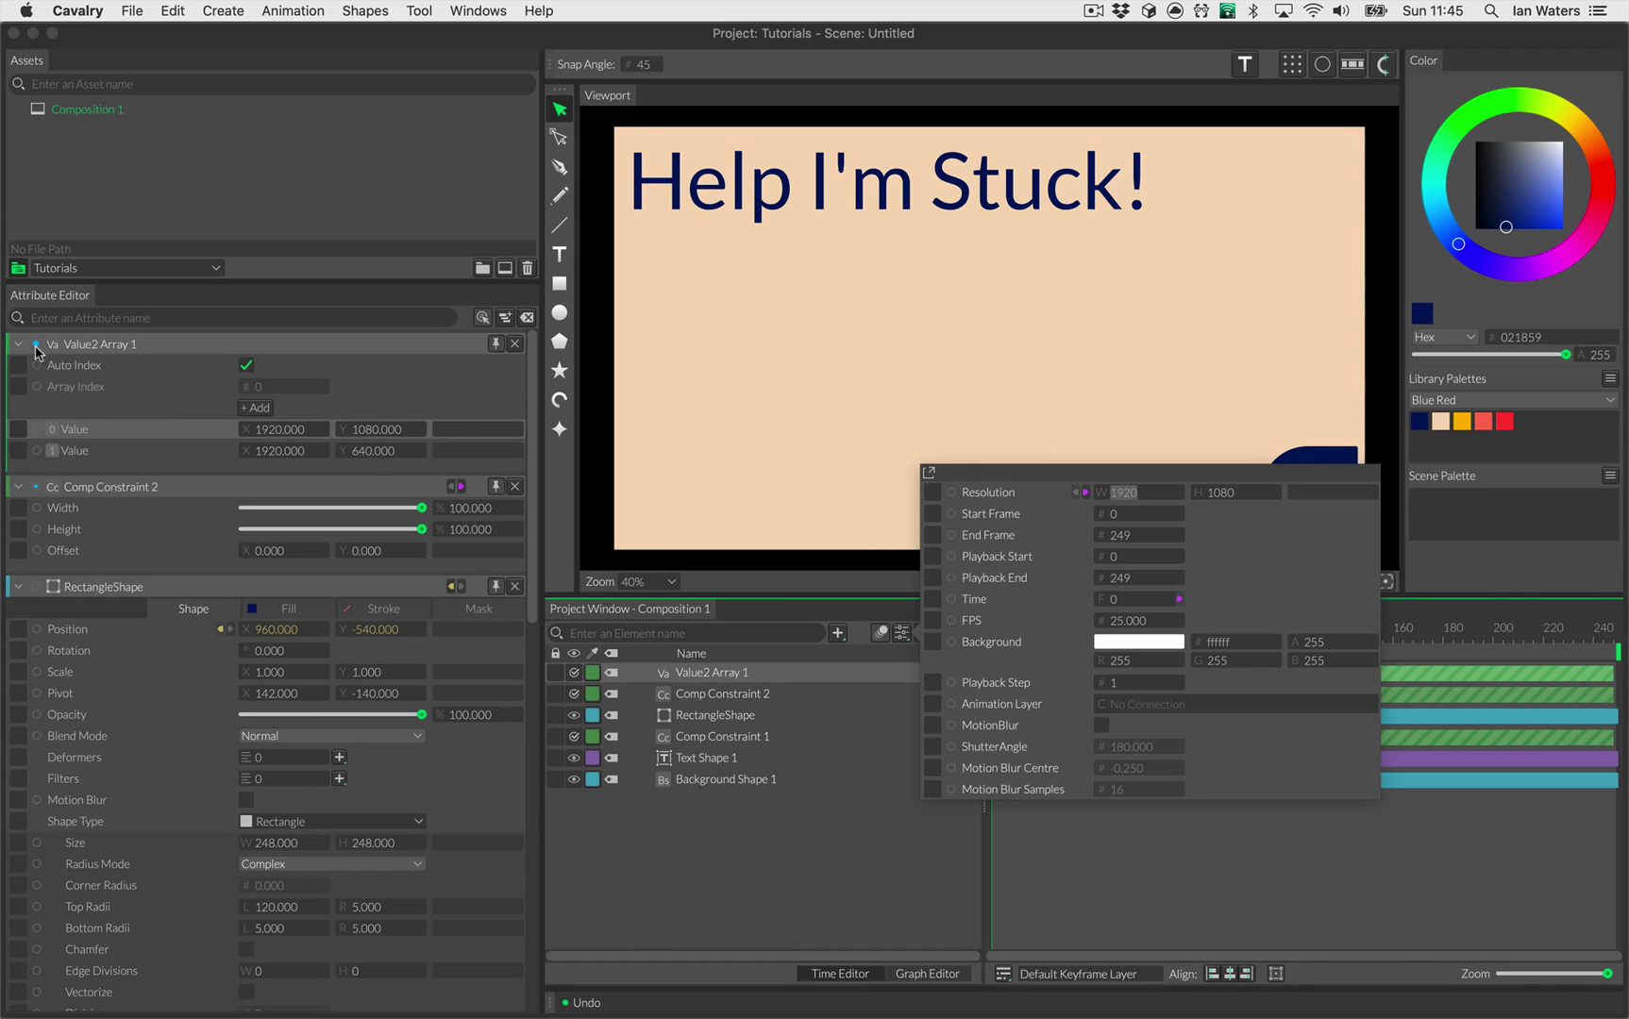
pyautogui.moveTo(36, 345); pyautogui.dragTo(864, 863)
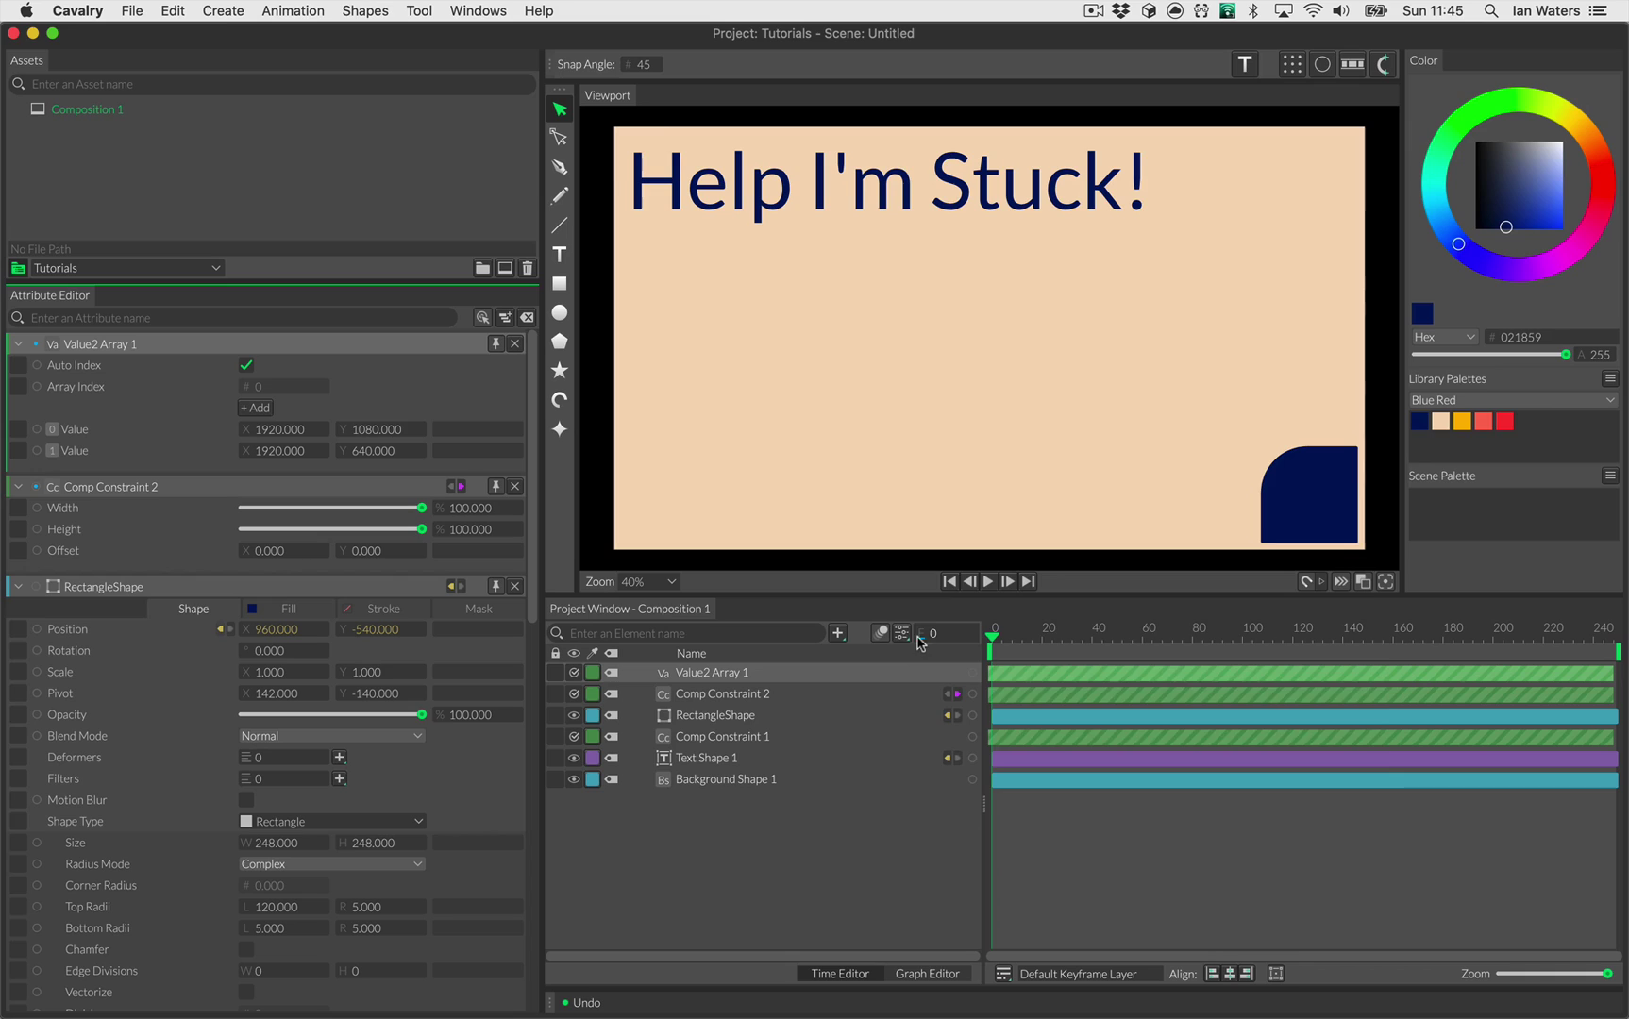
pyautogui.click(903, 635)
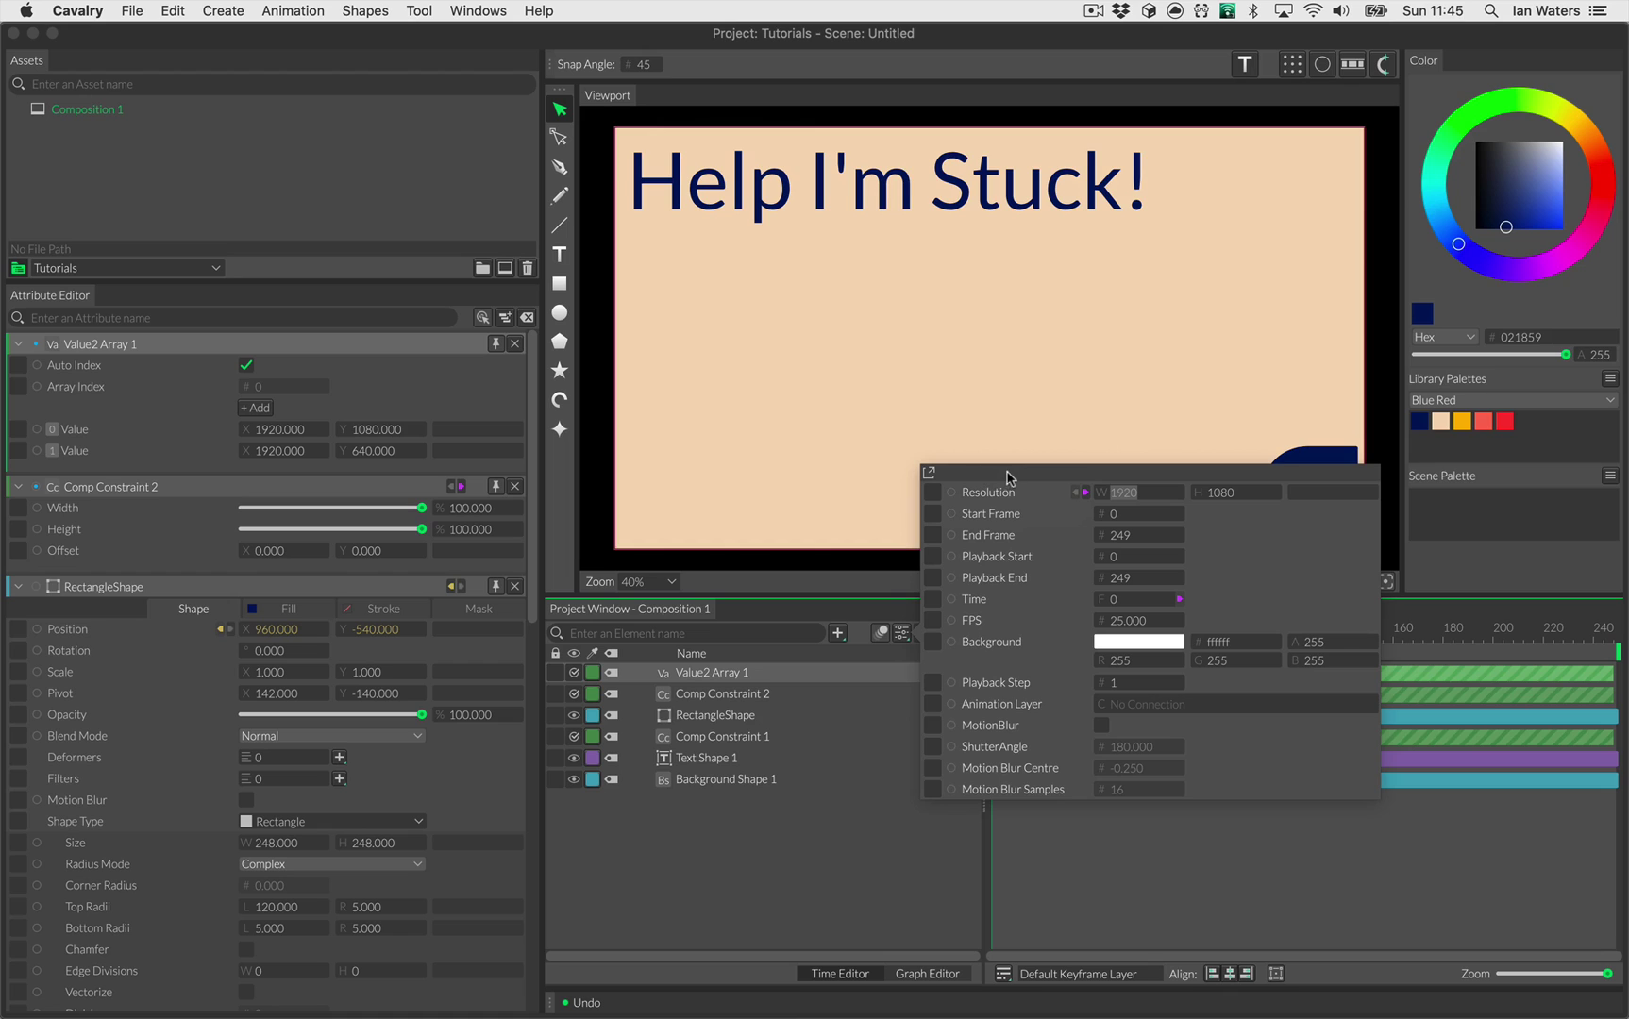
pyautogui.moveTo(1010, 477); pyautogui.dragTo(1038, 502)
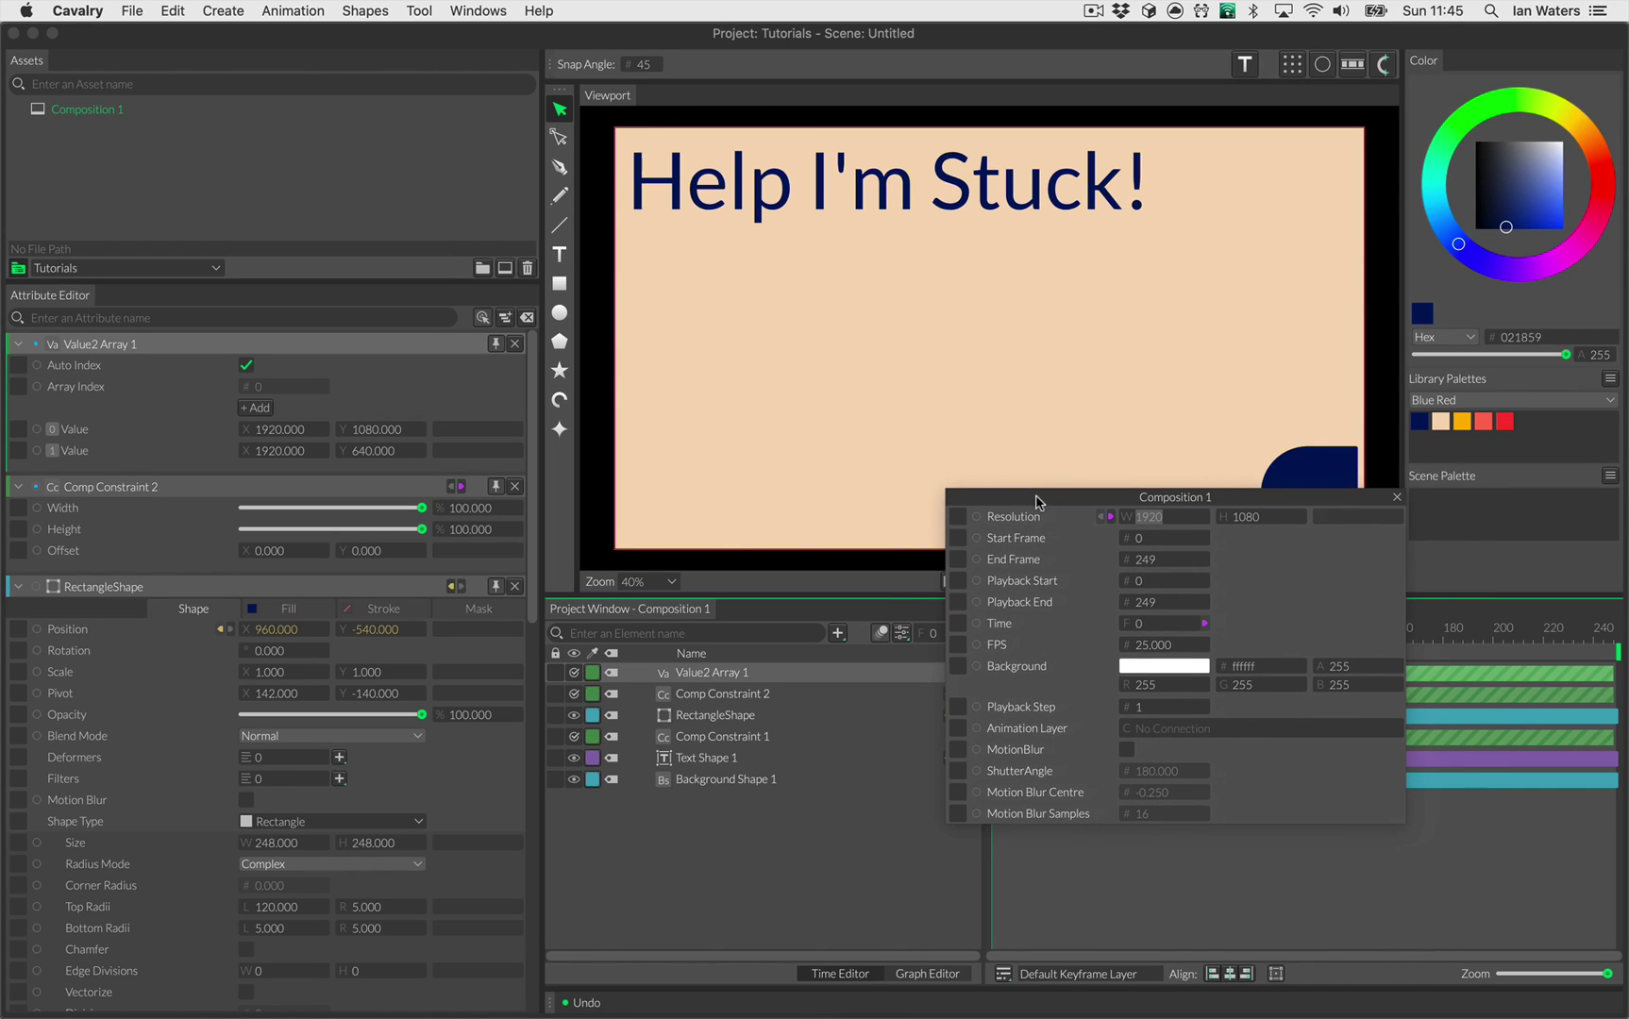
pyautogui.moveTo(1038, 502); pyautogui.dragTo(1001, 564)
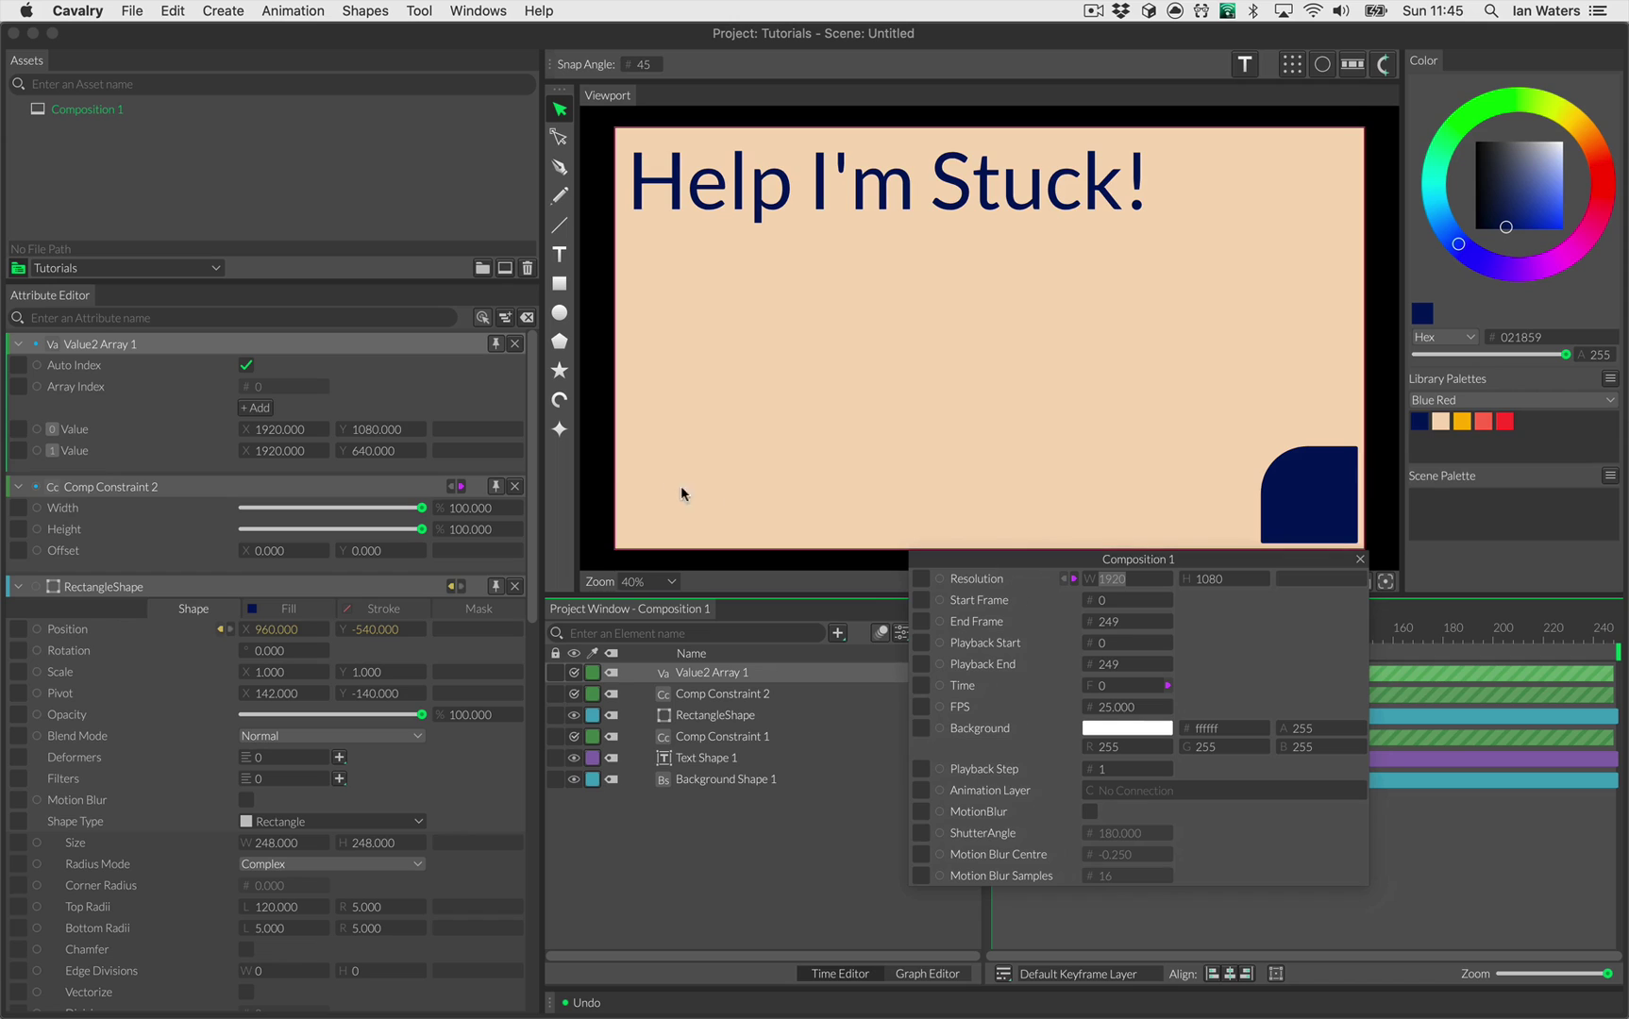
pyautogui.moveTo(36, 343); pyautogui.dragTo(979, 585)
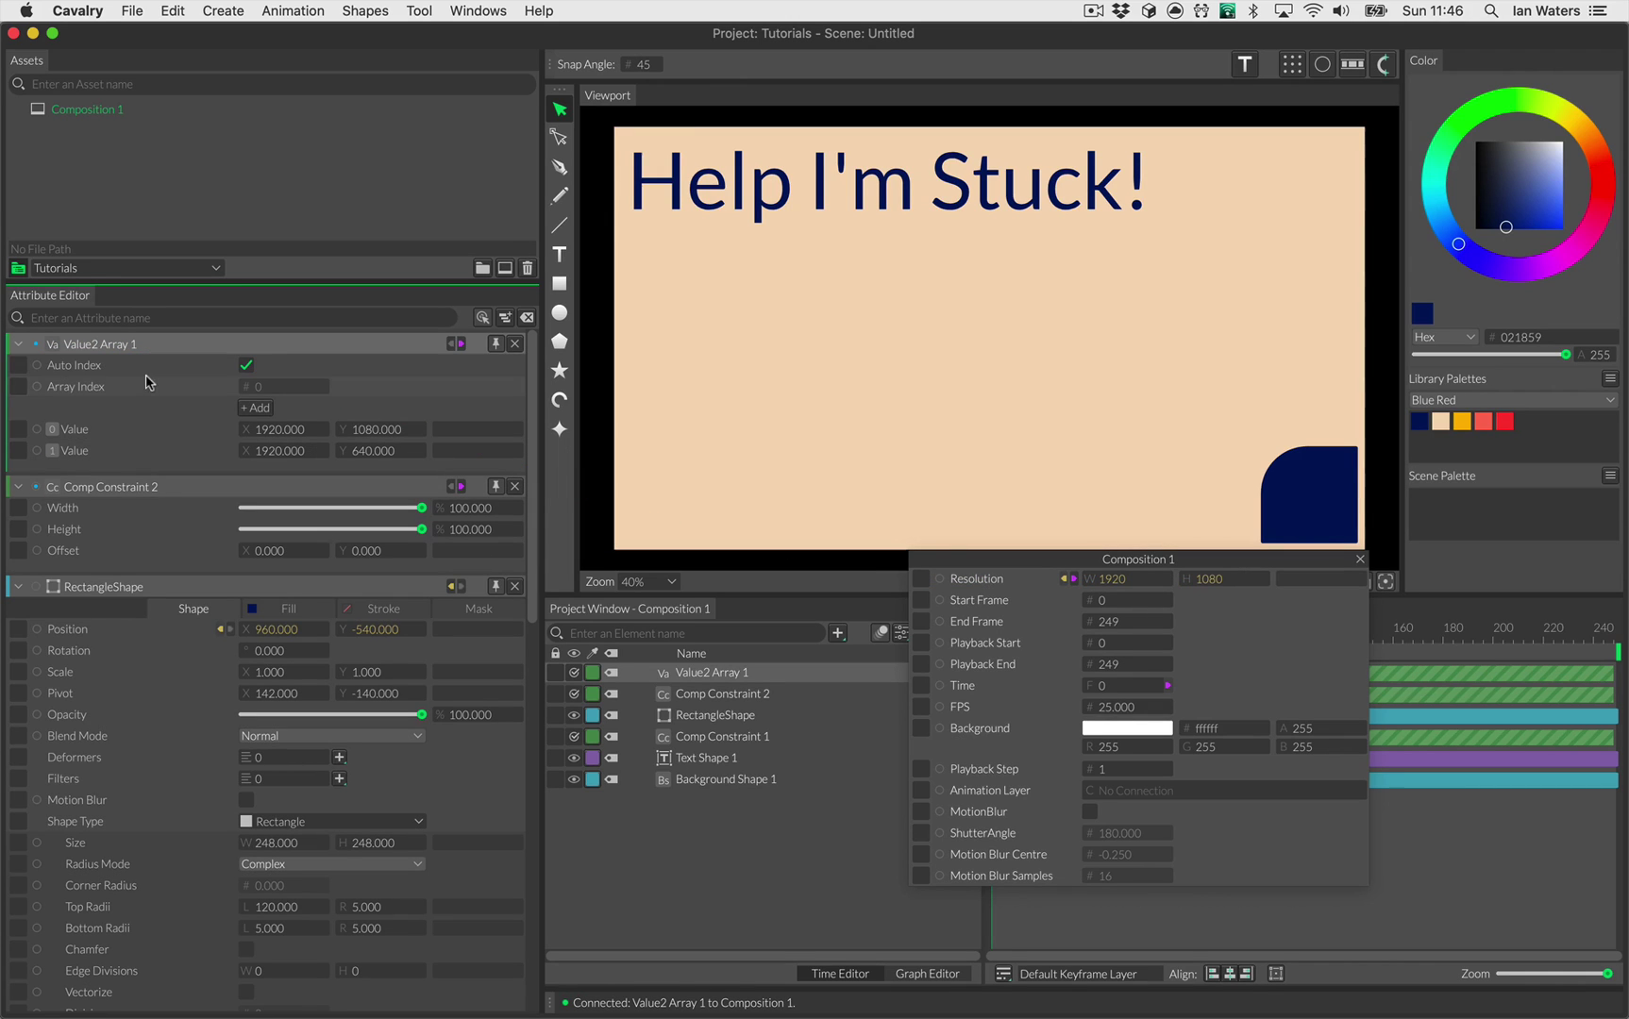
pyautogui.click(1360, 559)
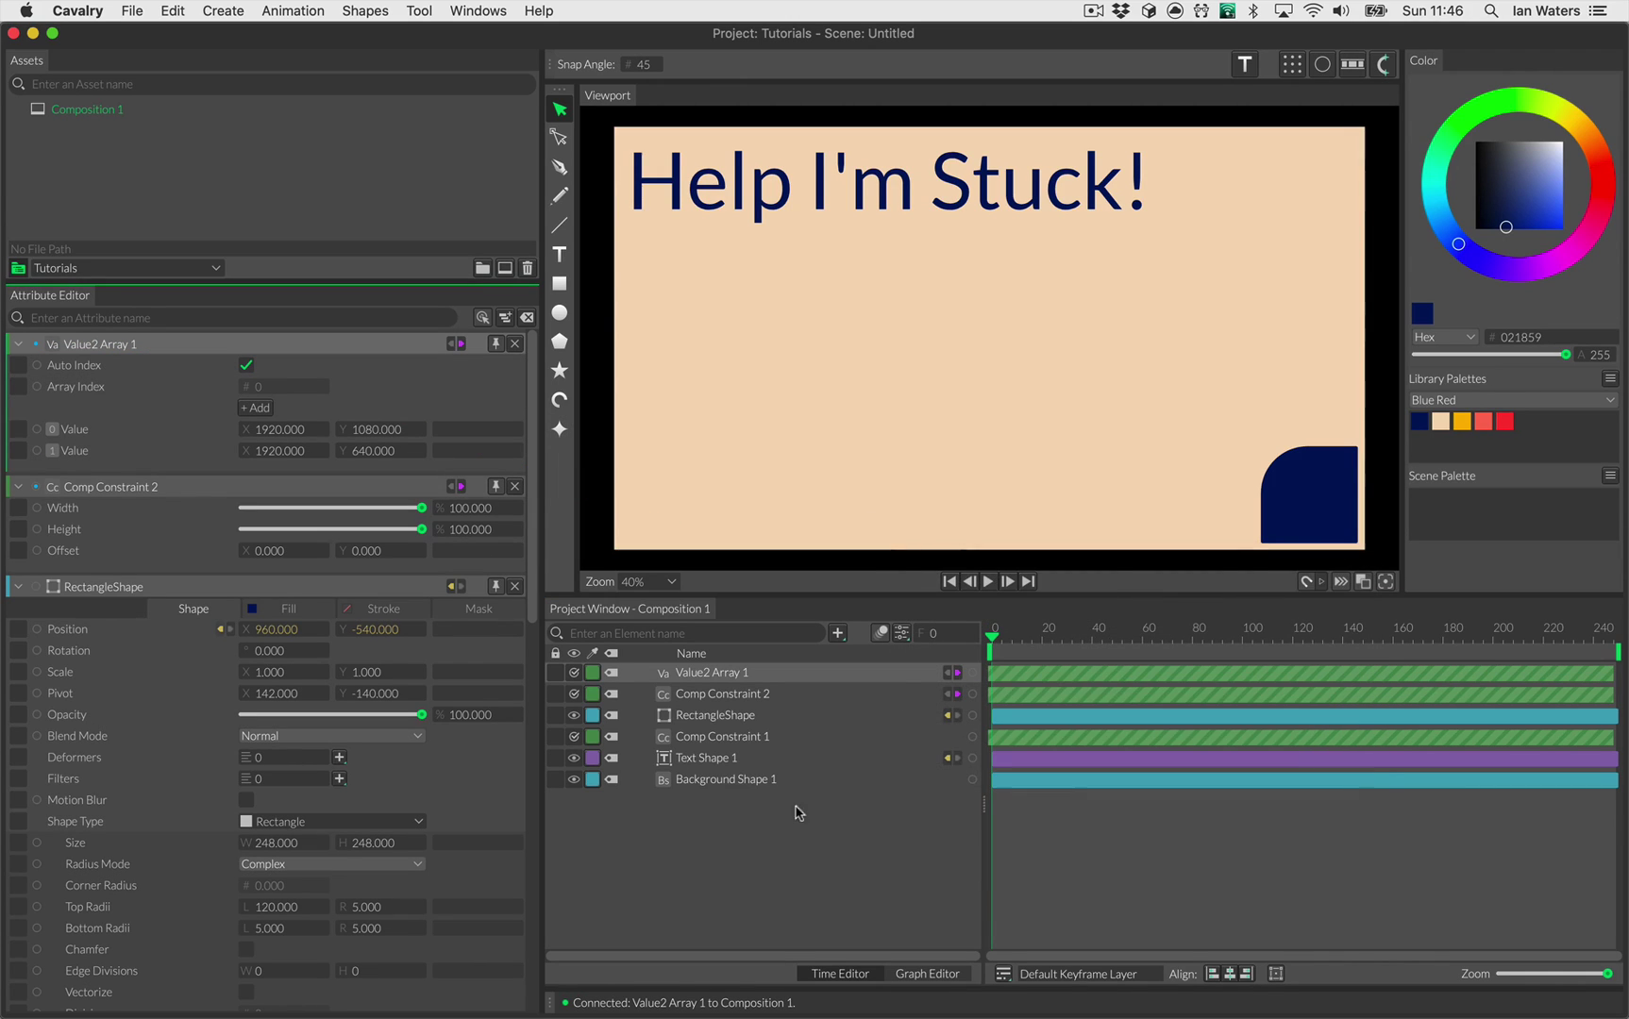
# Step: Disable Auto Index, preview Array Index 1, then set Array Index to 0 for 1920 × 1080
pyautogui.click(246, 364)
pyautogui.click(270, 383)
pyautogui.write('1')
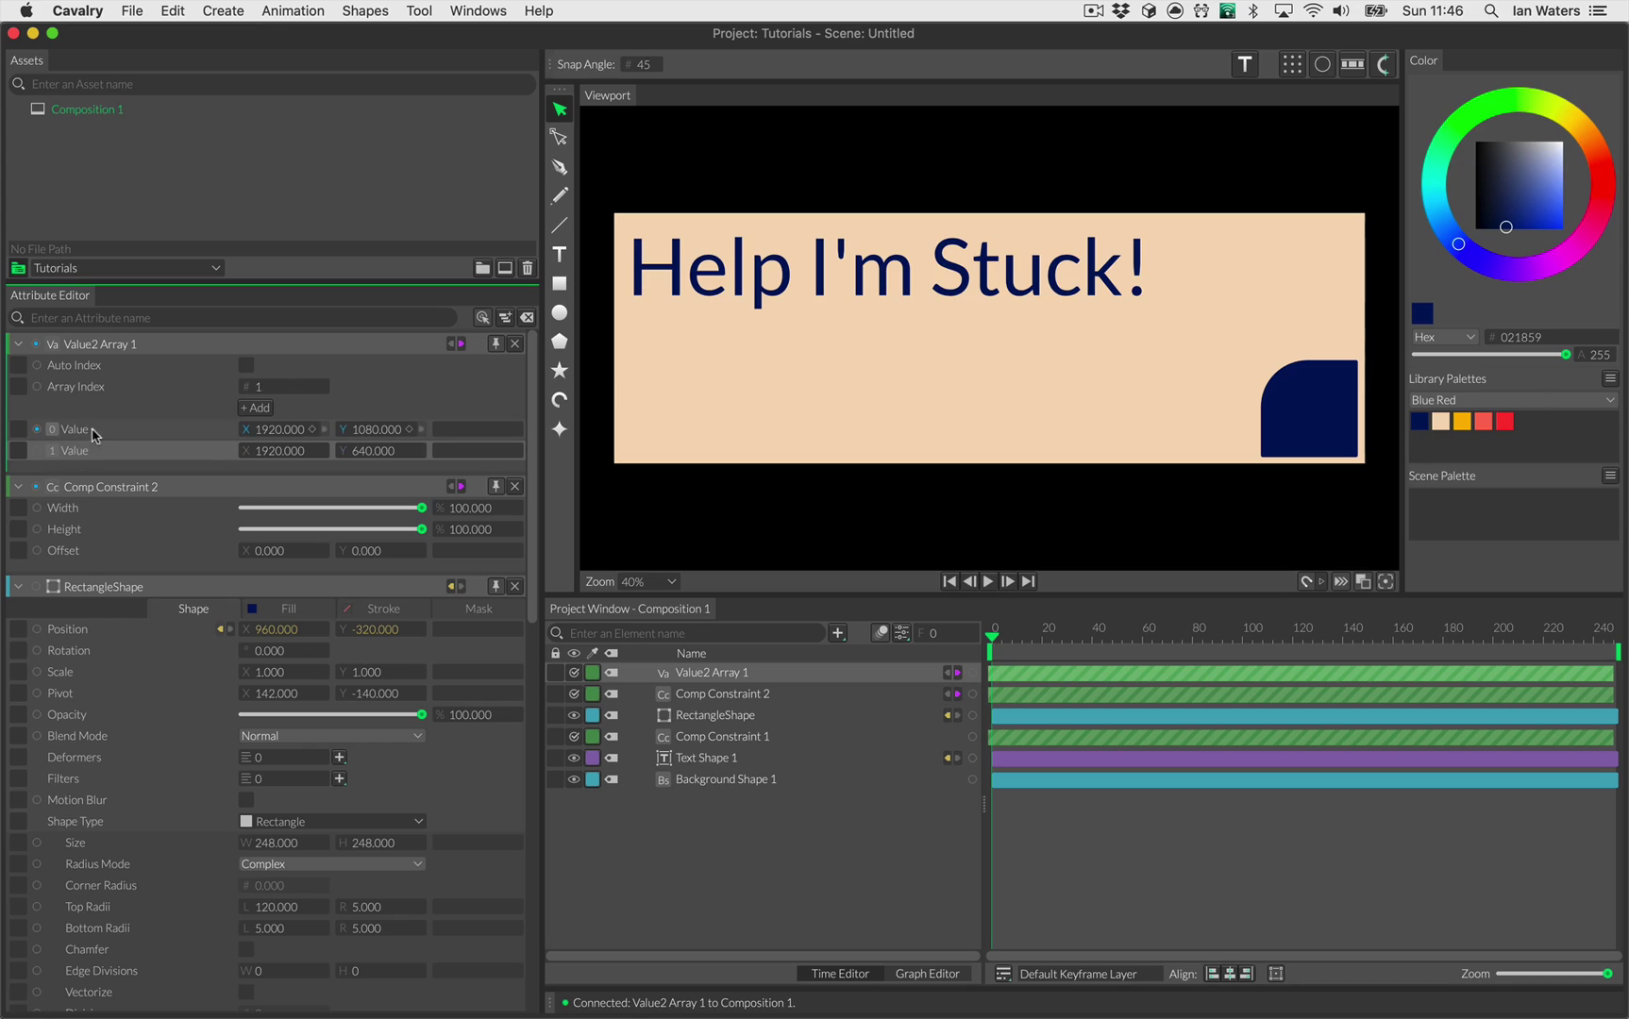
pyautogui.moveTo(86, 445)
pyautogui.press('Return')
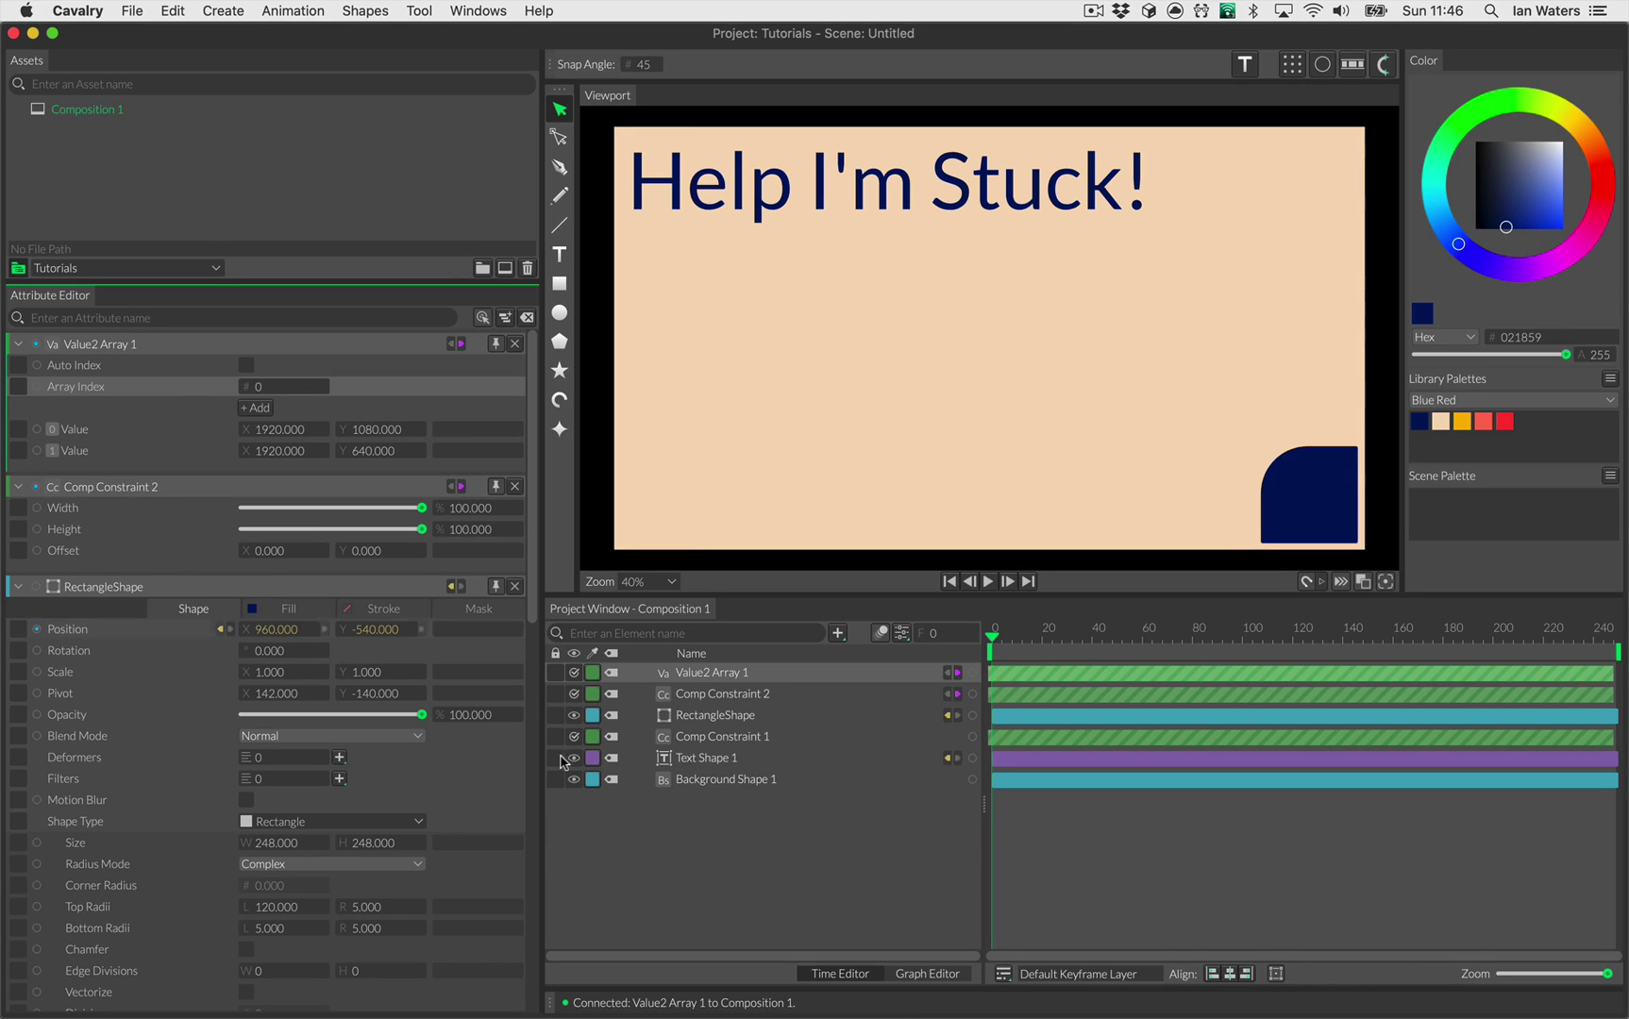
pyautogui.click(649, 816)
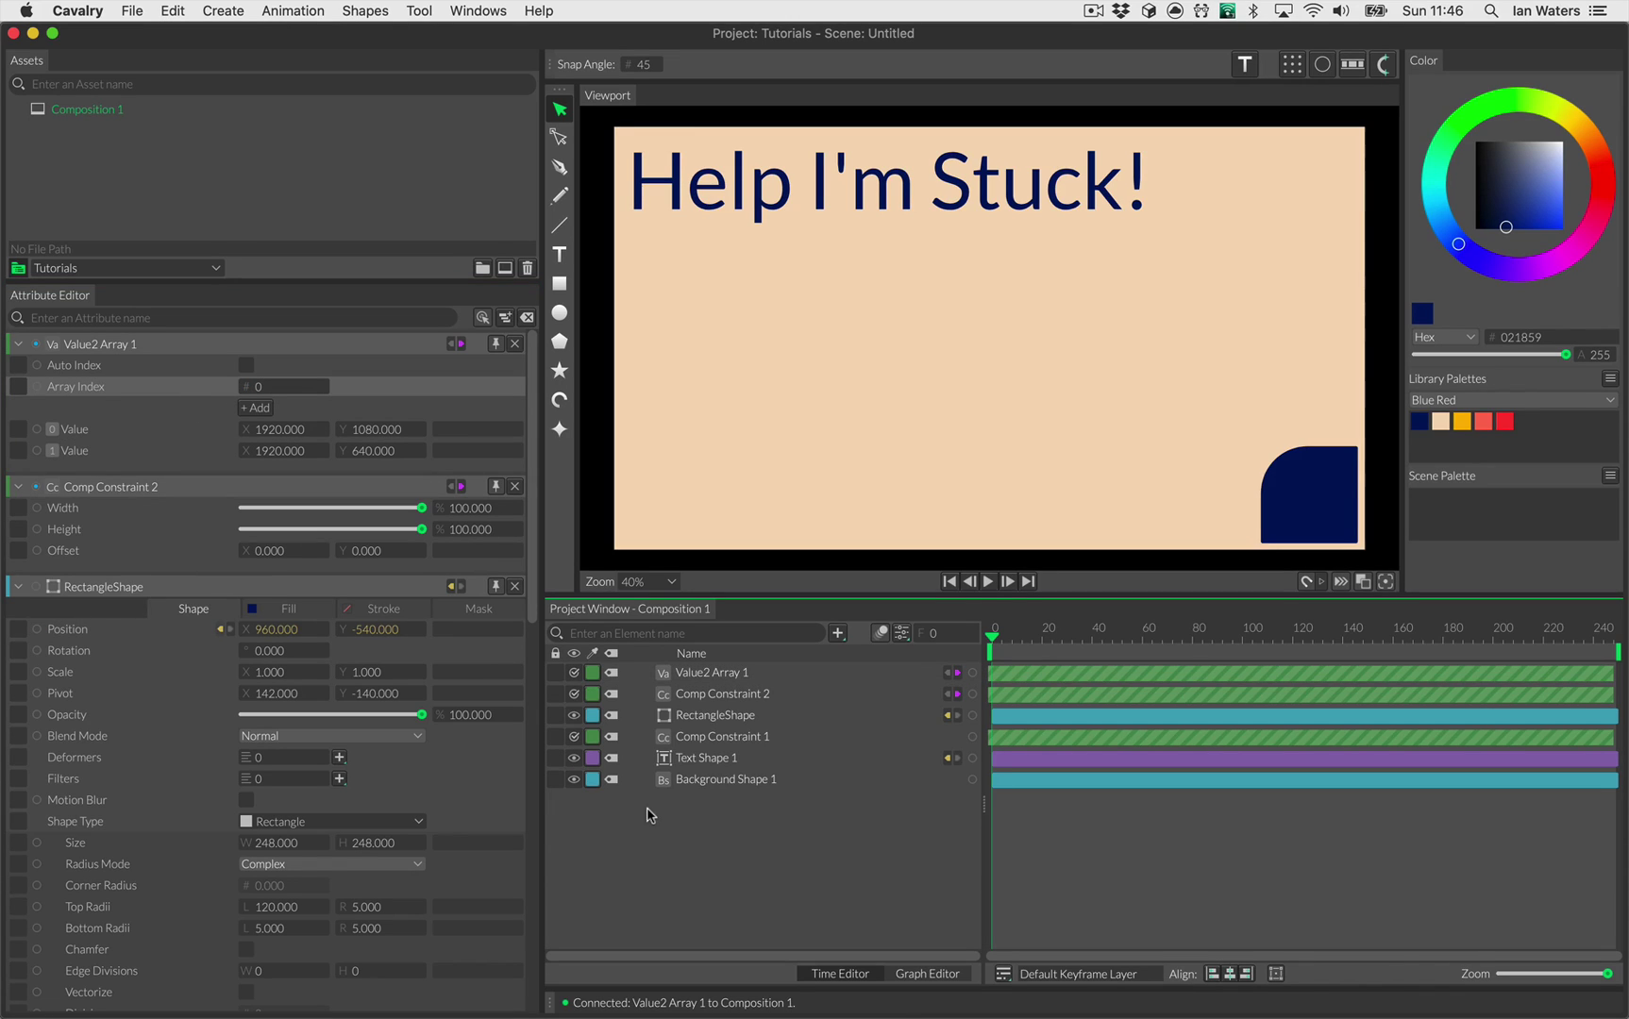
# Step: Enable Dynamic Render with 2 renders, linking Dynamic Index to Value2 Array 1's index
pyautogui.press('super+shift+r')
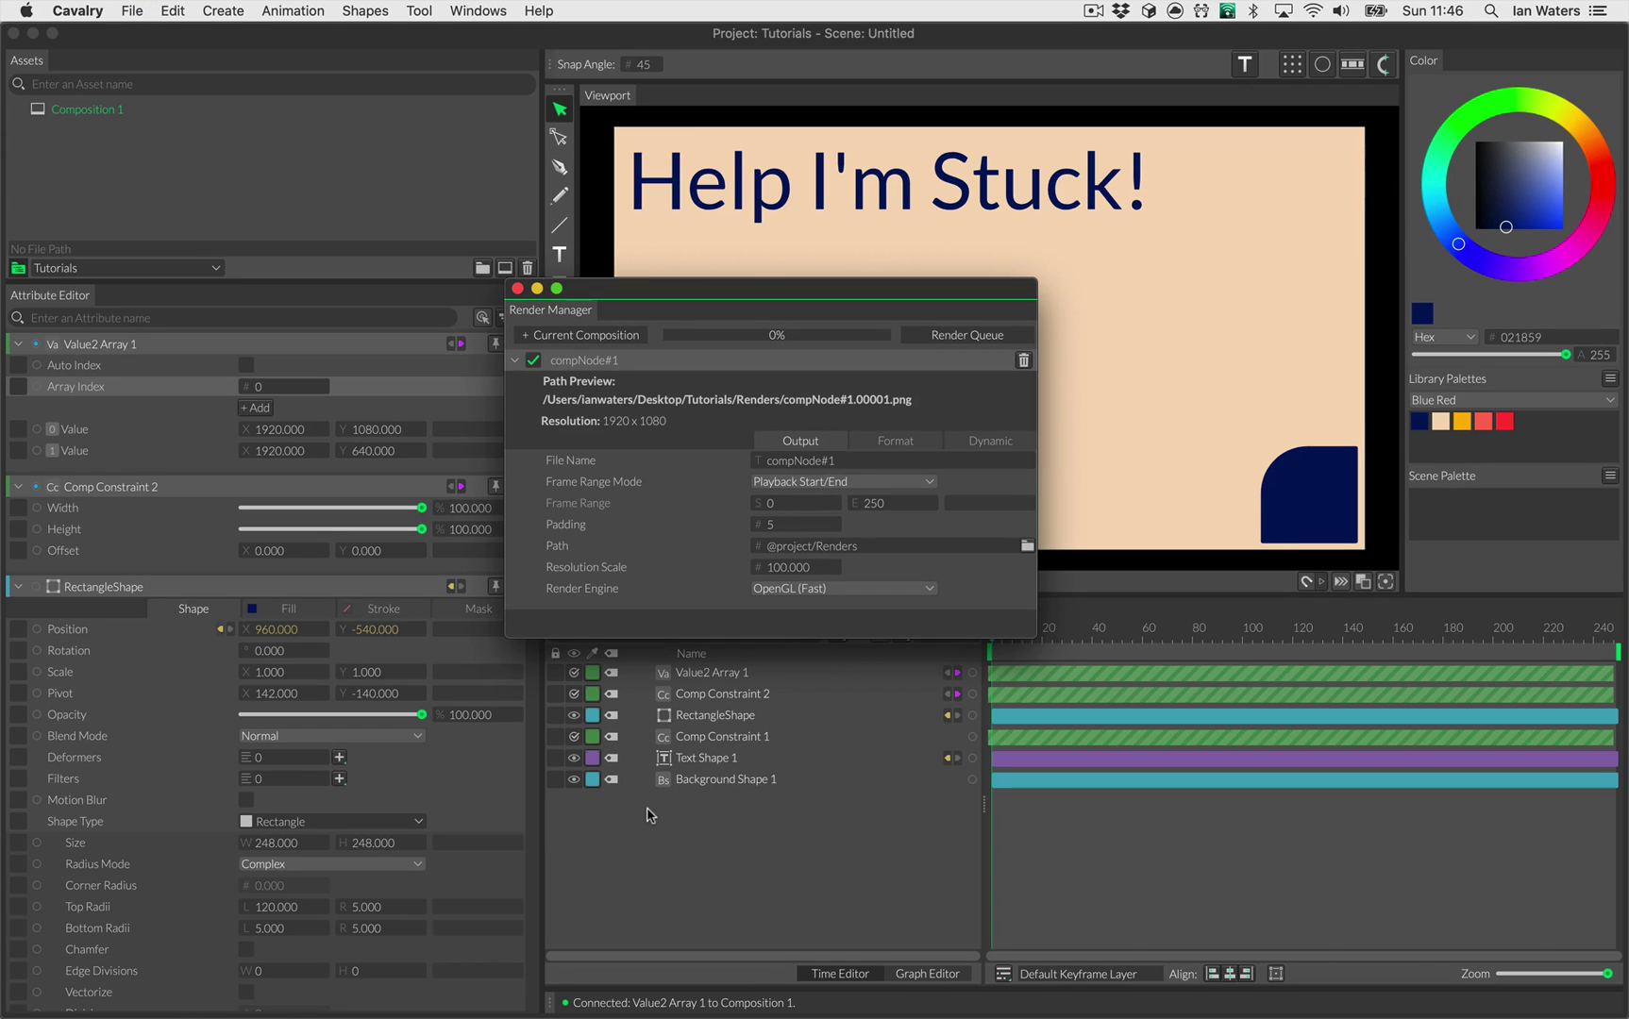
pyautogui.click(972, 443)
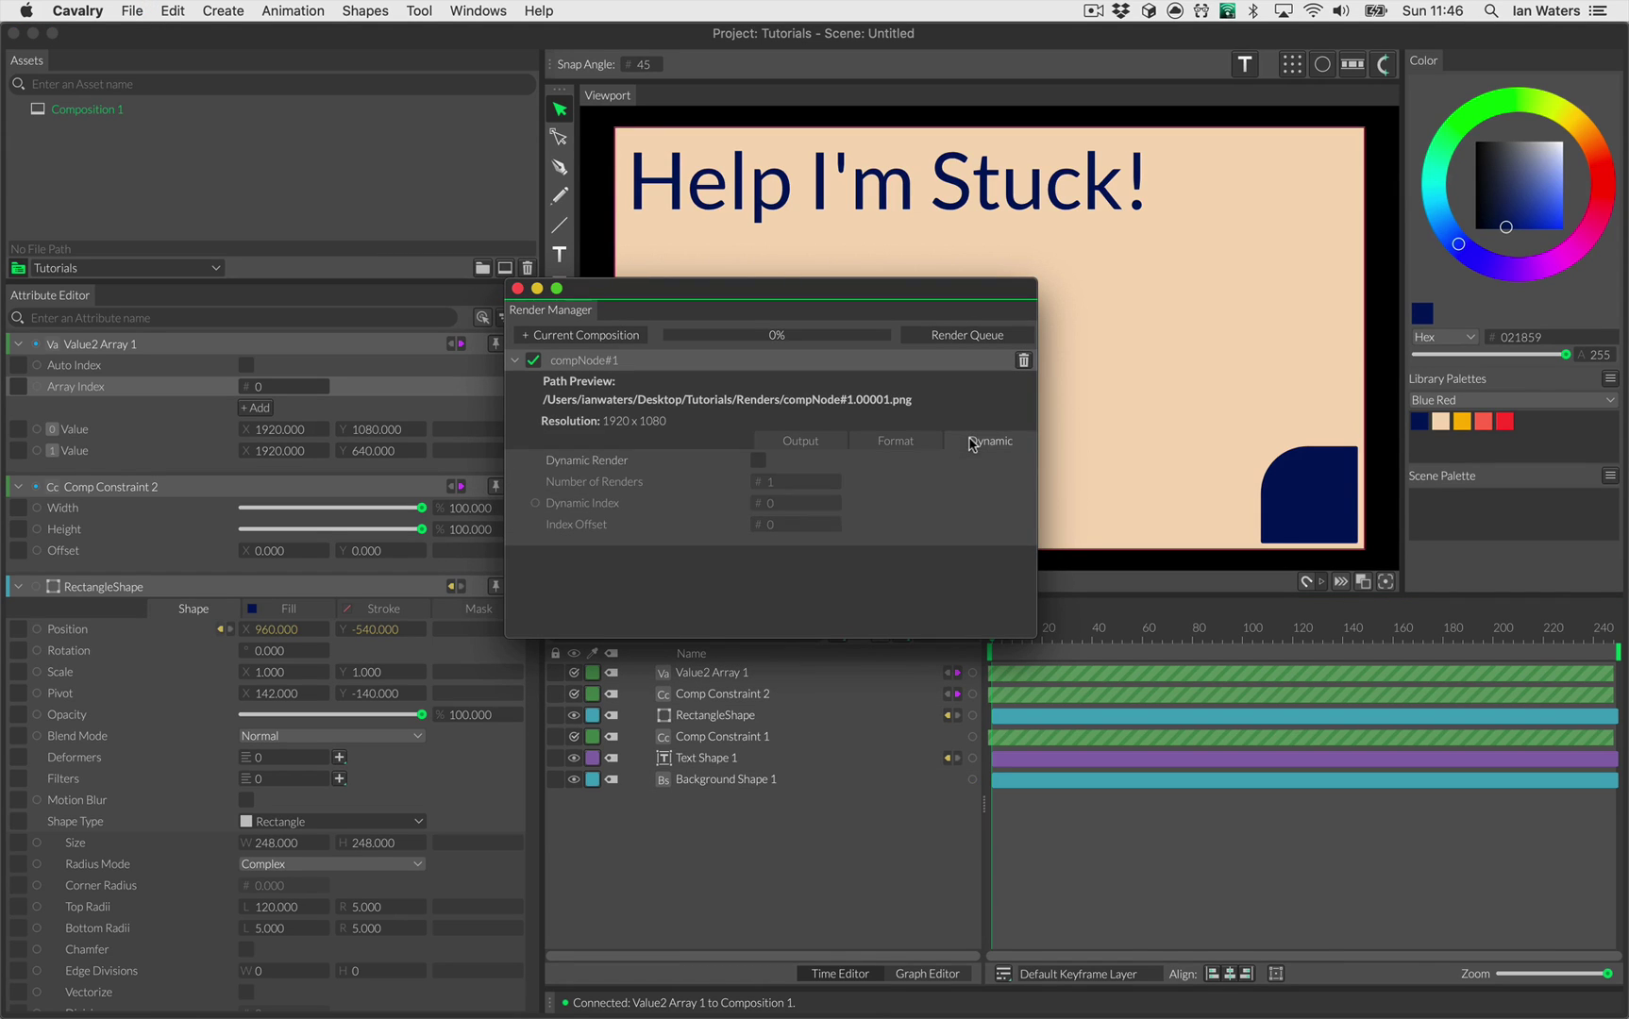
pyautogui.click(758, 462)
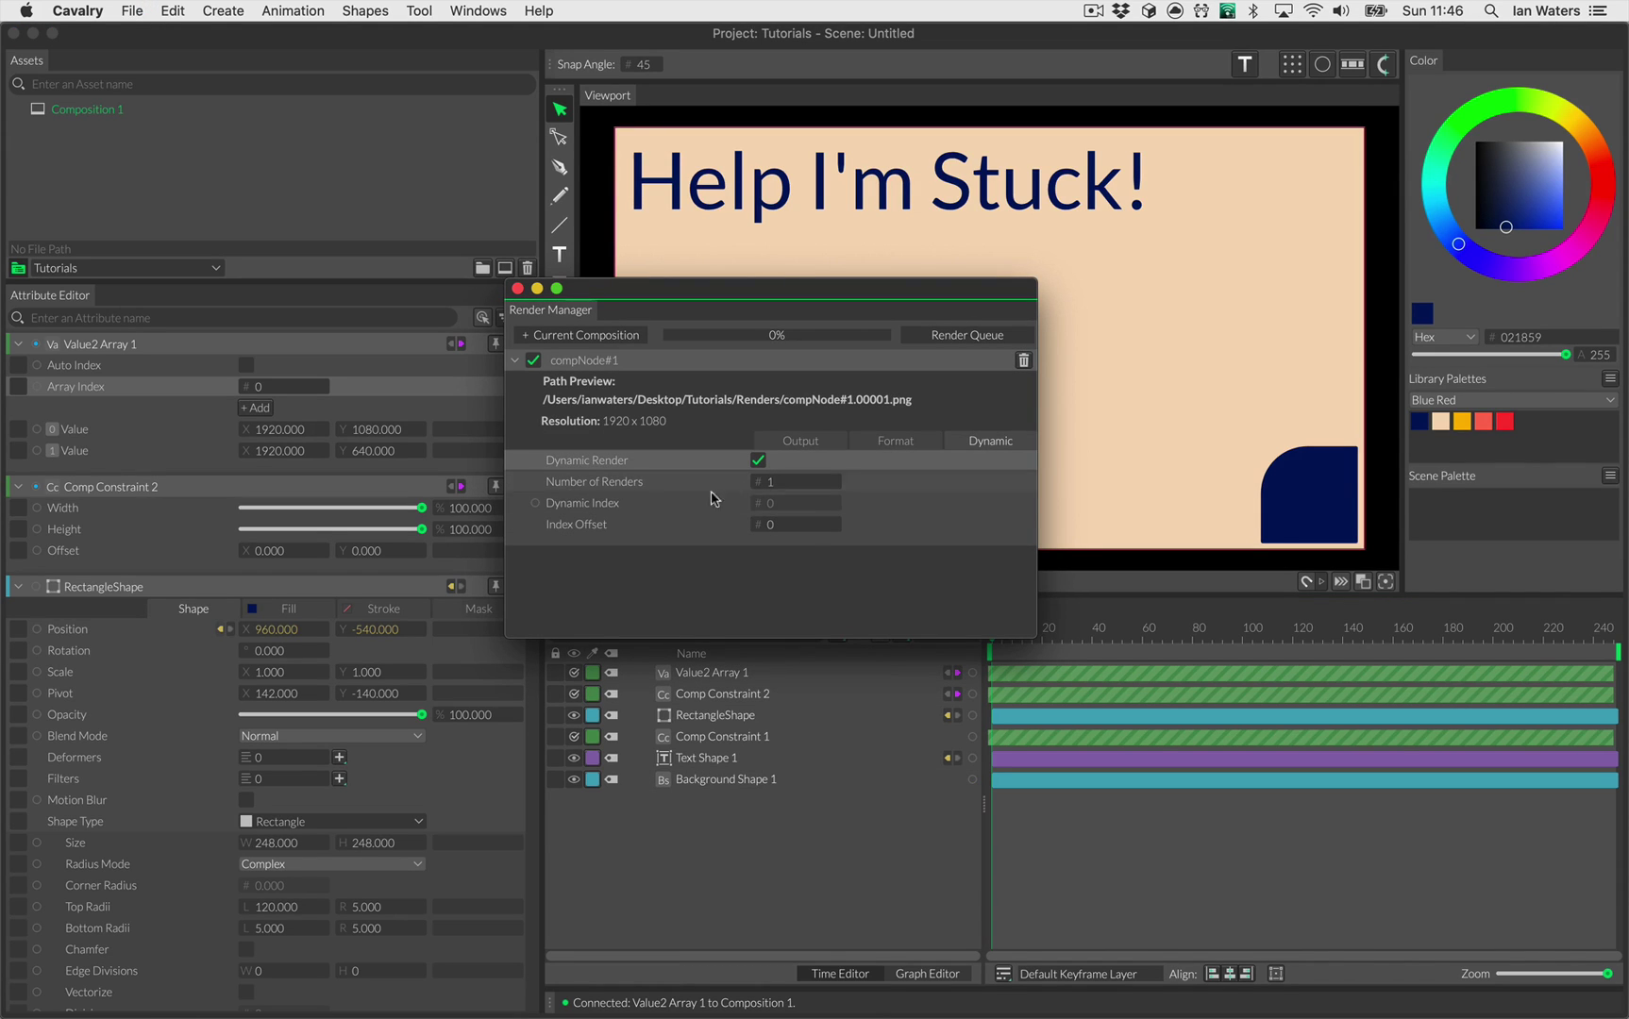
pyautogui.click(805, 479)
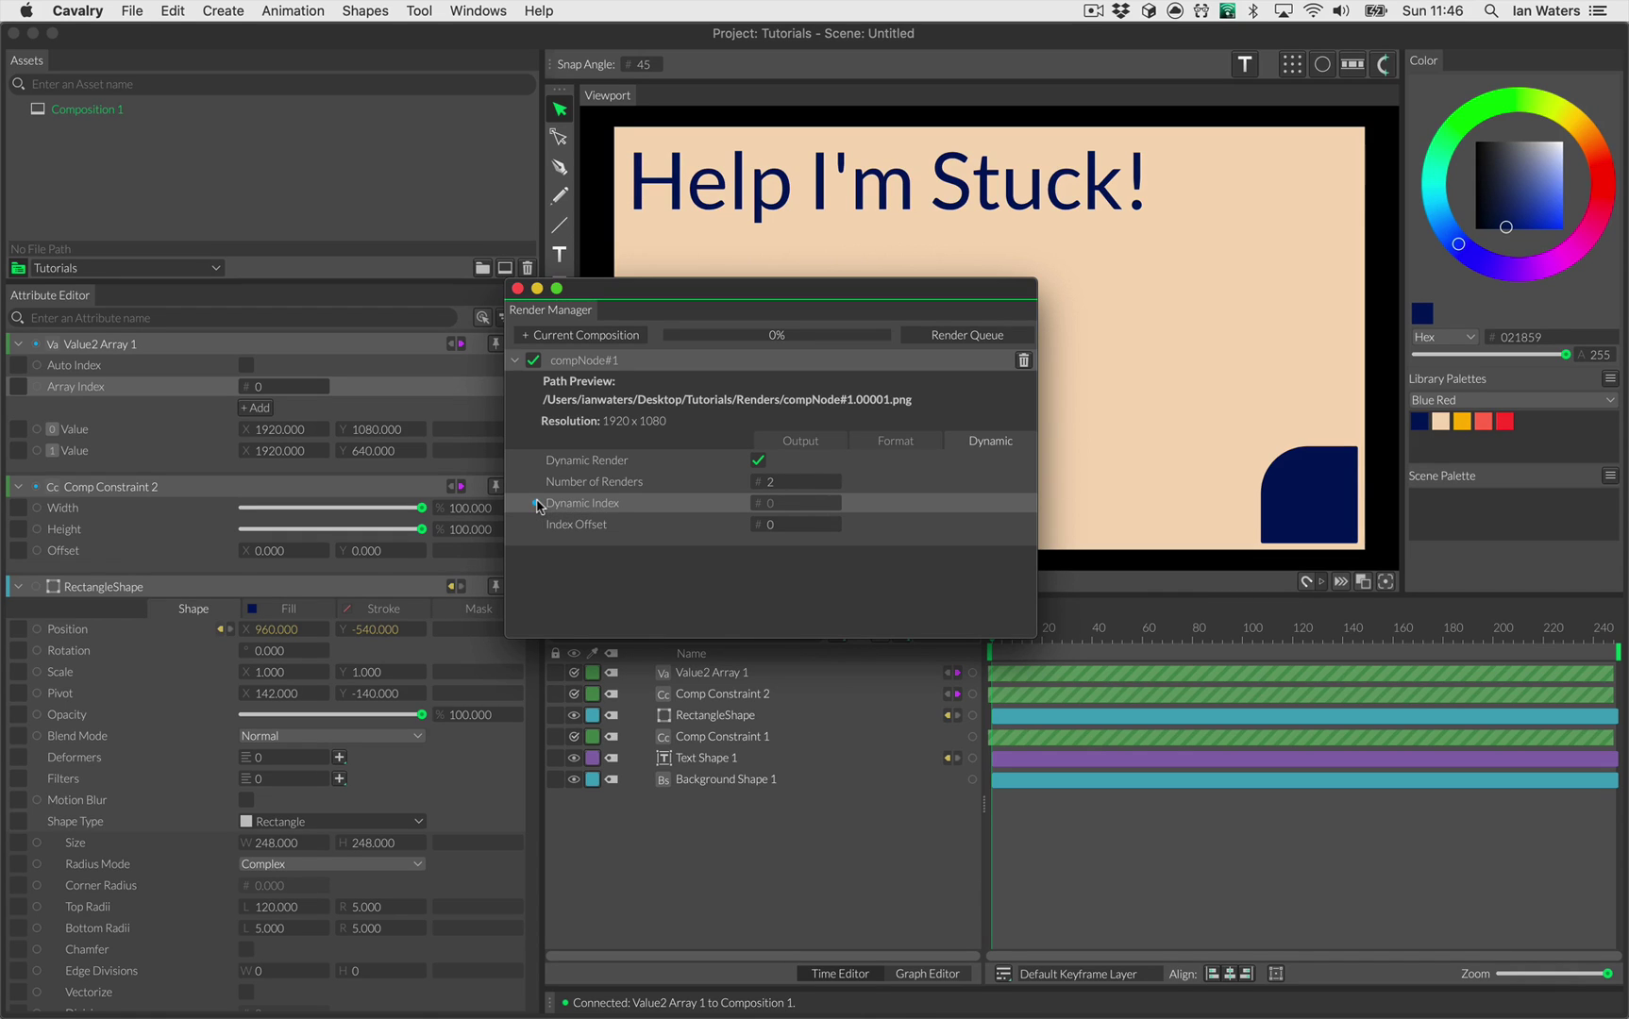
pyautogui.moveTo(535, 503); pyautogui.dragTo(85, 389)
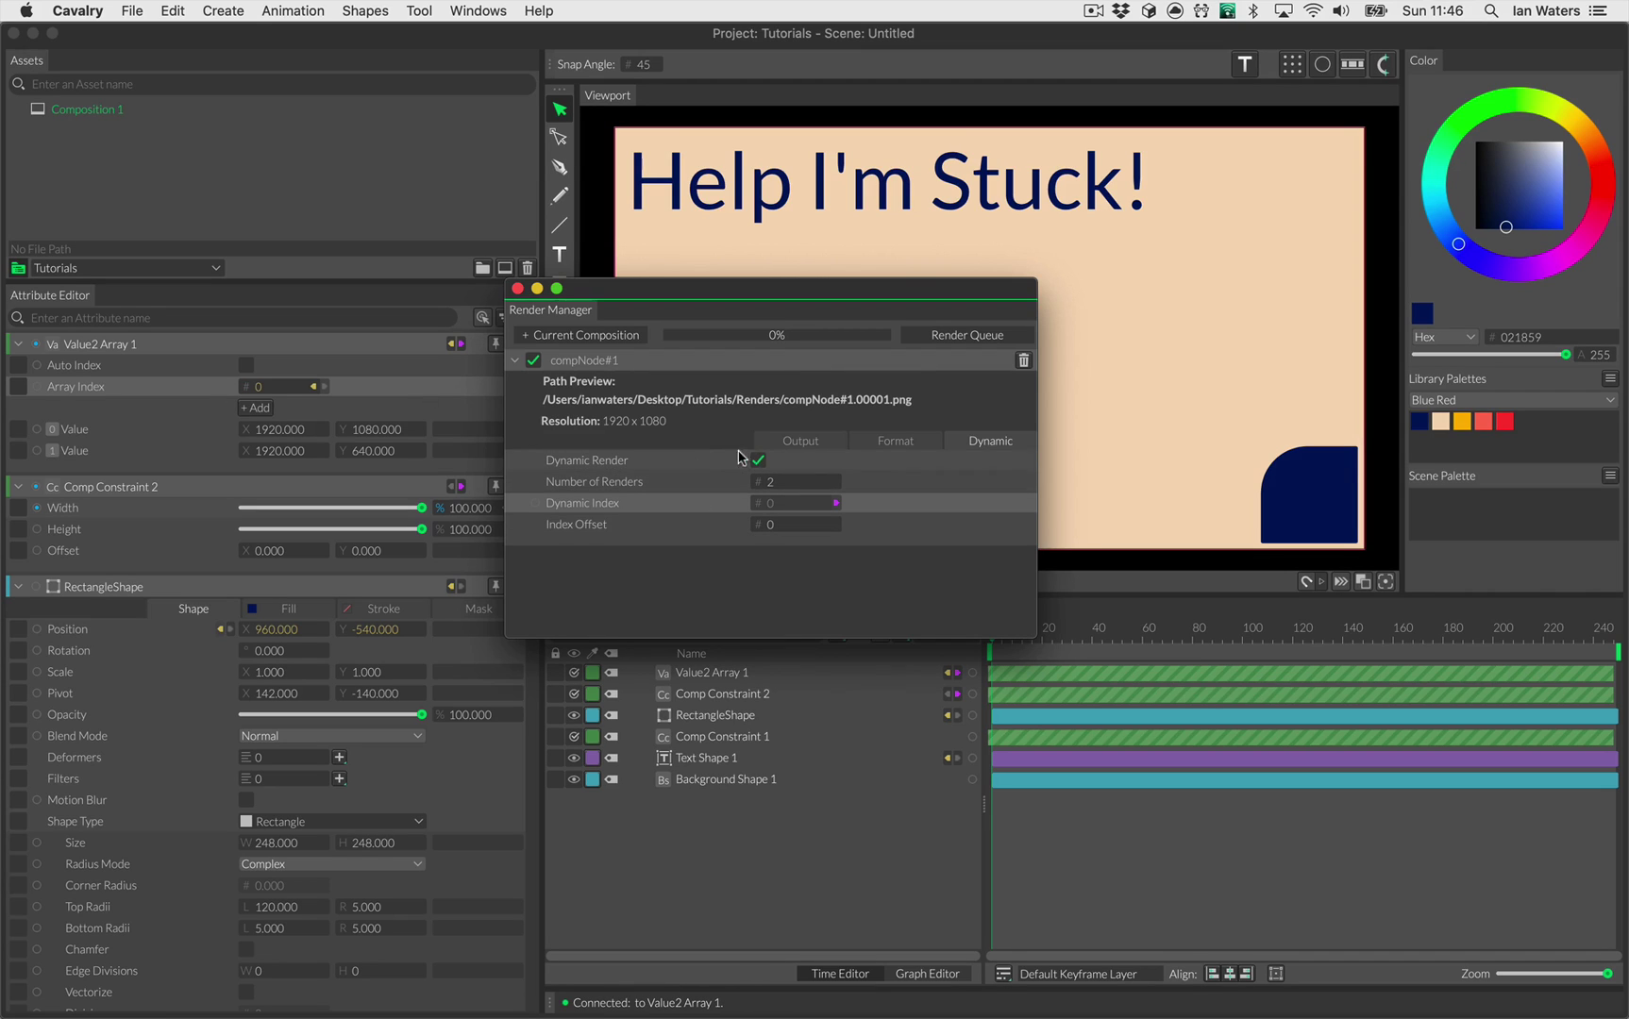
# Step: Name the output CompResTest, set a custom frame range 0–0, and render the queue
pyautogui.click(781, 441)
pyautogui.doubleClick(827, 457)
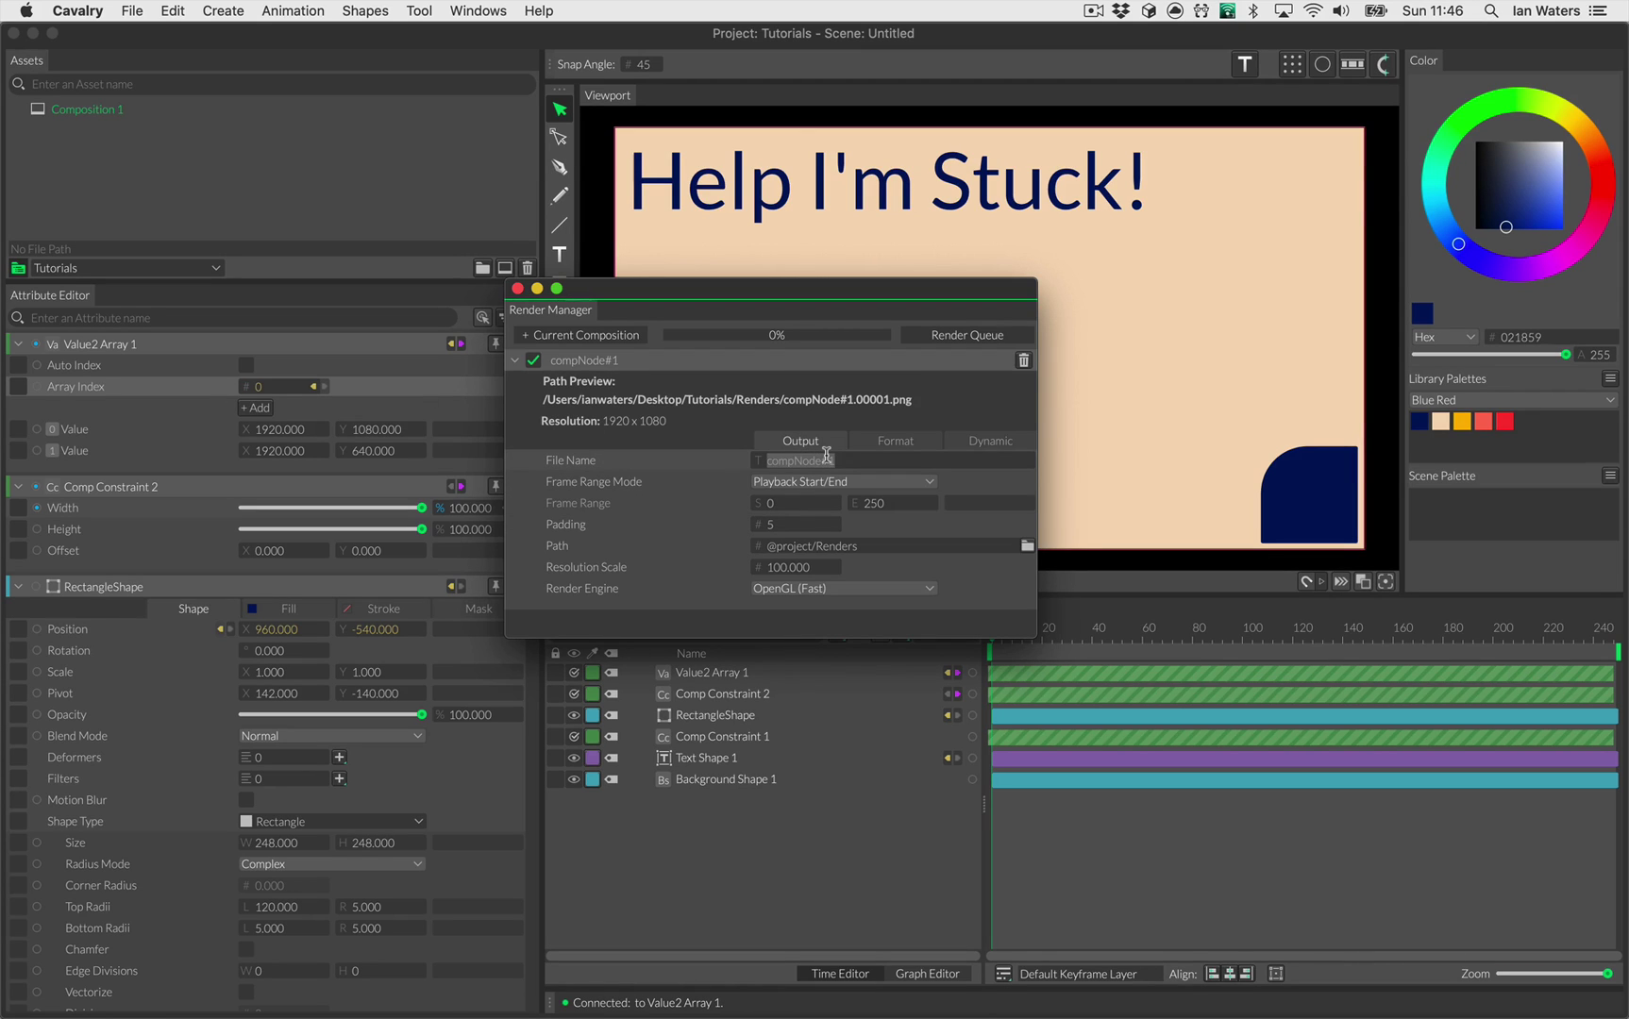
pyautogui.write('CompResTest')
pyautogui.click(843, 481)
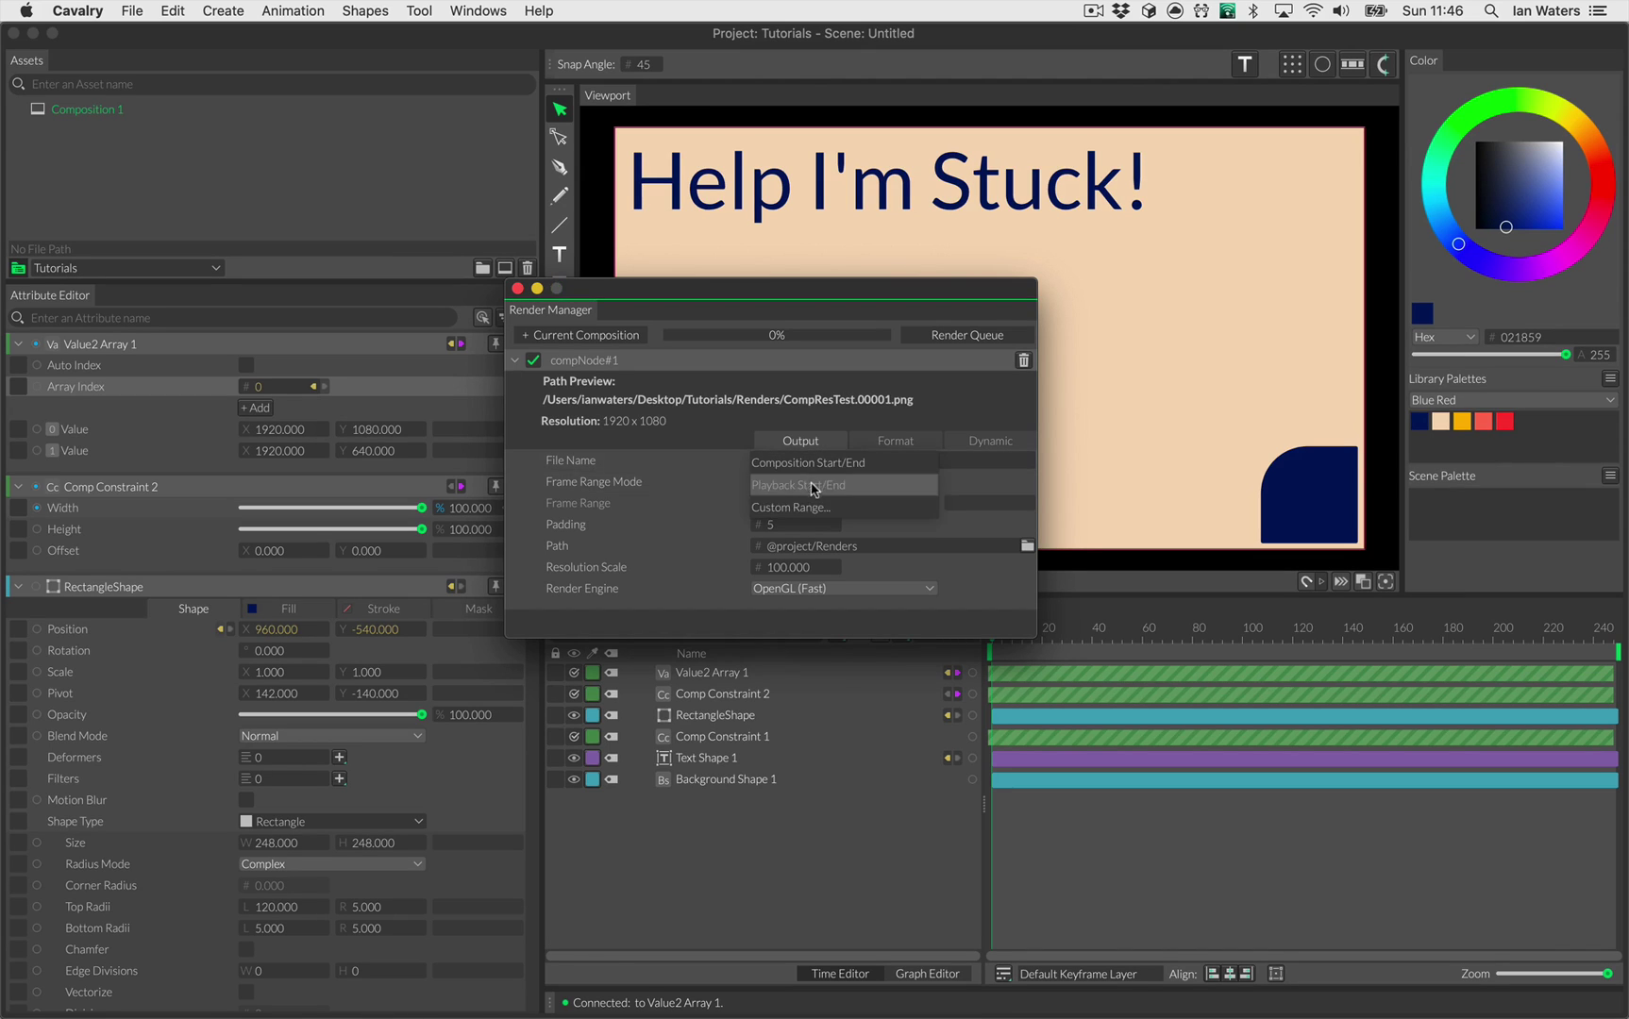
pyautogui.click(830, 517)
pyautogui.moveTo(900, 522); pyautogui.dragTo(708, 499)
pyautogui.click(929, 337)
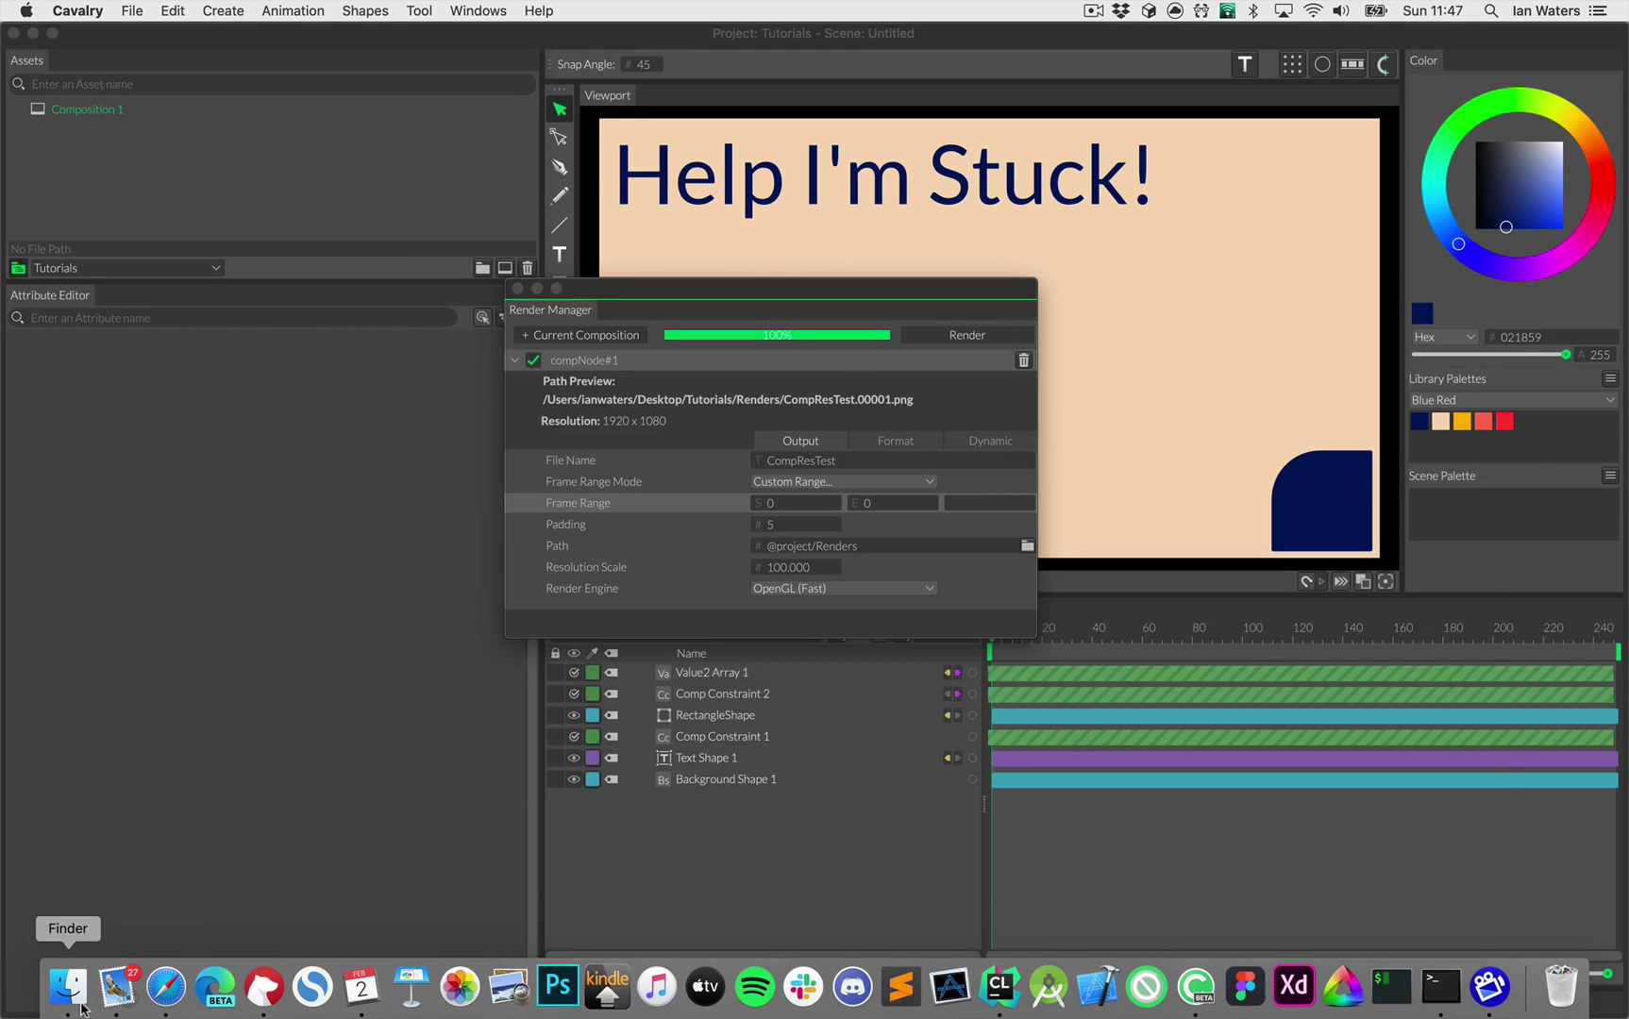
# Step: Browse in Finder to Desktop > Tutorials > Renders
pyautogui.click(66, 986)
pyautogui.click(426, 473)
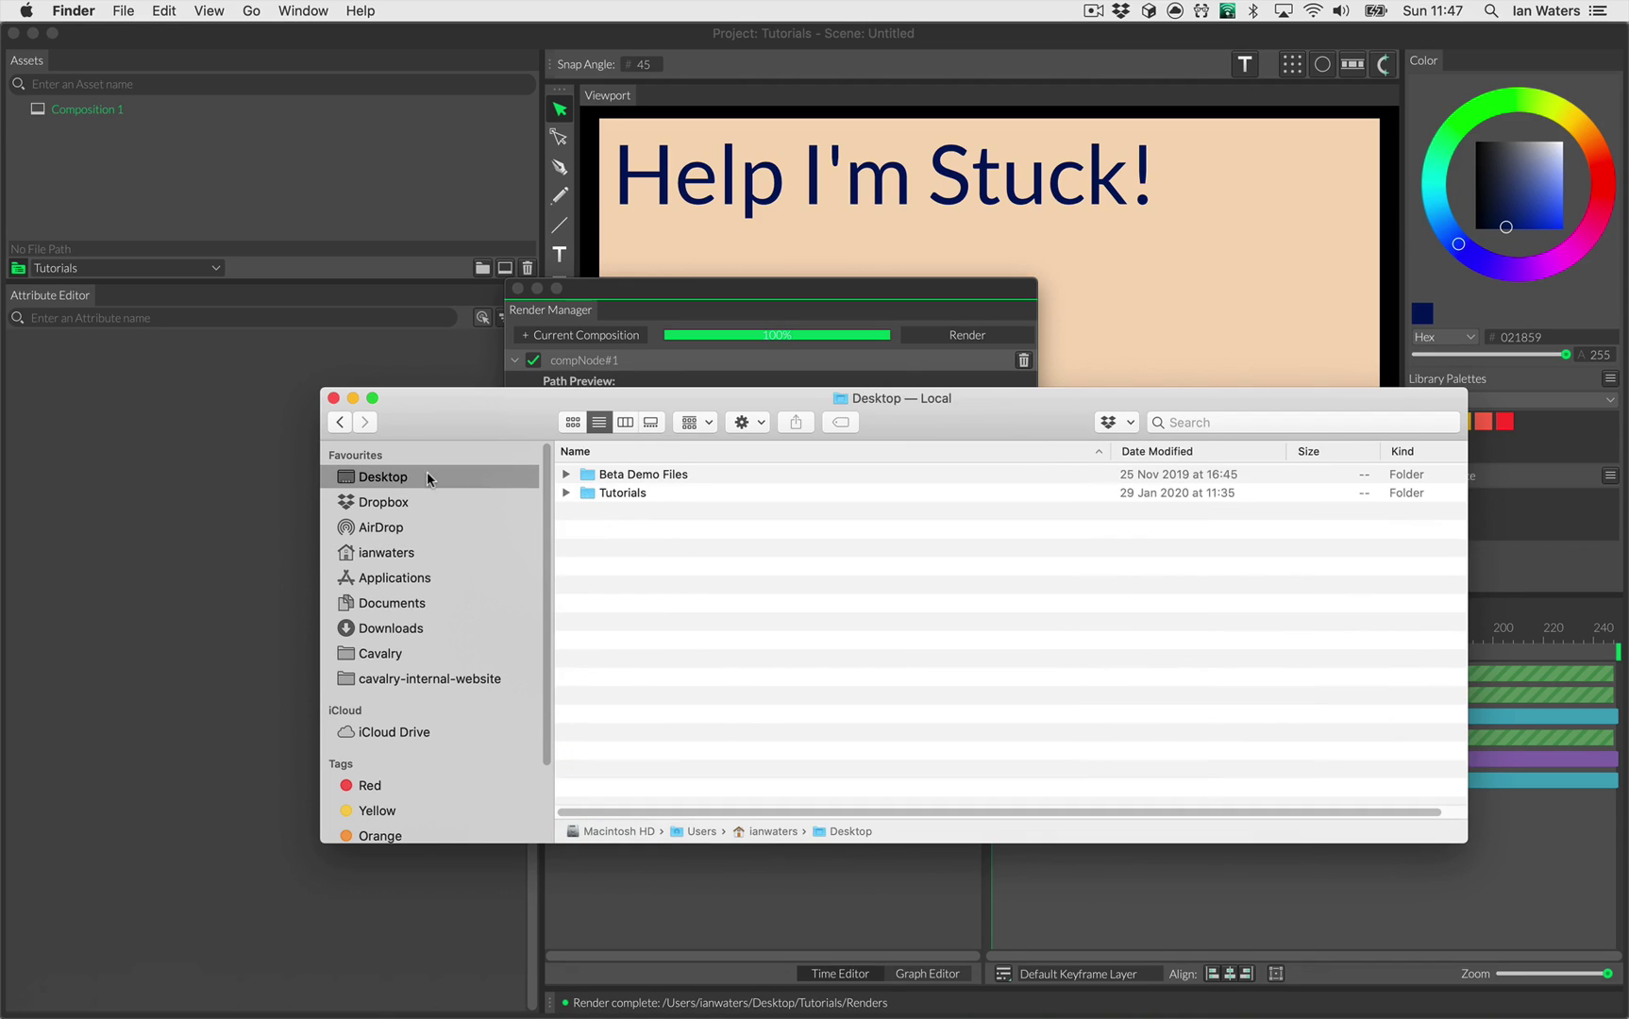
pyautogui.doubleClick(639, 497)
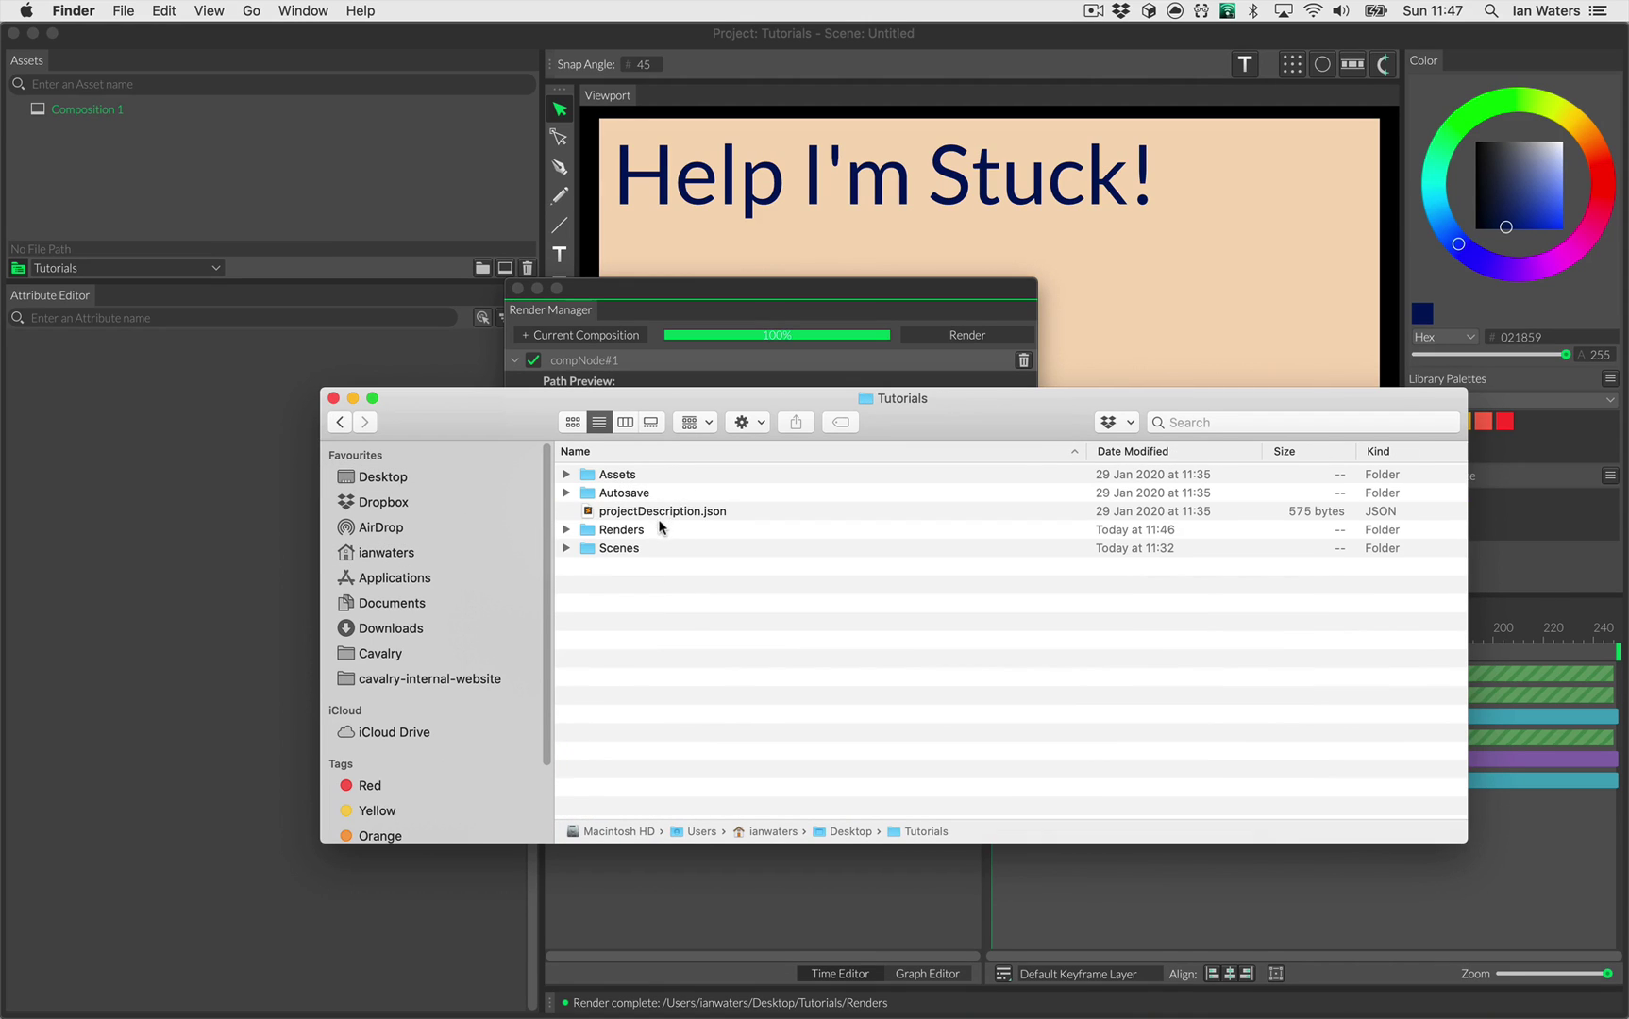
pyautogui.doubleClick(659, 527)
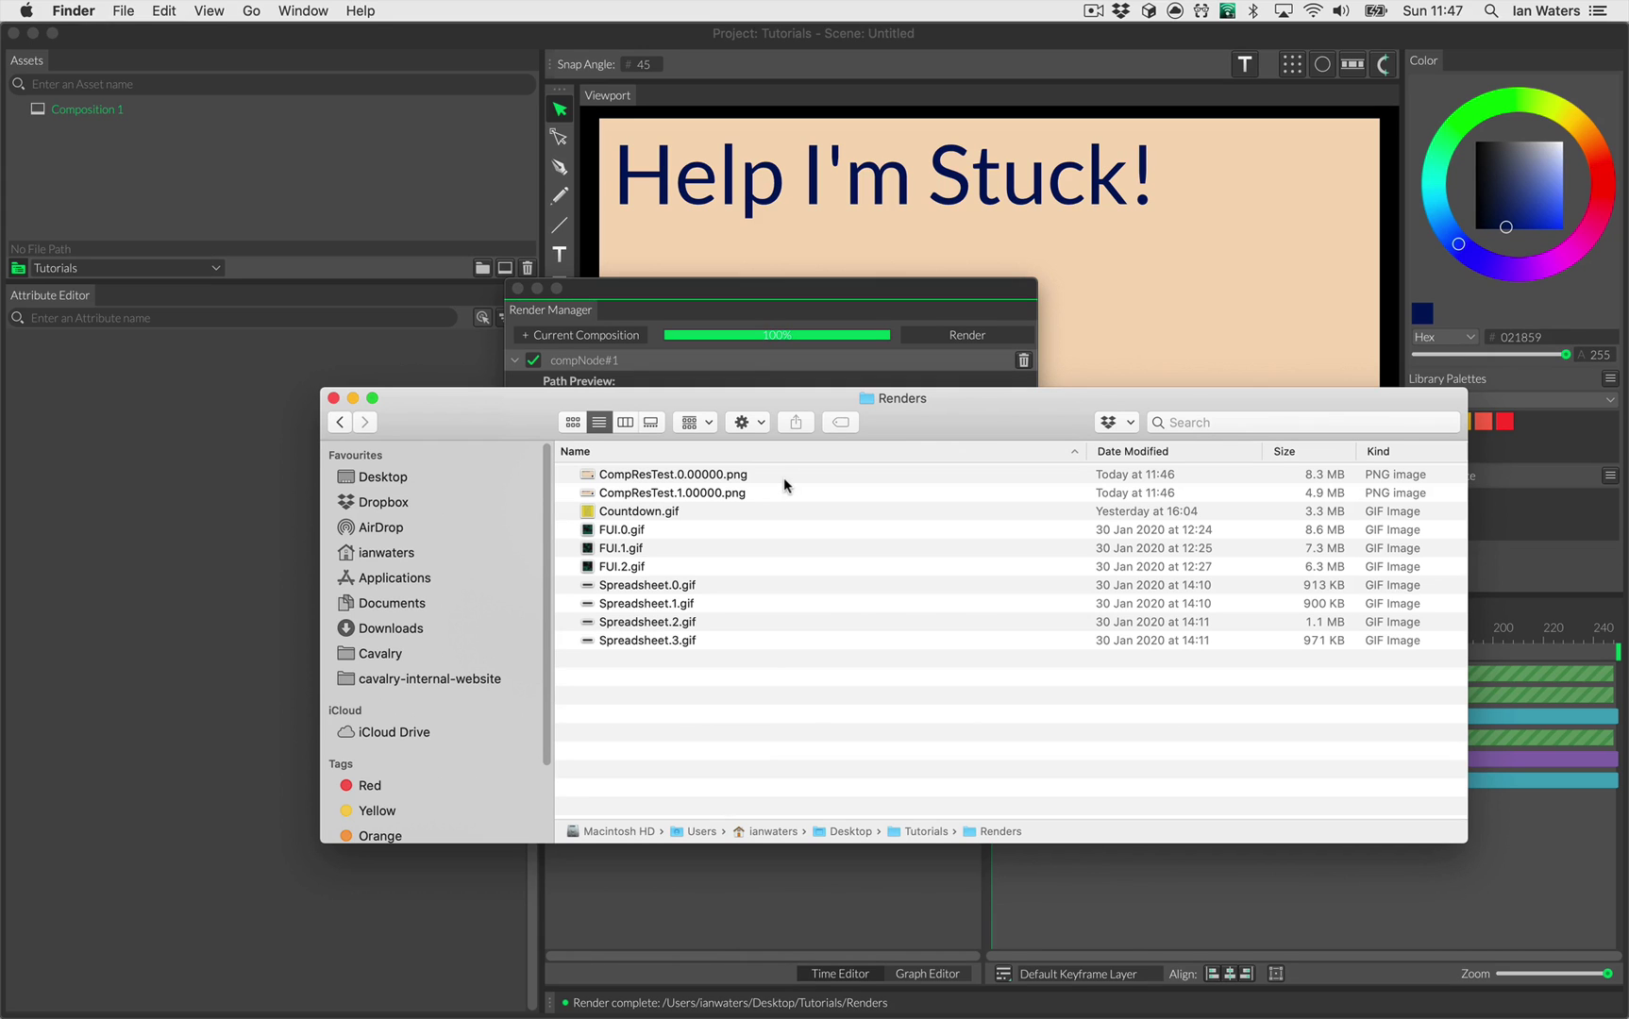
# Step: Quick Look CompResTest.0.00000.png, comparing it with the shorter CompResTest.1.00000.png render
pyautogui.click(788, 474)
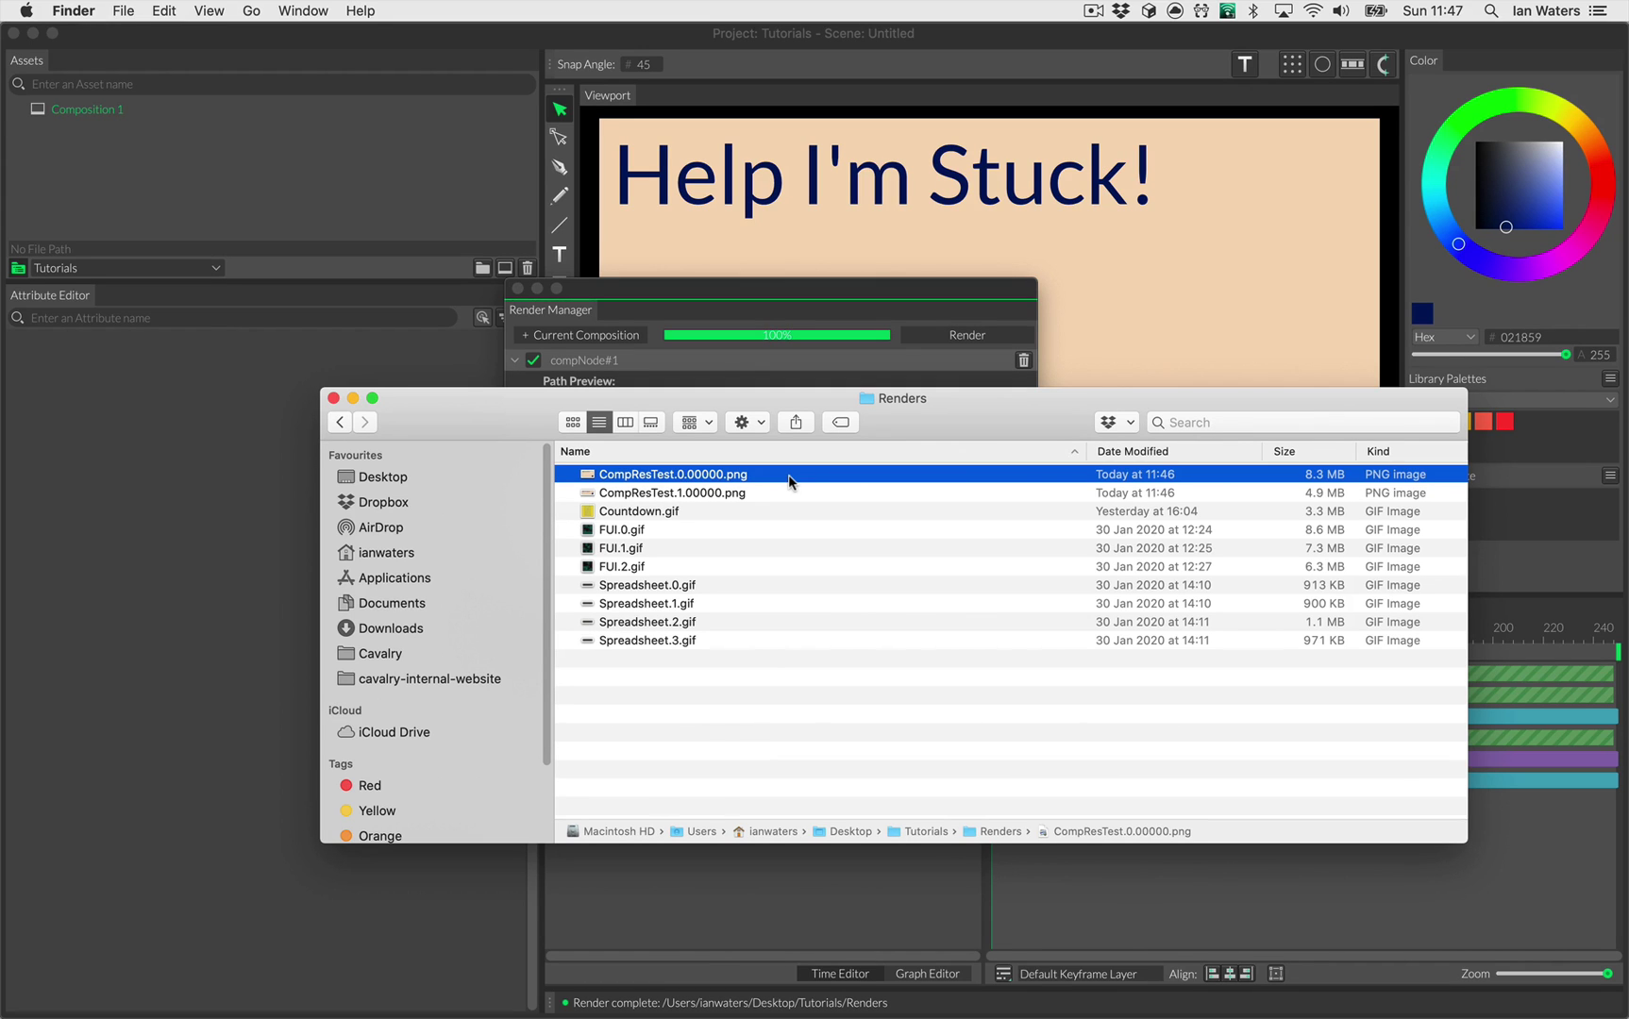
pyautogui.press('space')
pyautogui.press('Down')
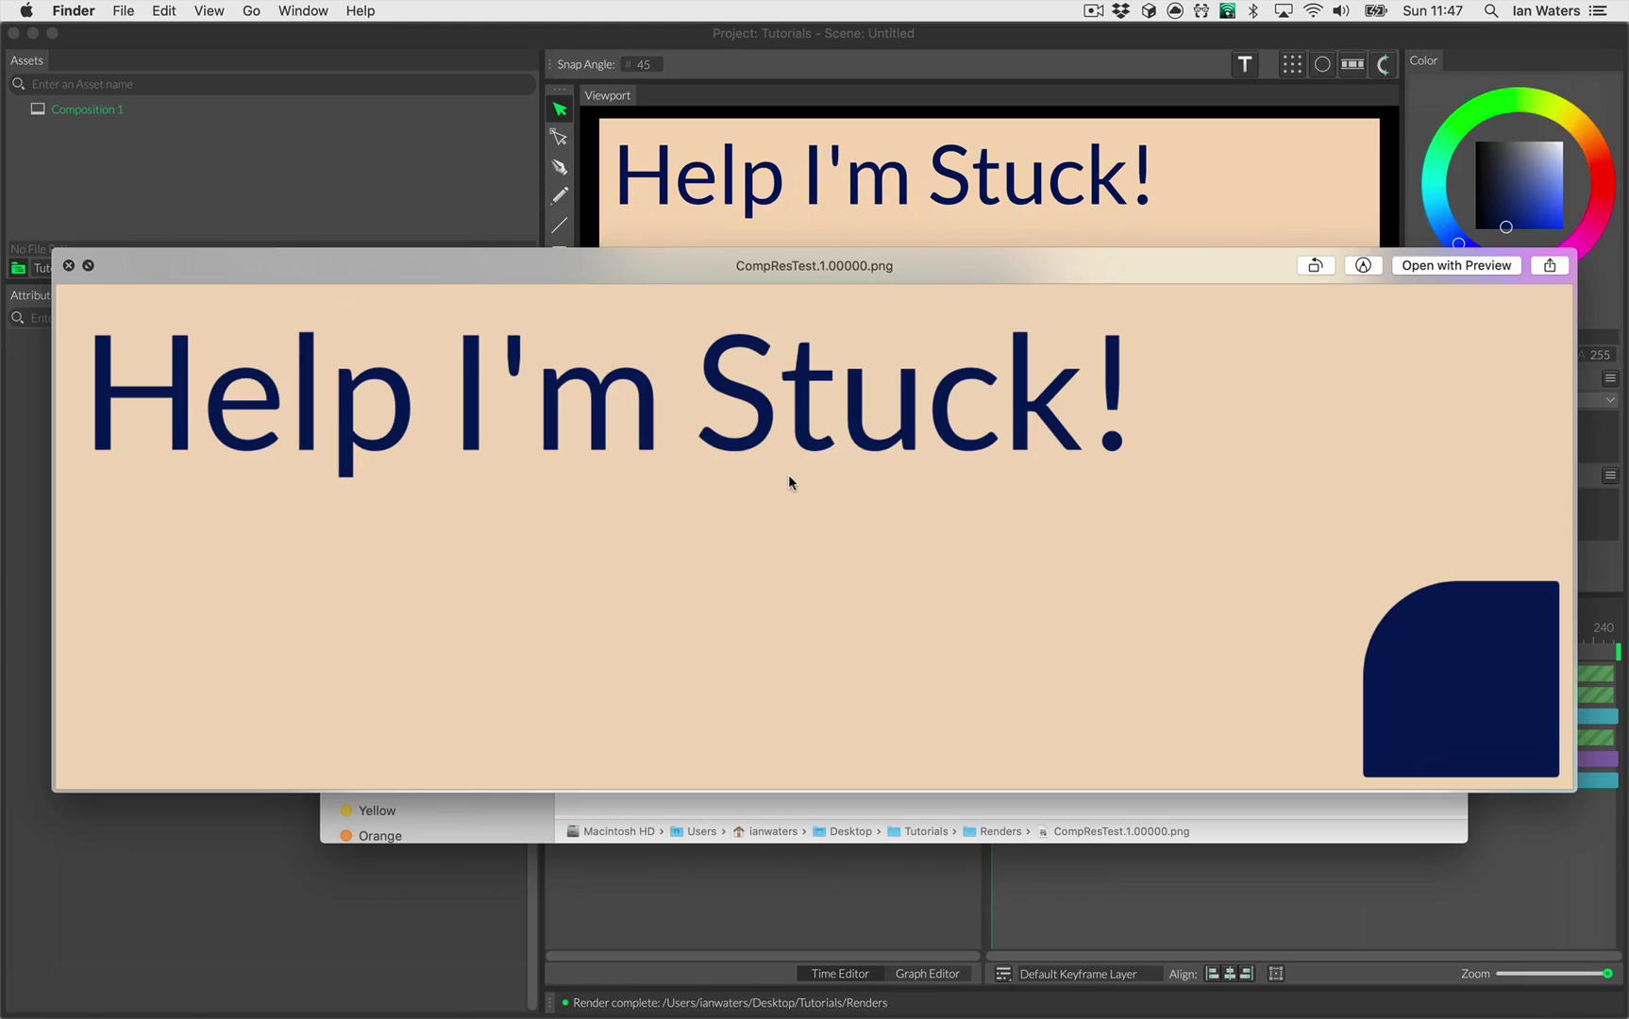
pyautogui.press('Up')
pyautogui.press('Down')
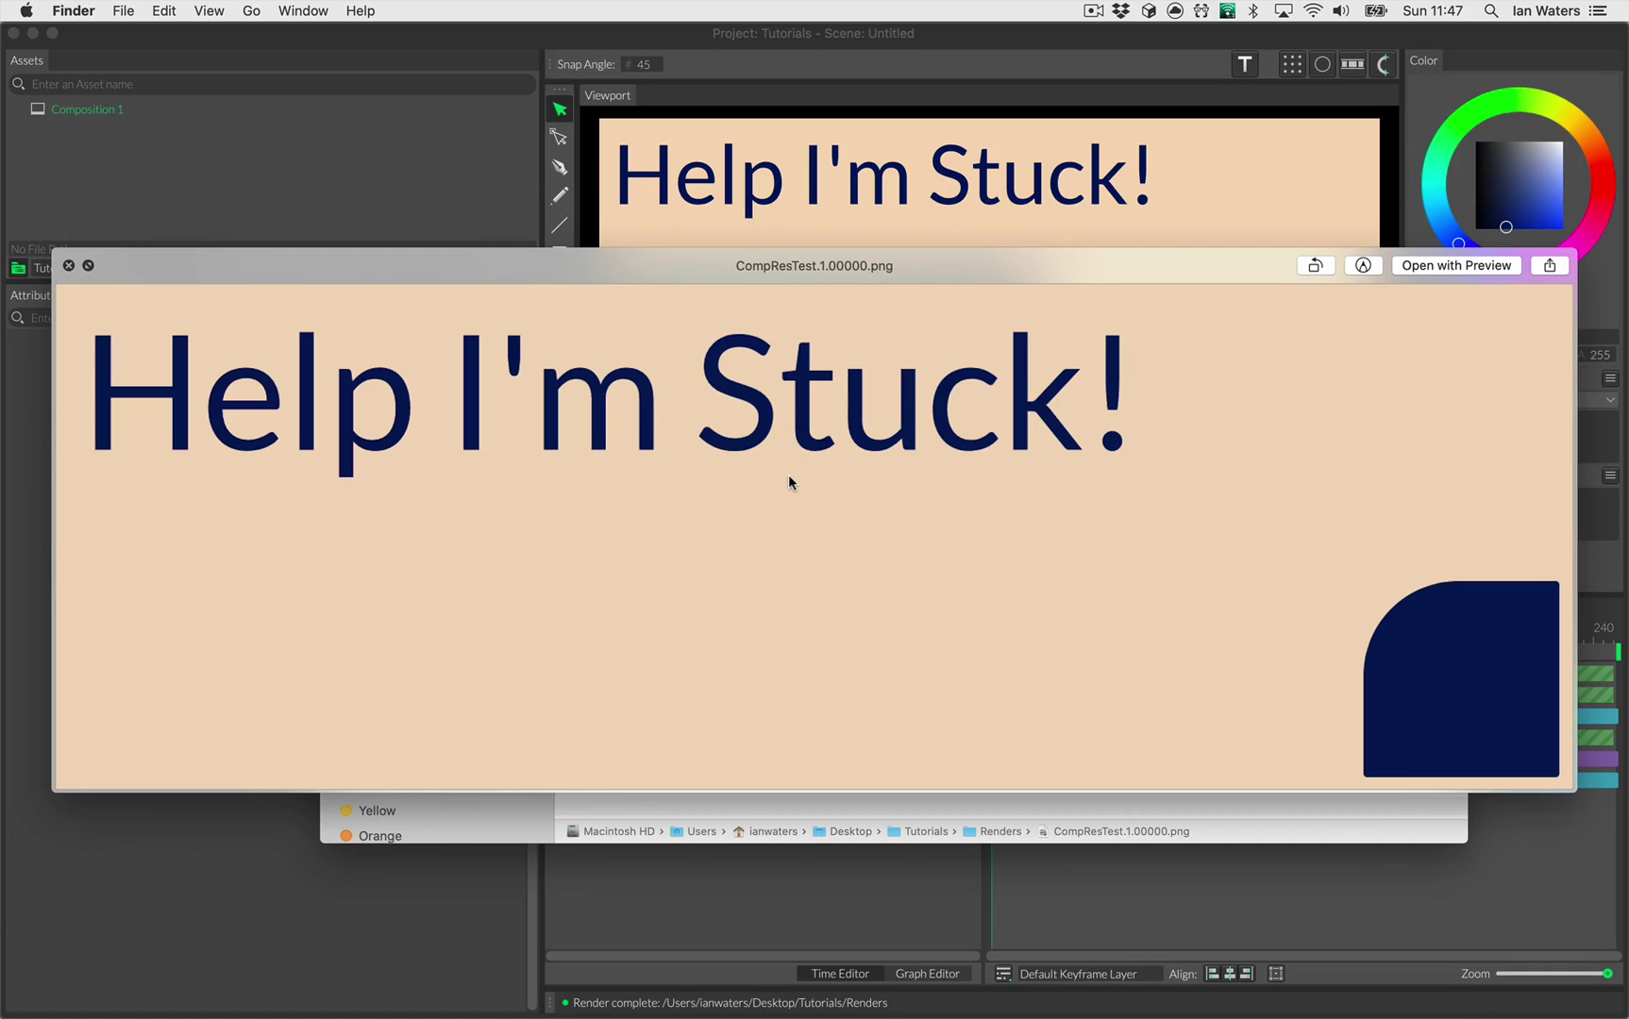
pyautogui.press('Up')
pyautogui.press('Down')
pyautogui.press('Up')
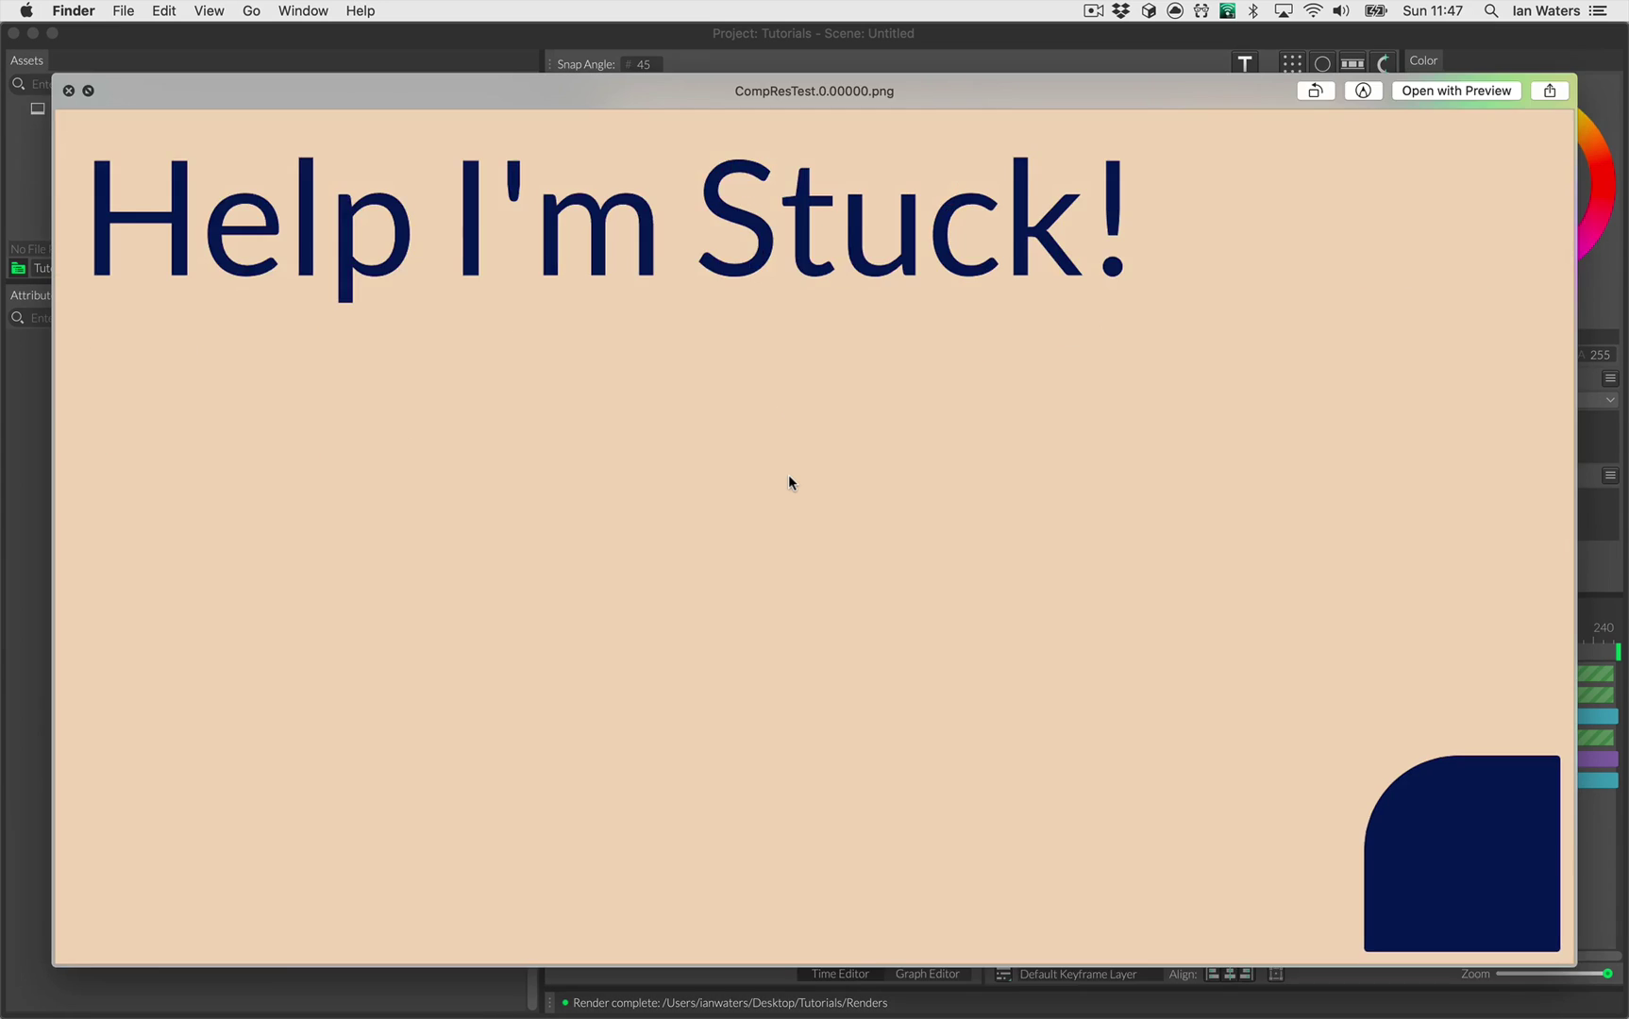
pyautogui.press('Down')
pyautogui.press('Up')
pyautogui.press('Down')
pyautogui.press('Up')
pyautogui.press('Down')
pyautogui.press('Up')
pyautogui.press('space')
pyautogui.click(777, 659)
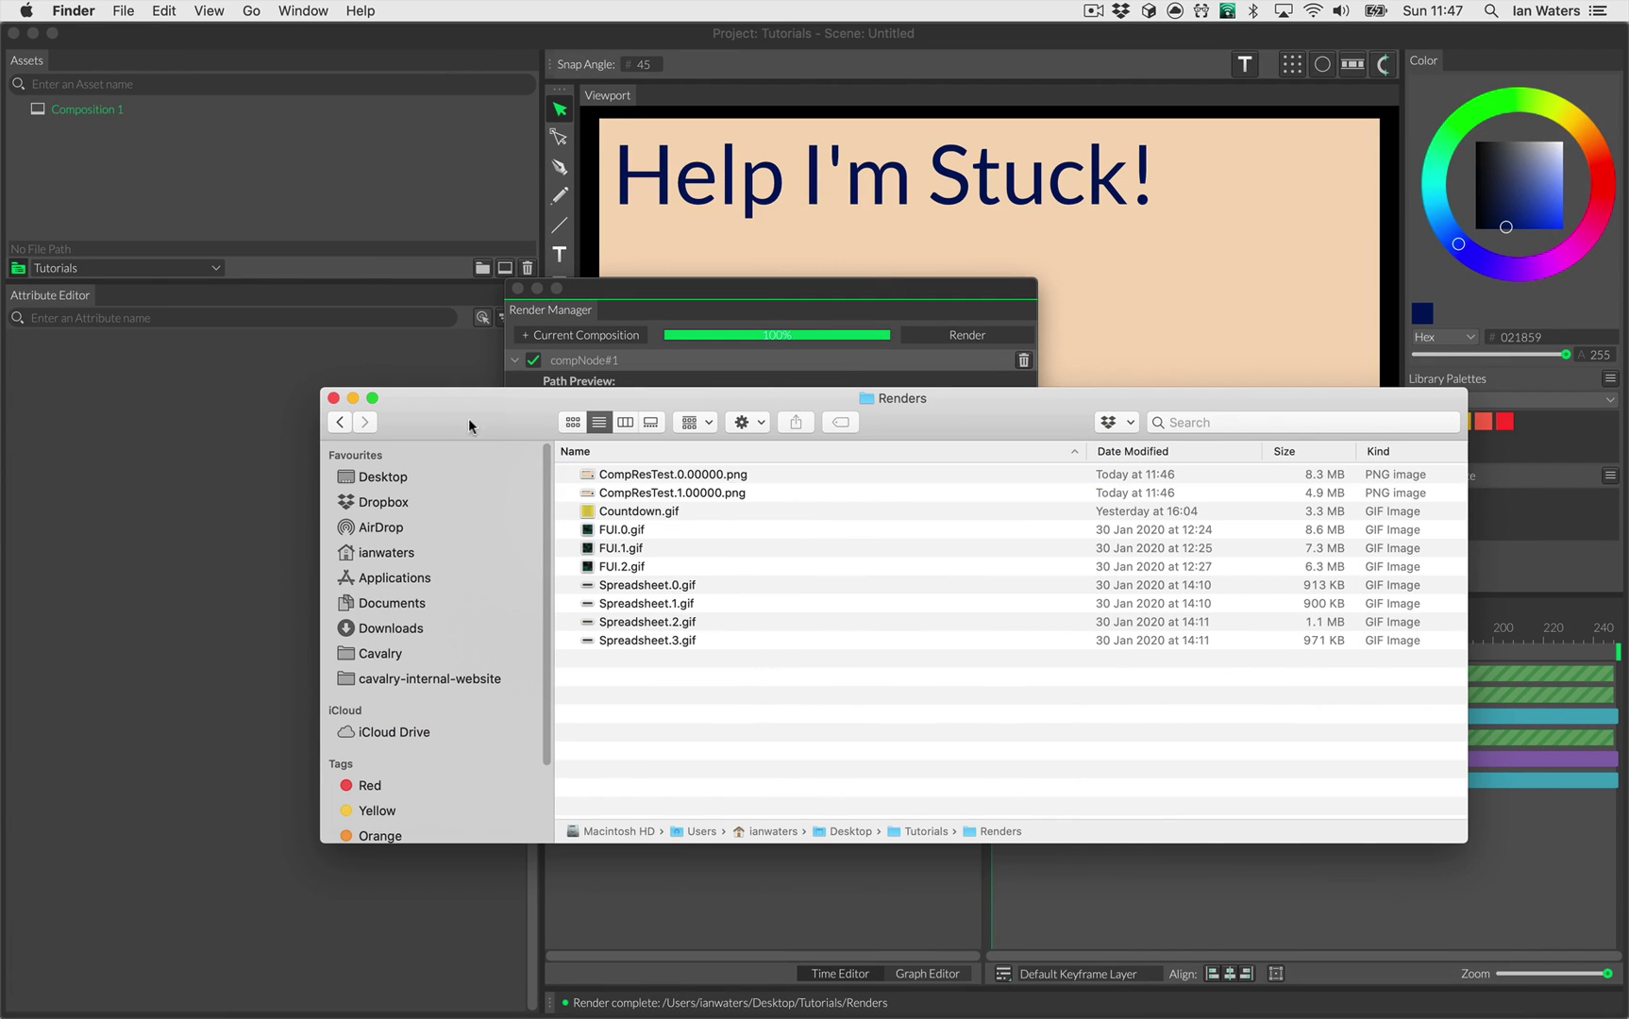
# Step: Close Finder, move the Render Manager aside, then close it to show Composition 1
pyautogui.click(333, 397)
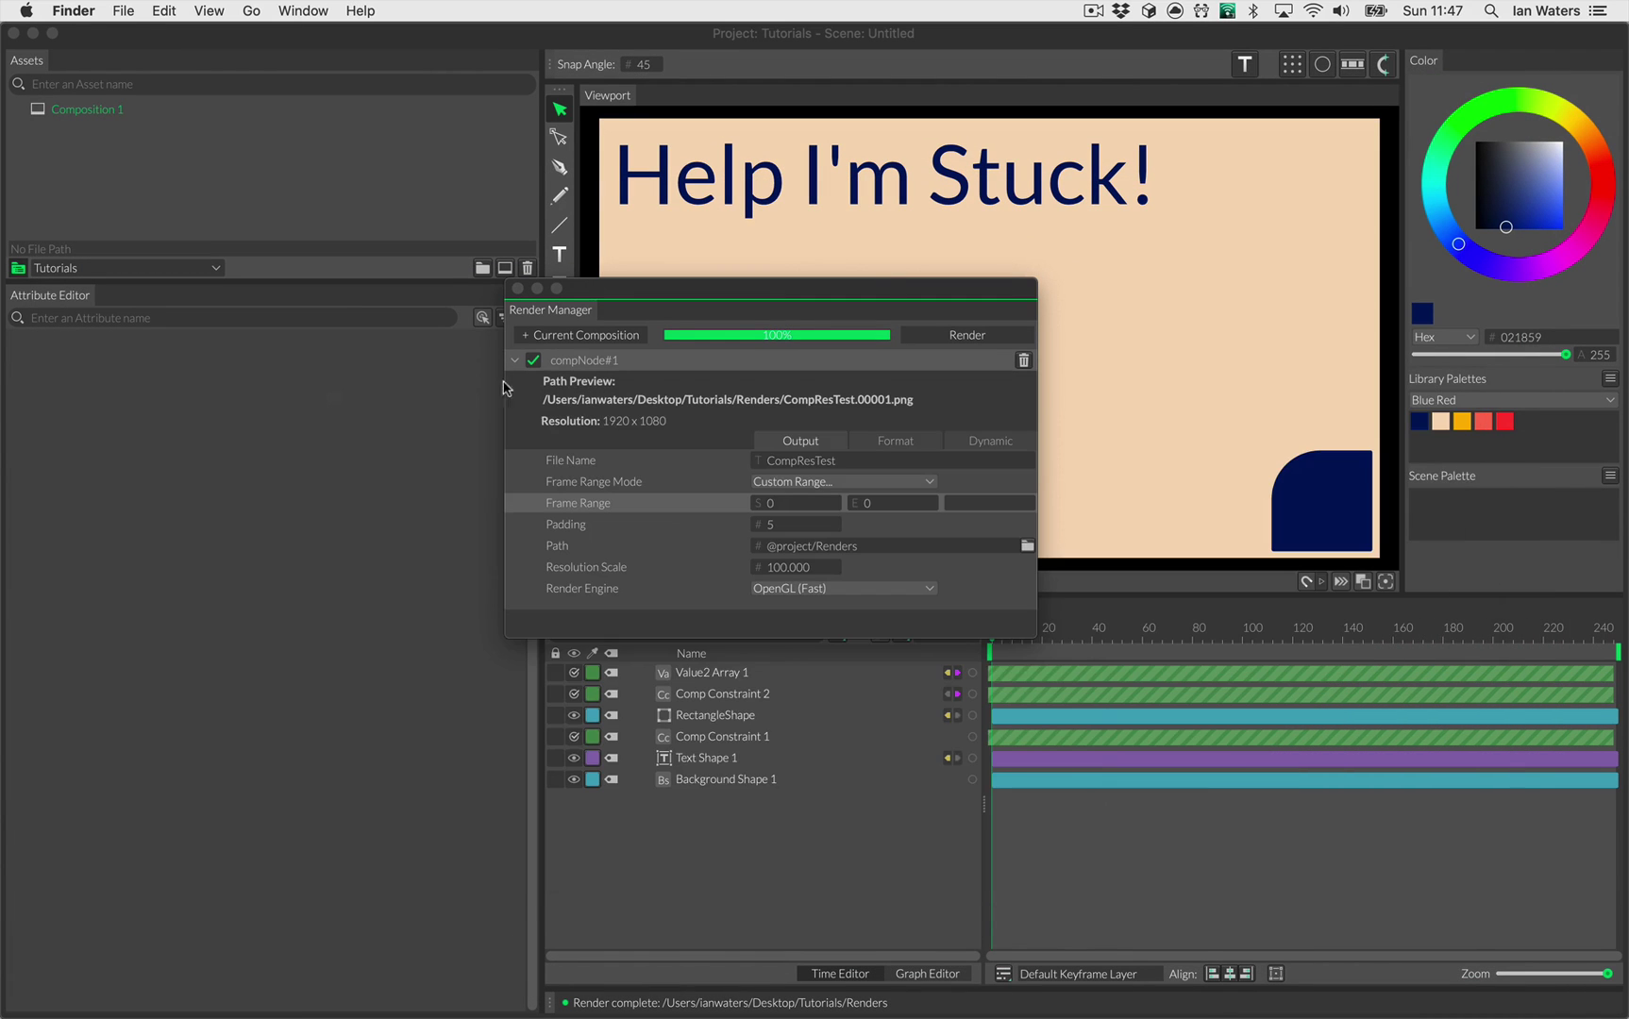
pyautogui.click(665, 292)
pyautogui.moveTo(665, 292); pyautogui.dragTo(1104, 480)
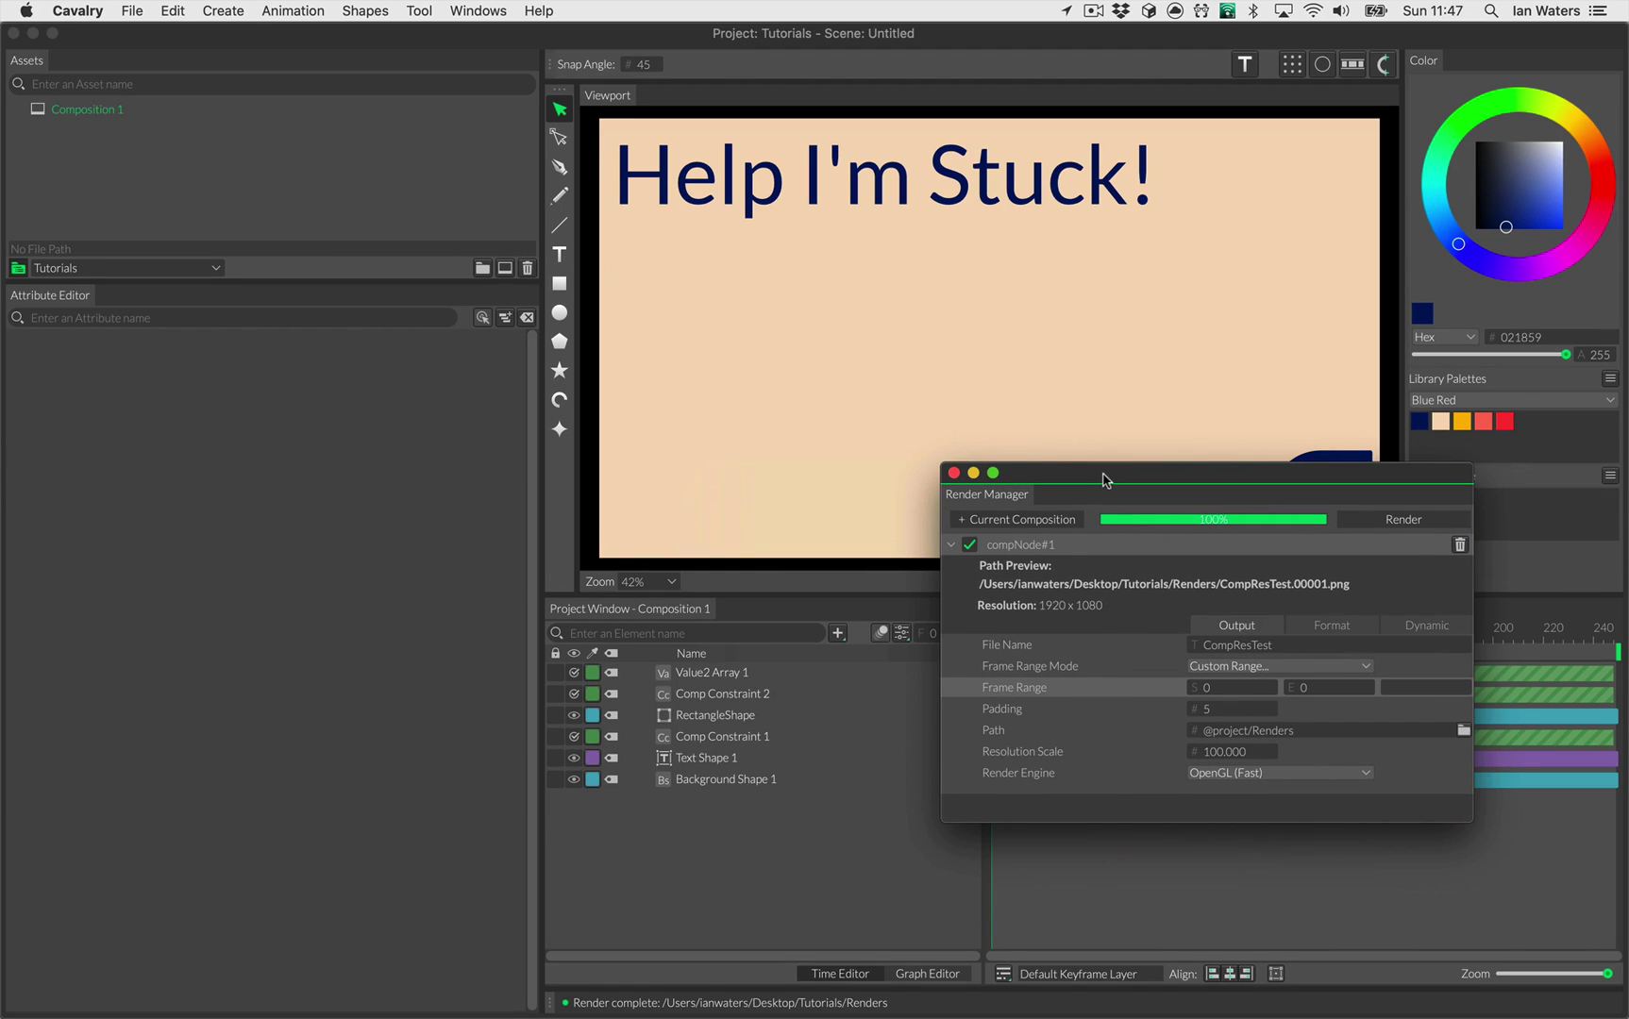
pyautogui.click(954, 473)
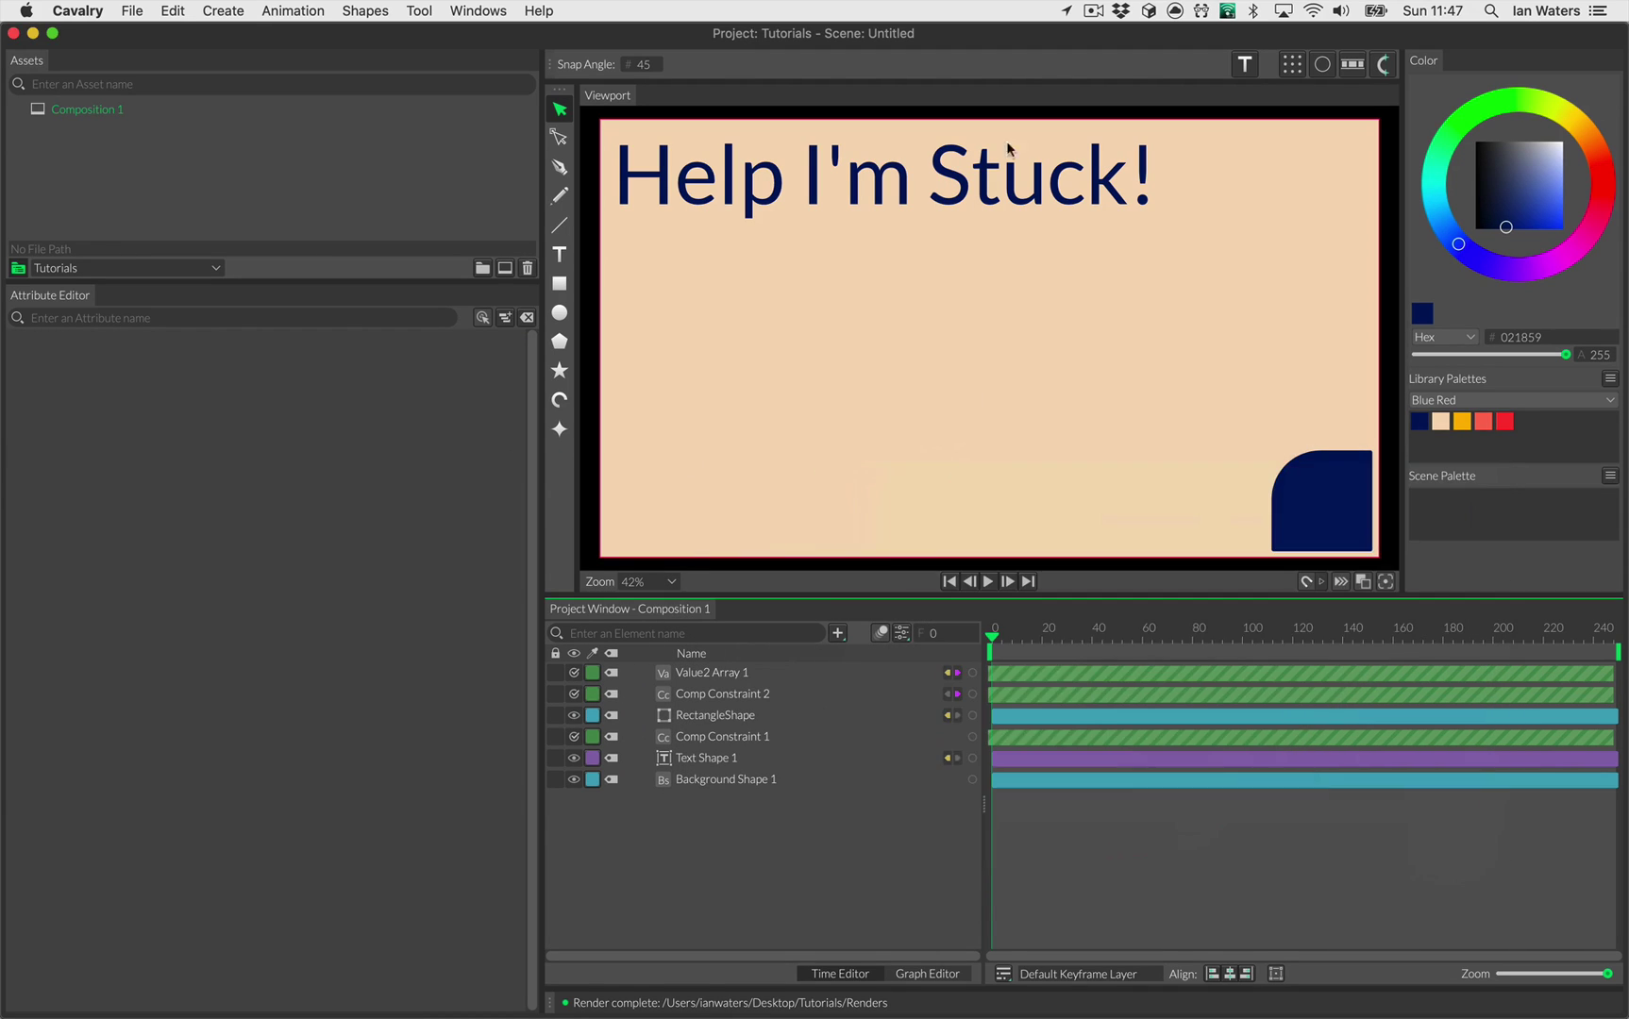